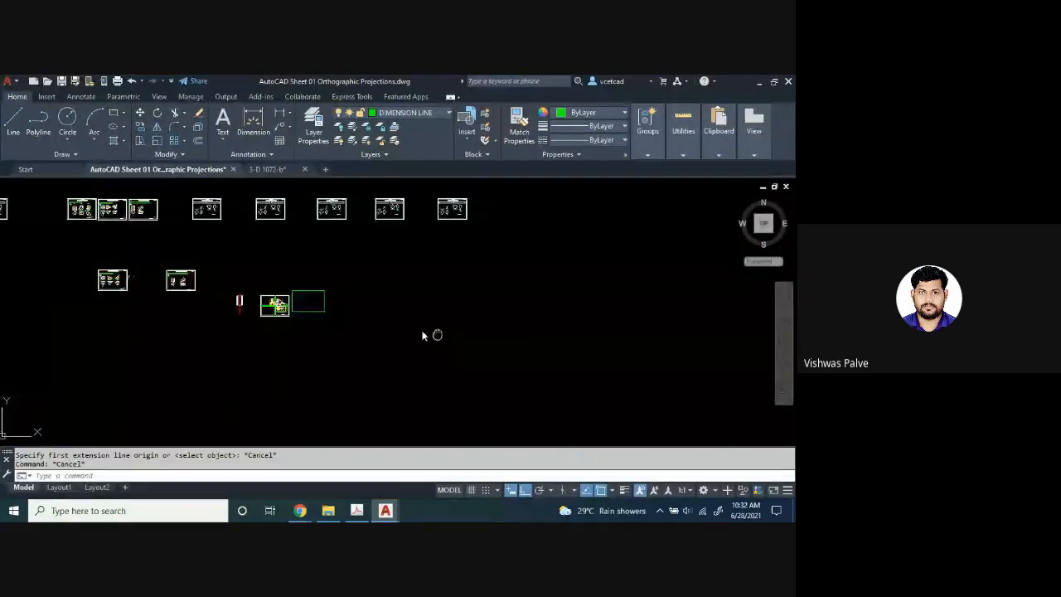
- Switch to the Lab Manual PDF in Acrobat and look through the assignments and AutoCAD sheets to the 03 Isometric Projections problems
scroll(355, 300, up, 2)
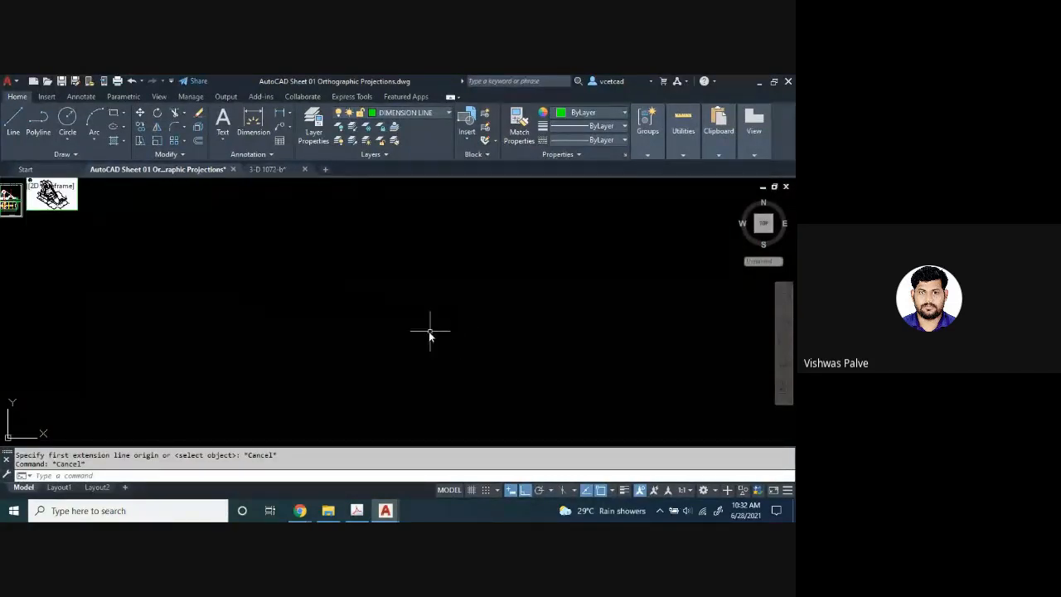
click(370, 510)
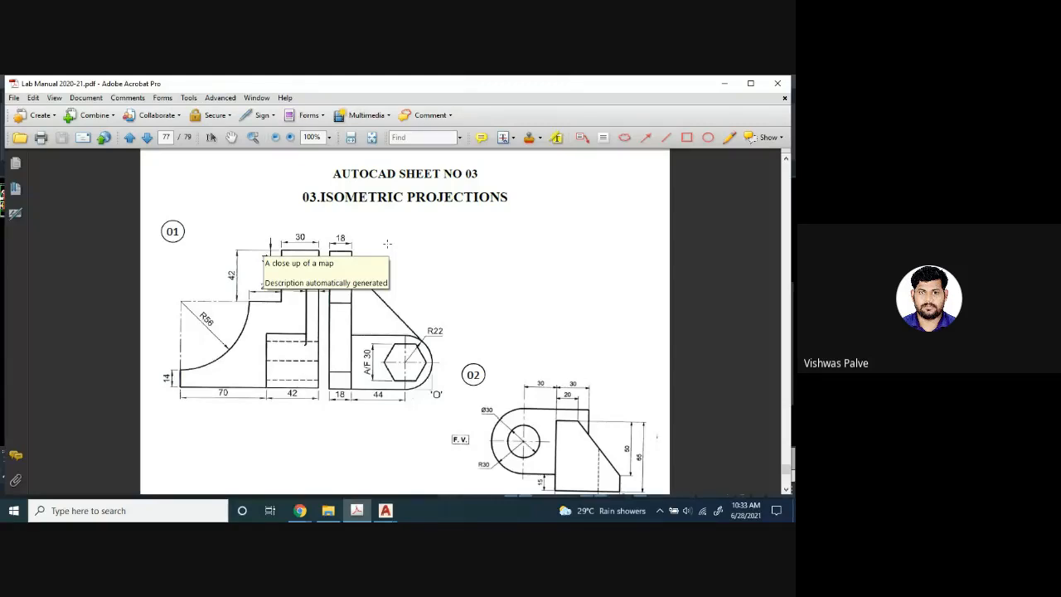
scroll(387, 243, up, 15)
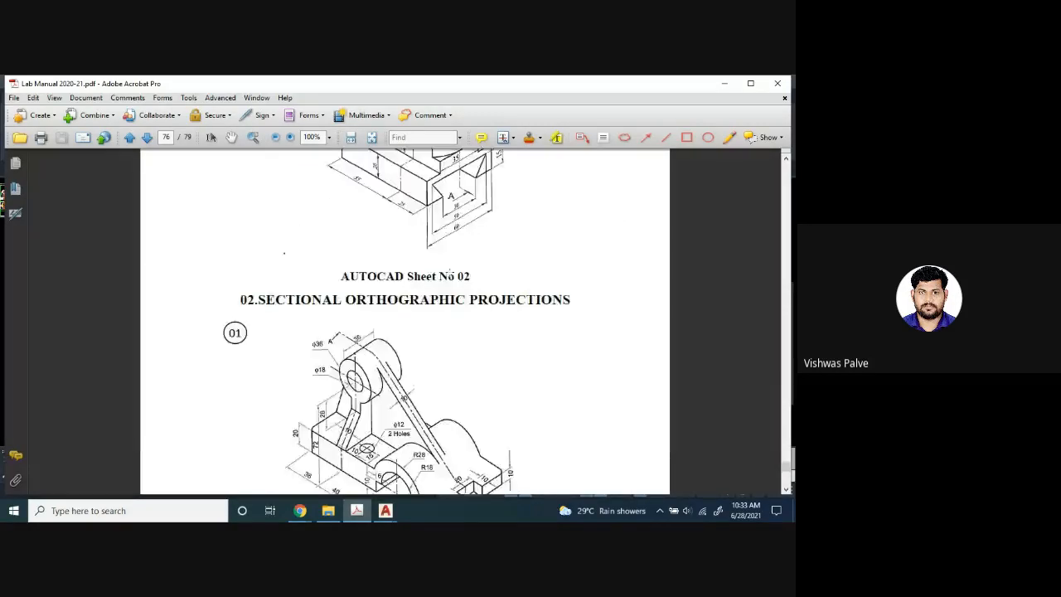
scroll(449, 274, up, 20)
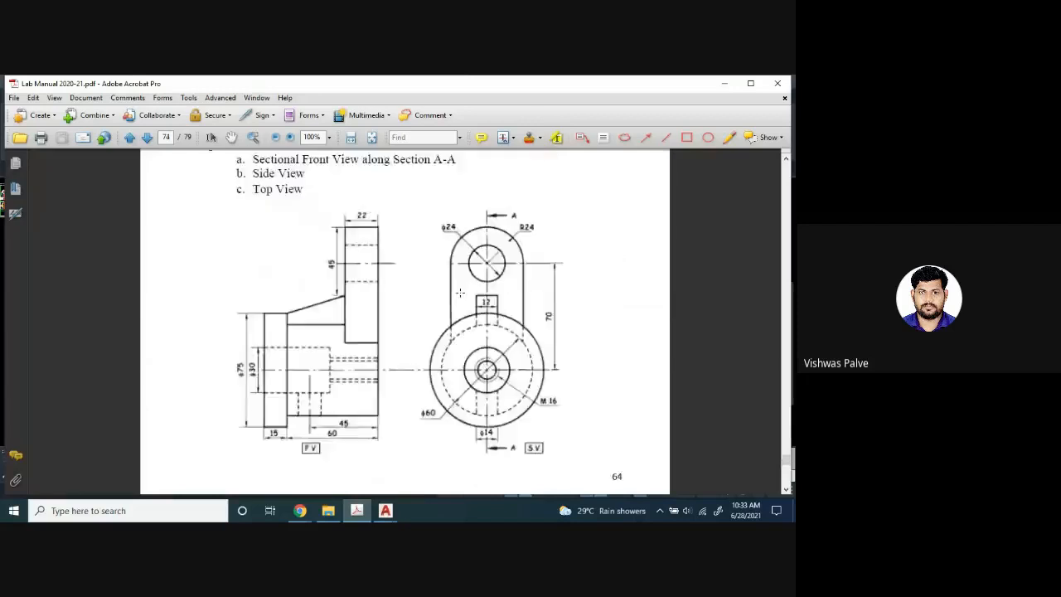
scroll(456, 295, up, 20)
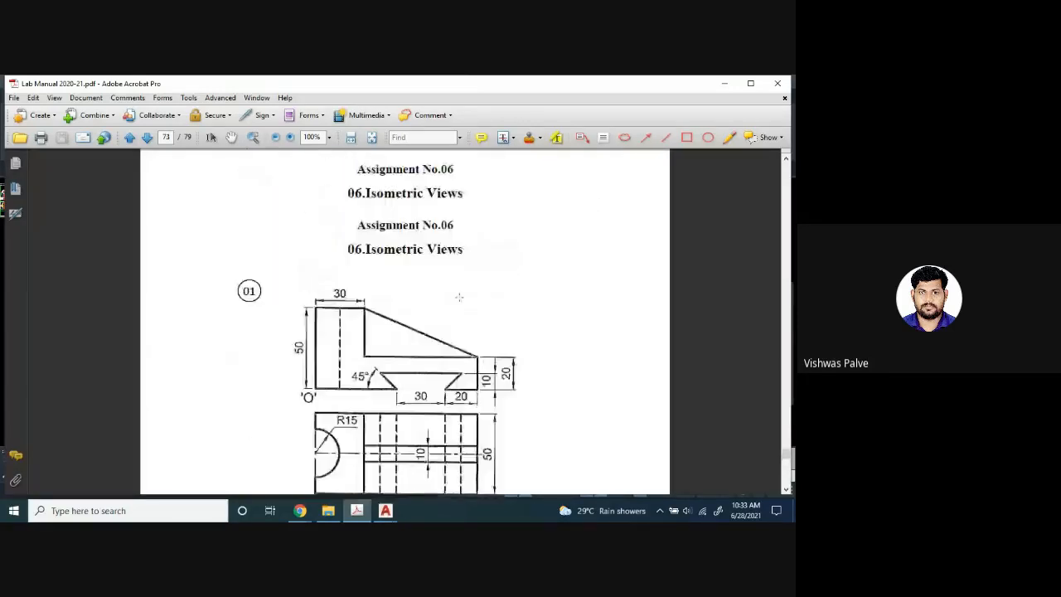
scroll(451, 315, down, 3)
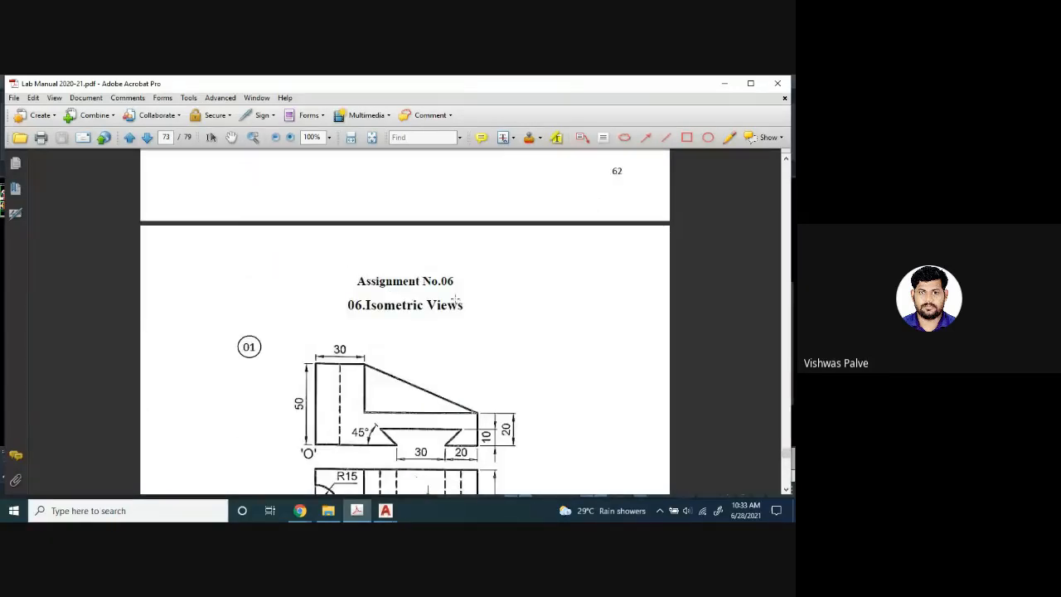
scroll(464, 300, down, 3)
scroll(454, 299, down, 4)
scroll(455, 300, down, 20)
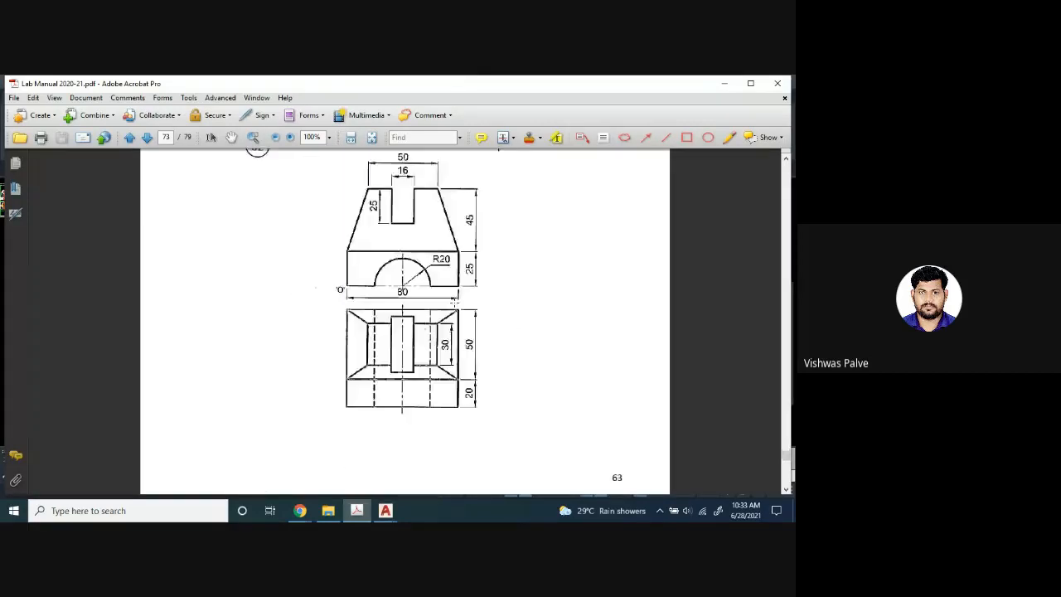
scroll(456, 301, down, 15)
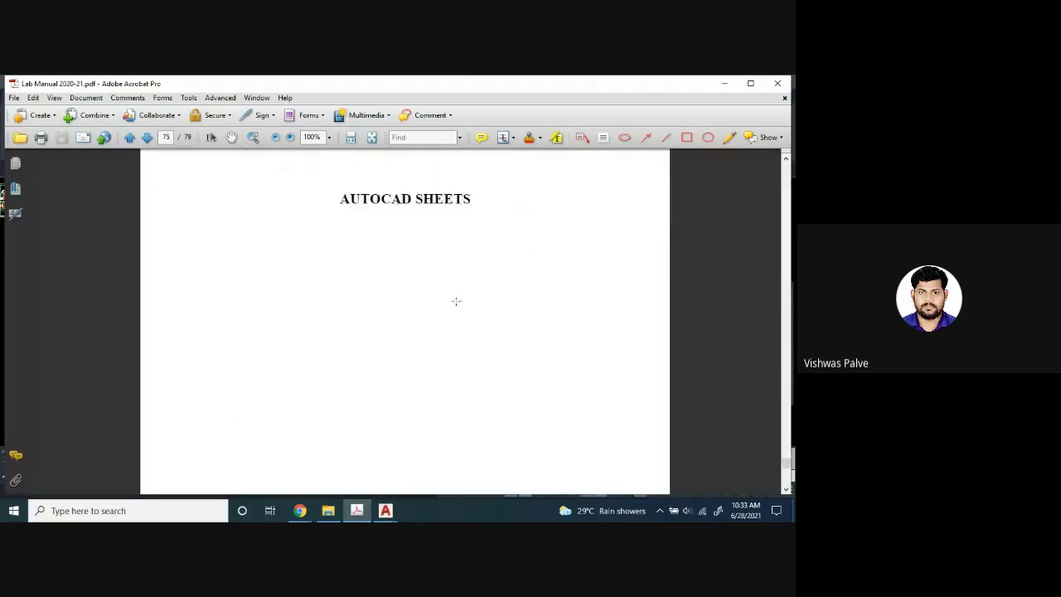
scroll(456, 301, down, 15)
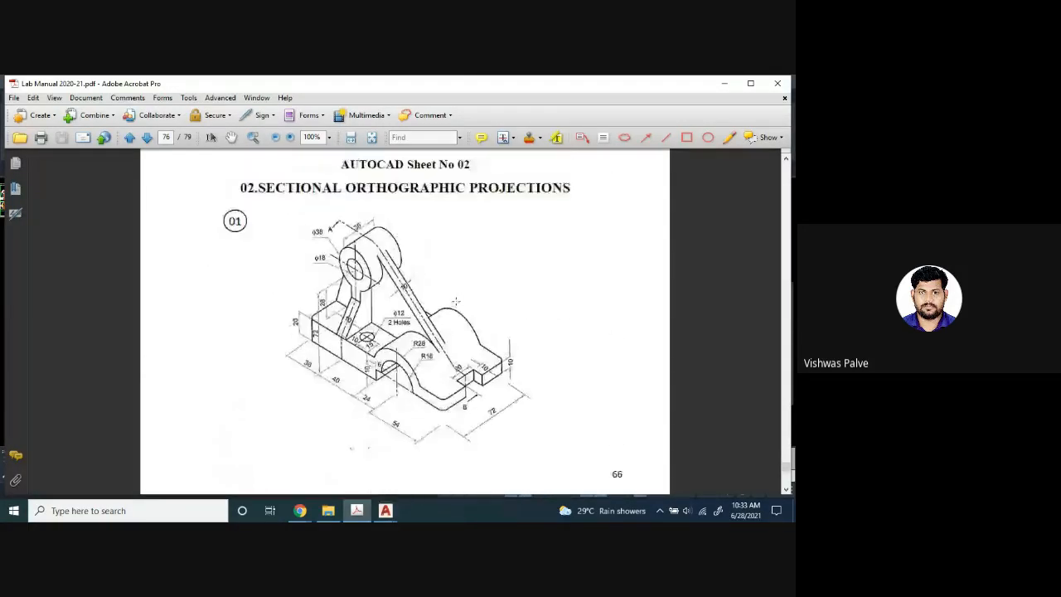
scroll(456, 301, down, 3)
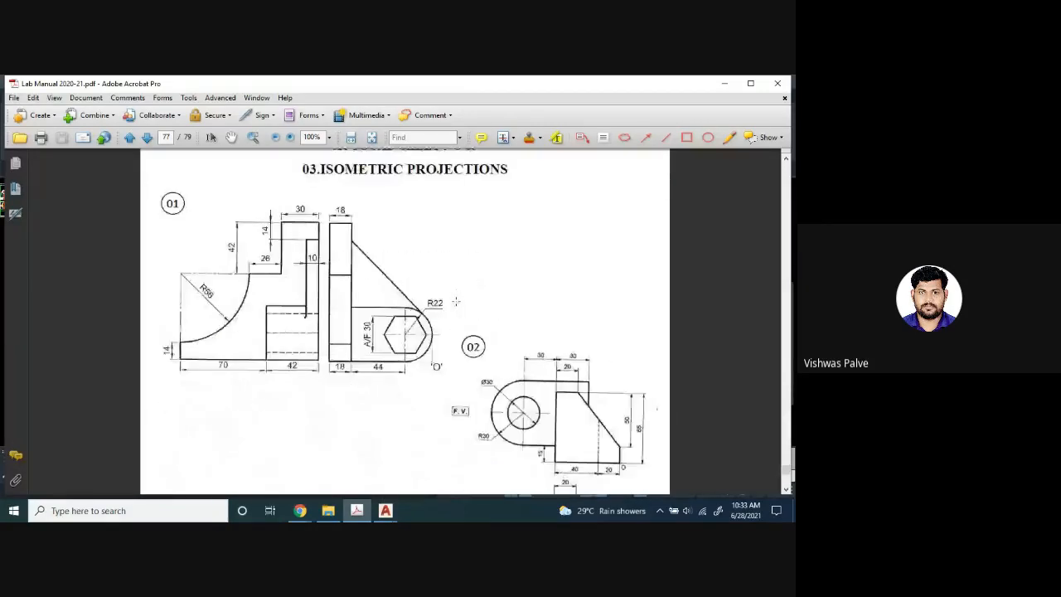
- Copy the problem 01 figure with both of its views from AutoCAD Sheet No 03 as an image
click(155, 183)
click(224, 243)
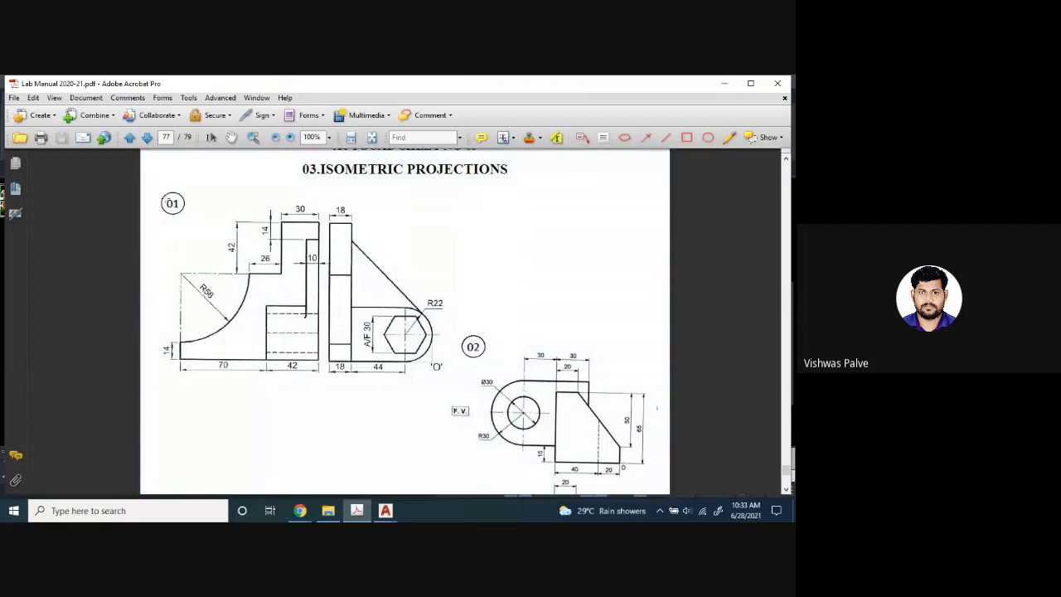
mouse_move(159, 190)
mouse_down()
mouse_move(284, 353)
mouse_move(454, 403)
mouse_move(476, 388)
mouse_move(461, 386)
mouse_up()
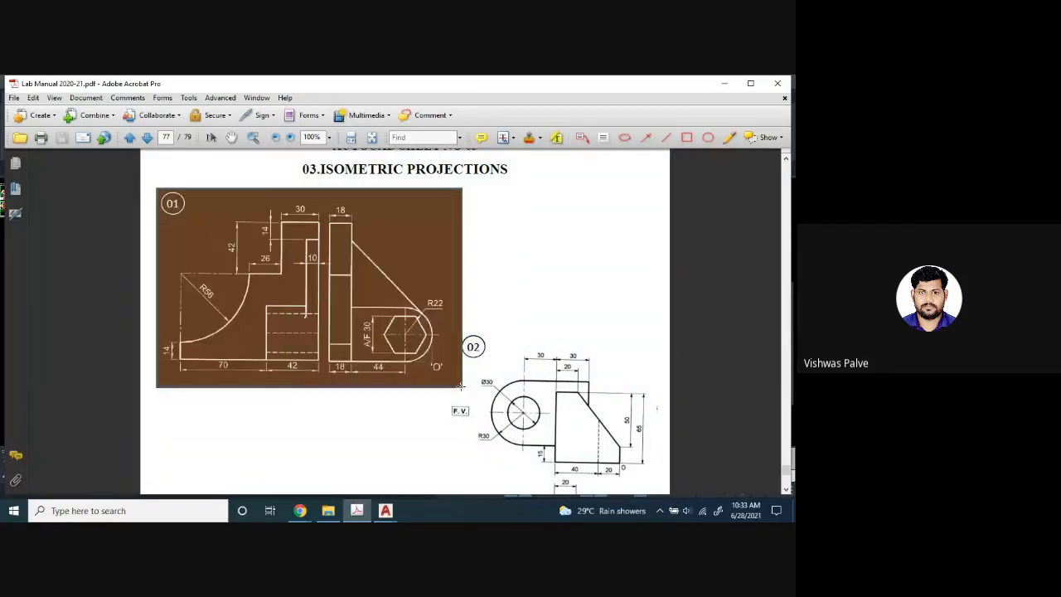
- Switch to AutoCAD and paste the copied problem 01 figure into empty space beside the existing drawing sheets
click(386, 511)
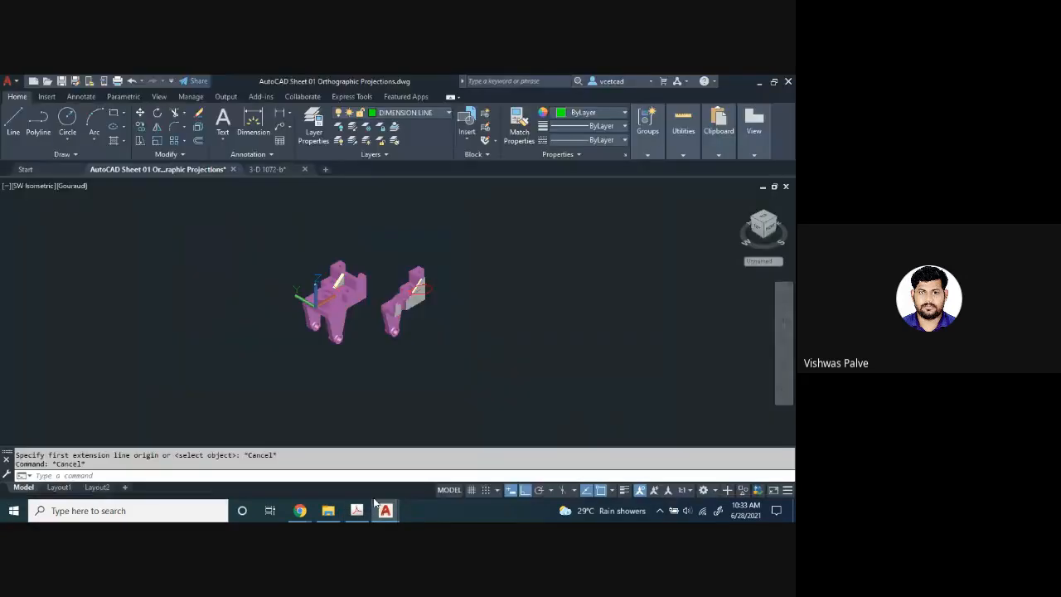
mouse_move(377, 503)
click(334, 483)
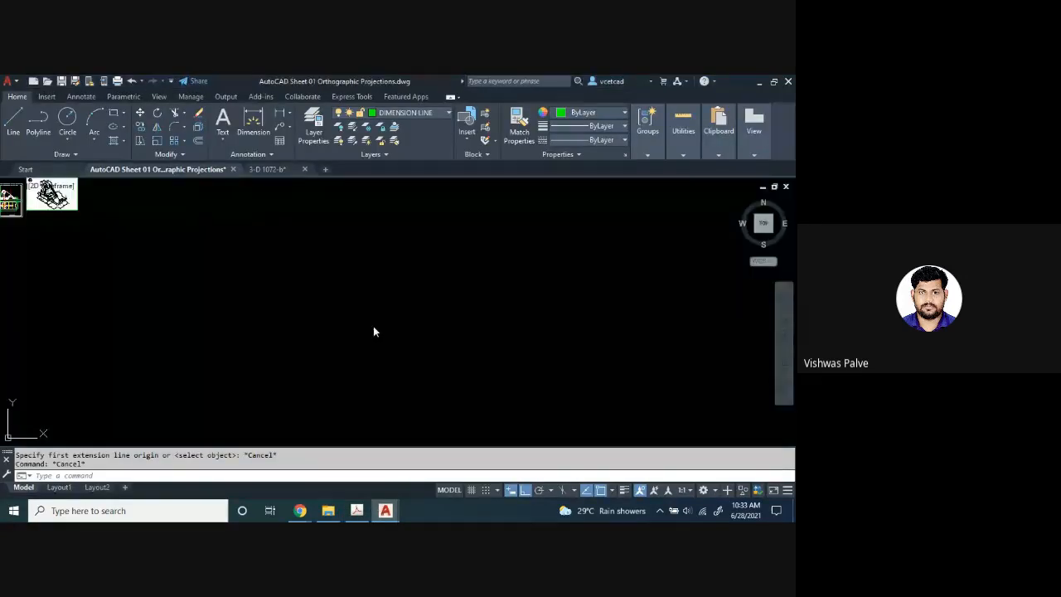
key(ctrl+v)
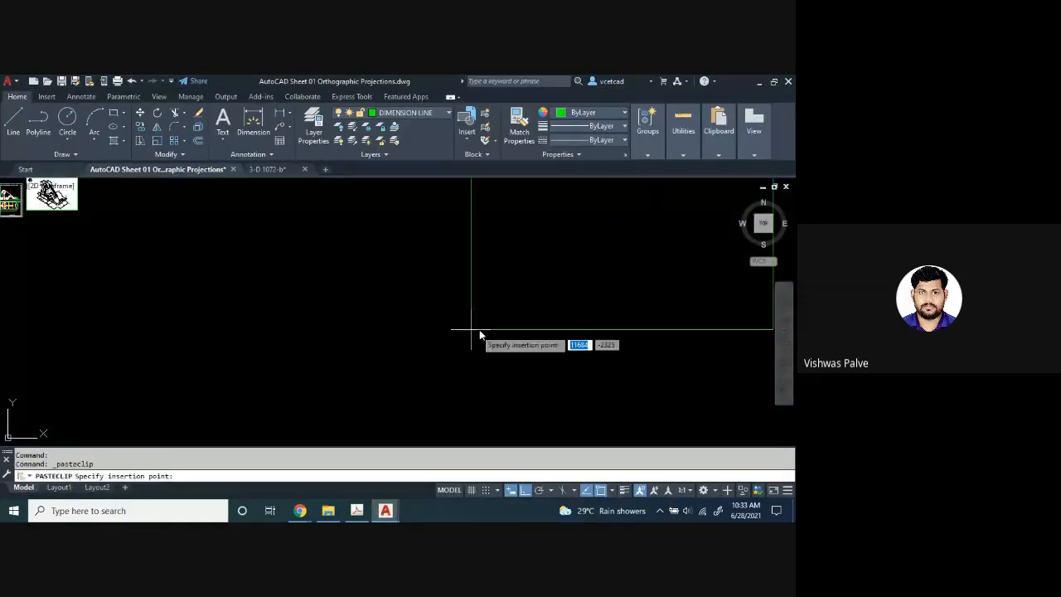
click(479, 377)
scroll(378, 337, down, 4)
middle_drag(412, 333, 332, 343)
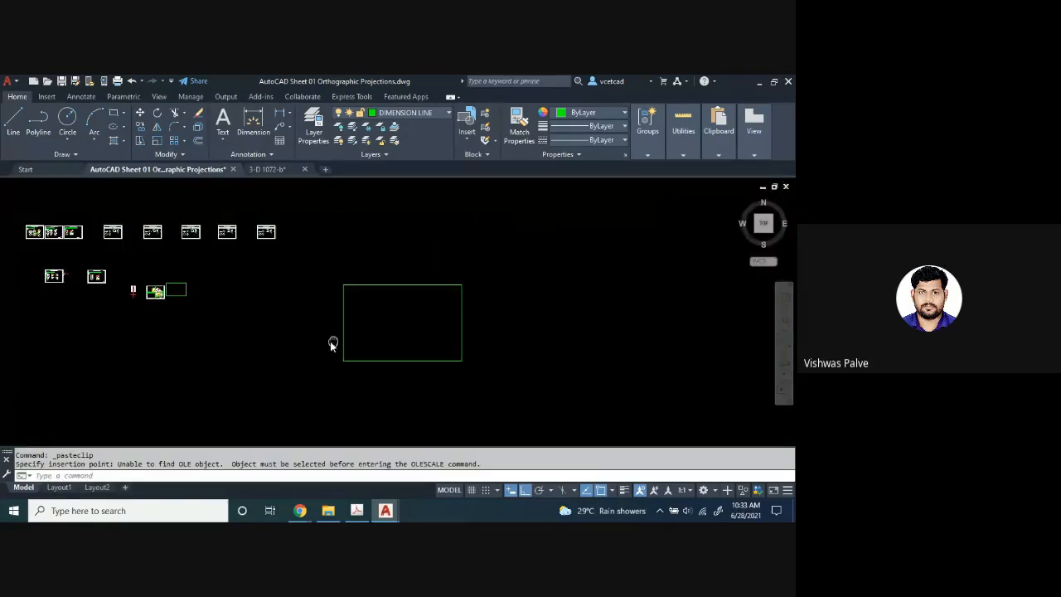
- Scale the pasted problem 01 image by a factor of 0.2 from its lower-left corner
drag(490, 360, 381, 348)
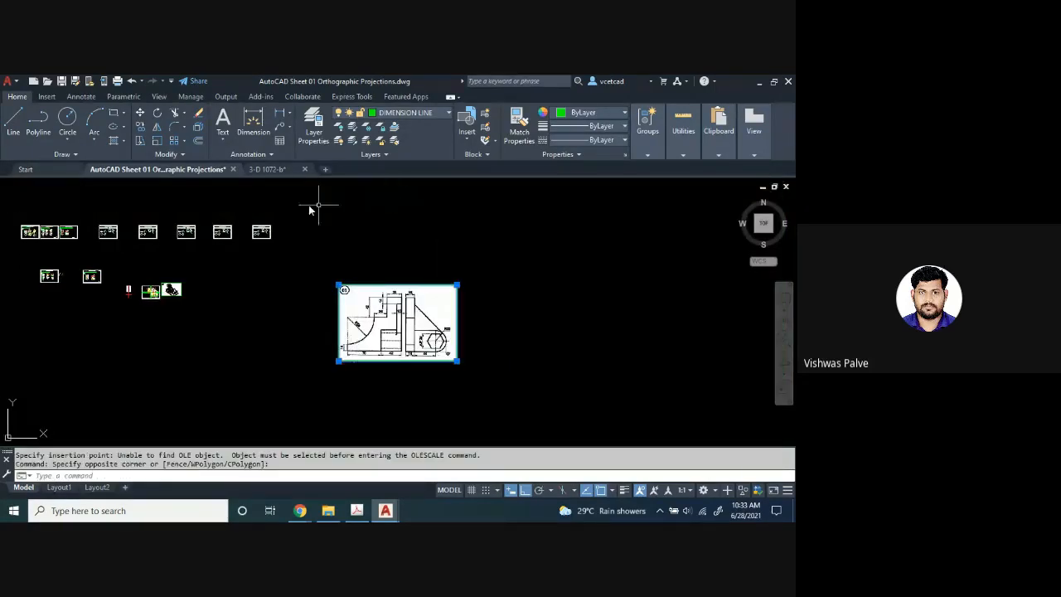
click(157, 141)
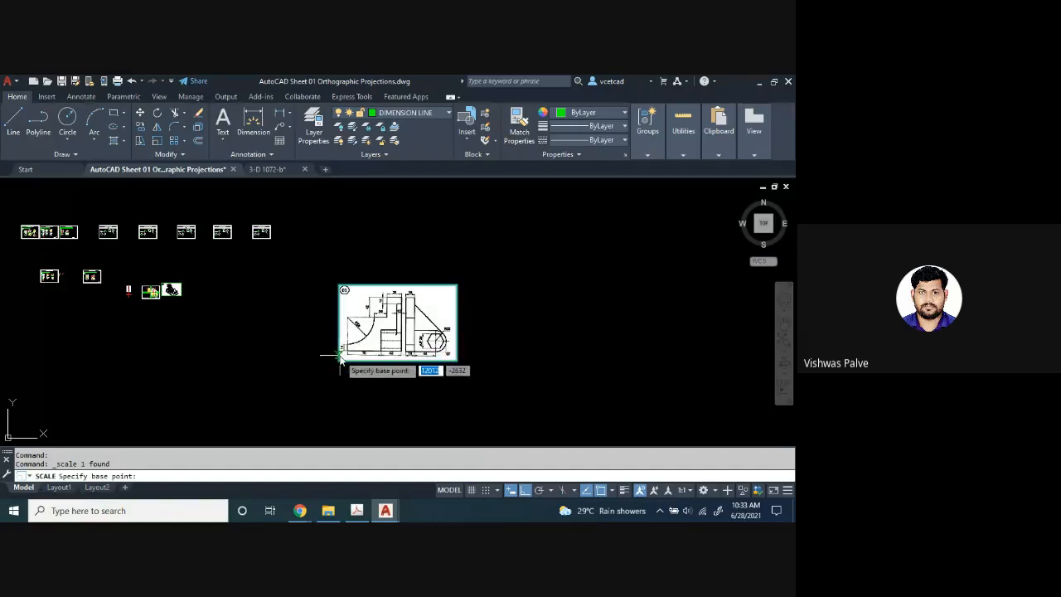
click(339, 357)
text(0.2)
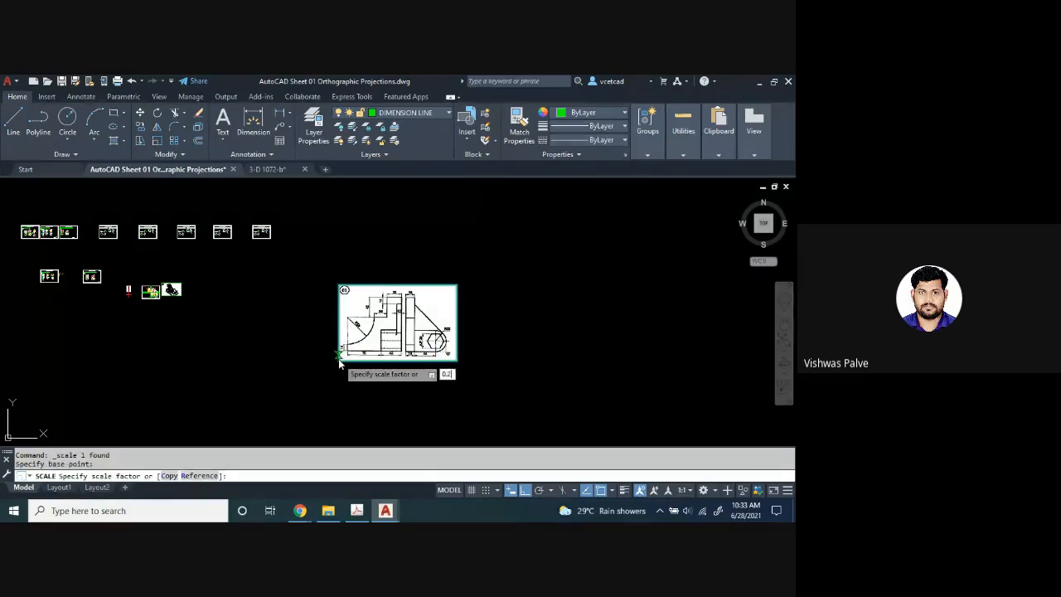
key(Return)
scroll(267, 350, up, 3)
mouse_move(557, 371)
middle_down()
mouse_move(559, 290)
mouse_move(562, 328)
middle_up()
scroll(561, 289, up, 1)
scroll(668, 351, up, 1)
middle_drag(669, 352, 639, 378)
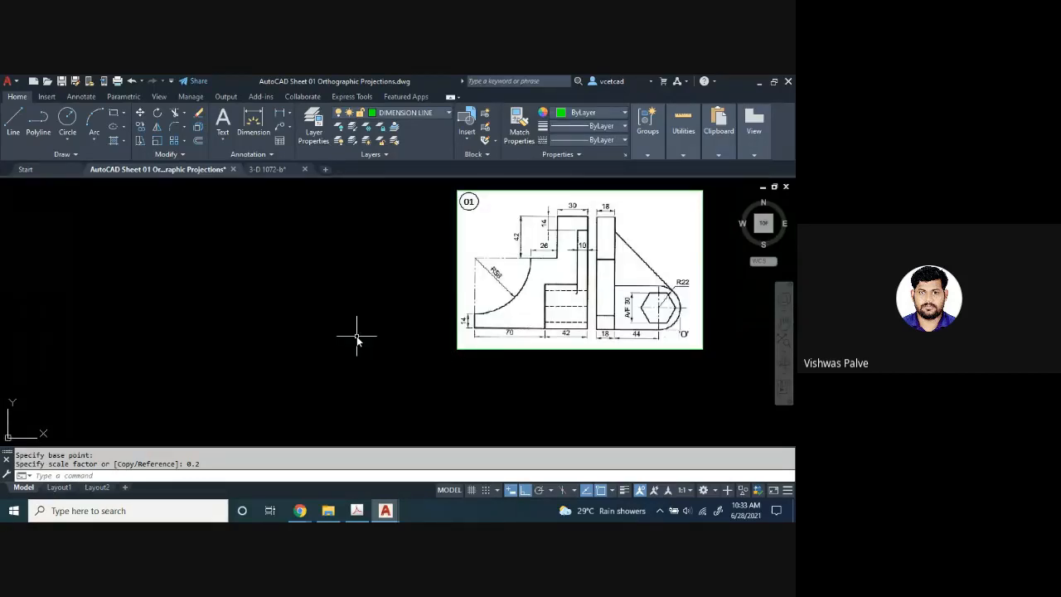
key(Escape)
key(Escape)
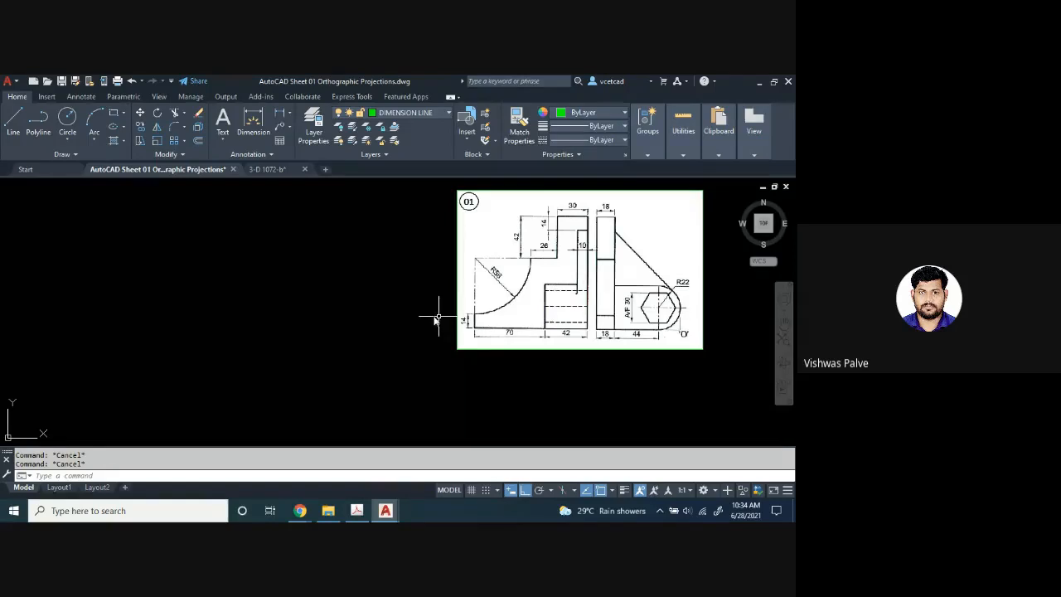
- Examine the finished sectional orthographic drawing next to its reference picture, and return to the pasted problem 01 figure
scroll(363, 316, down, 4)
middle_drag(274, 308, 484, 334)
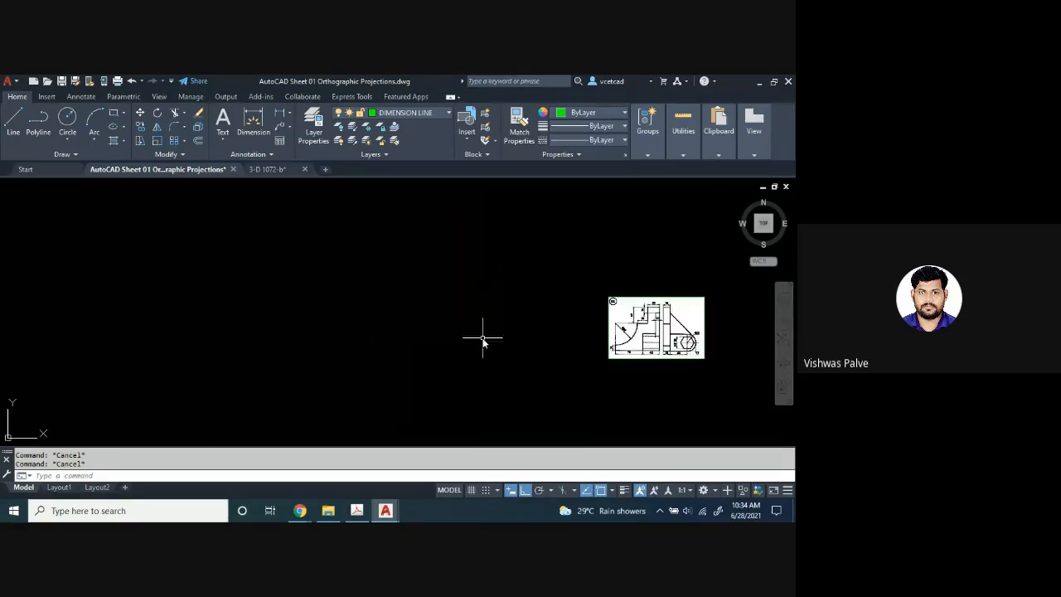
scroll(483, 323, down, 5)
scroll(298, 299, up, 3)
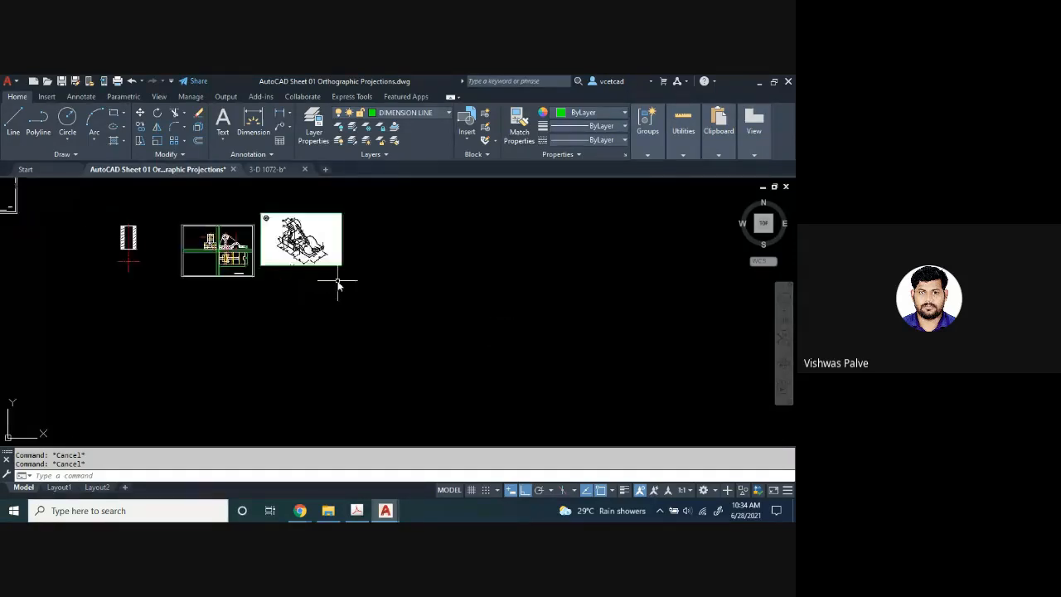
scroll(254, 265, up, 3)
middle_drag(253, 266, 411, 386)
scroll(409, 382, up, 2)
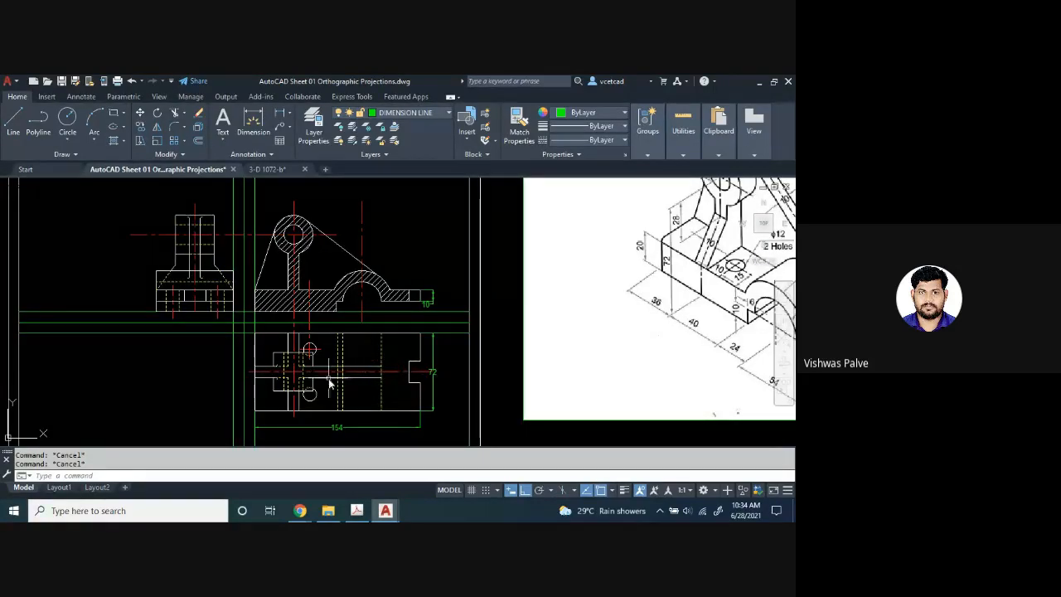
scroll(461, 356, down, 5)
middle_drag(526, 367, 252, 256)
scroll(369, 356, up, 3)
middle_drag(426, 307, 427, 352)
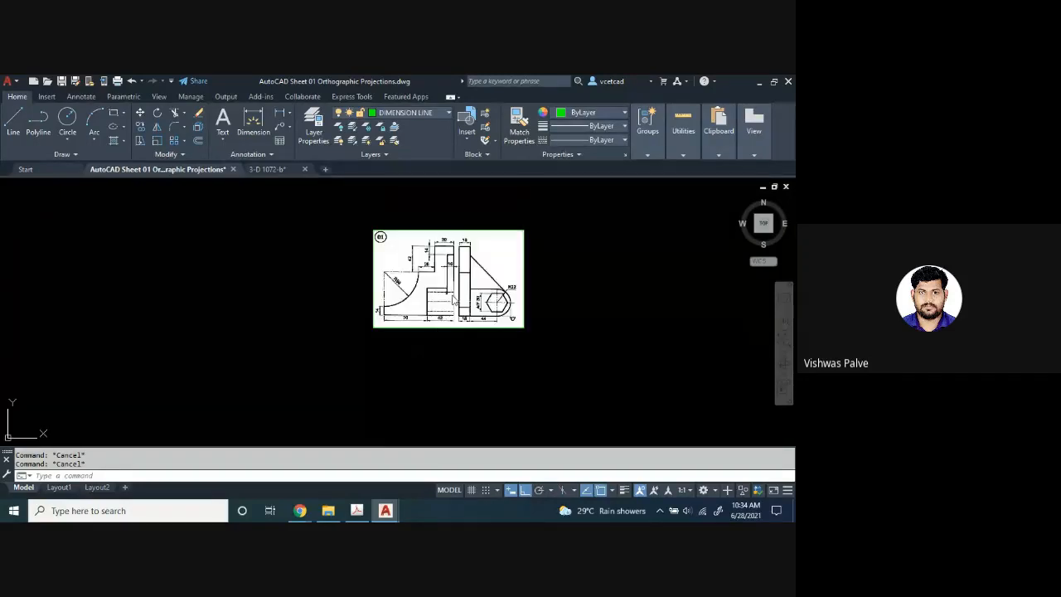
scroll(412, 299, up, 2)
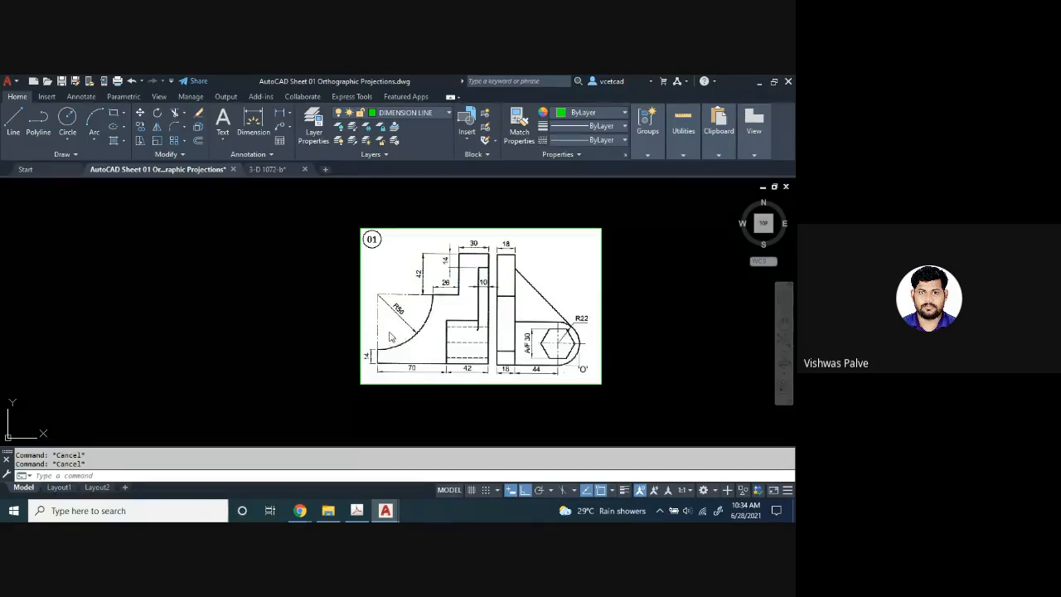
- Switch to the lab manual PDF and look through the remaining Sheet No 03 isometric problems and the pages after them
click(358, 512)
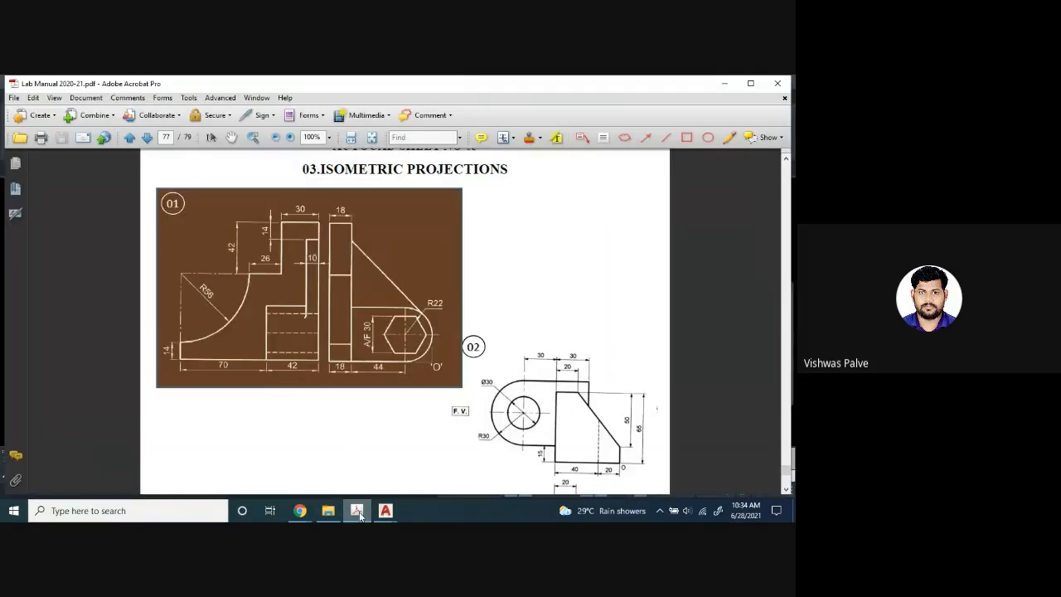
scroll(491, 392, up, 3)
scroll(491, 391, down, 15)
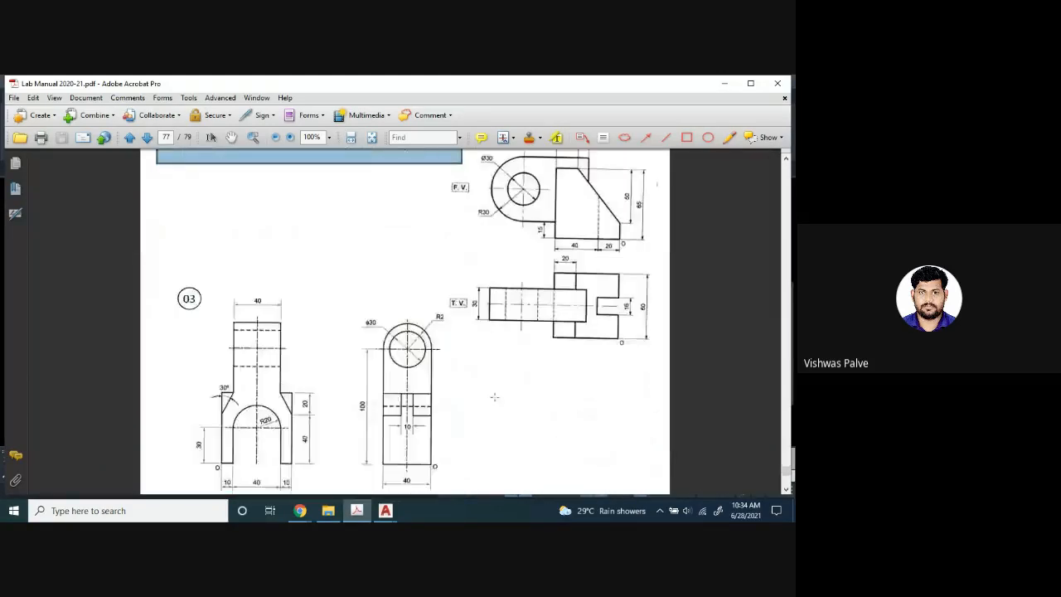
scroll(495, 397, down, 3)
scroll(495, 396, down, 20)
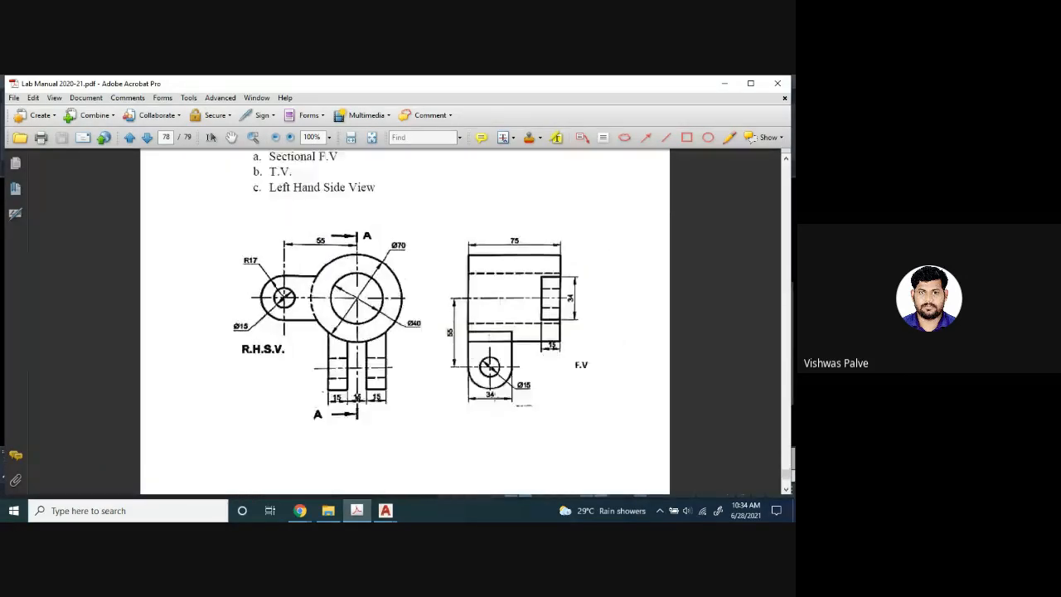
scroll(495, 396, up, 20)
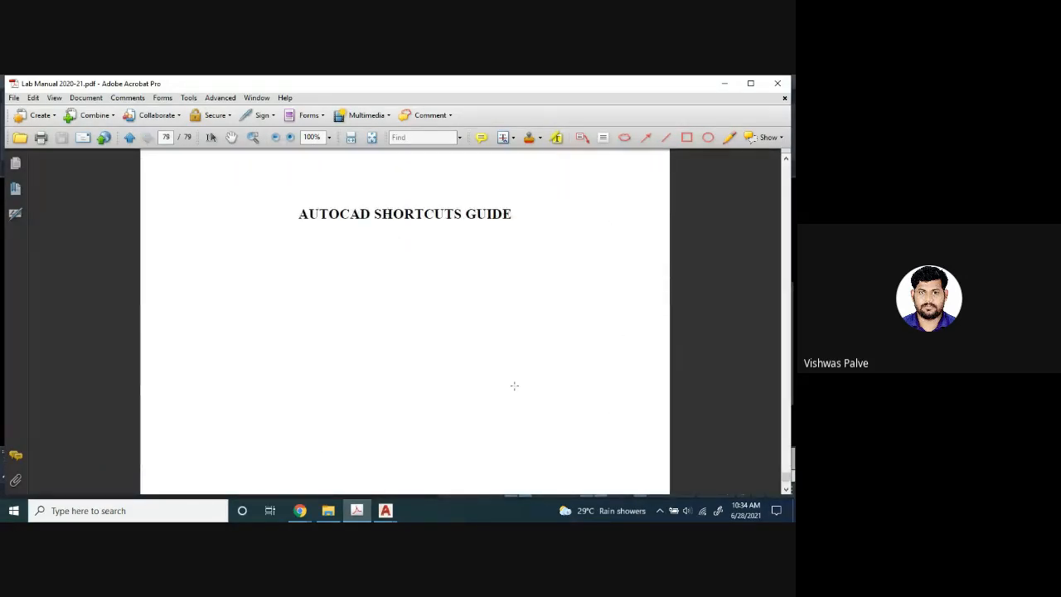
- Look back through the manual's drawing sheets and isometric projection problems as far as the opening page of Chapter 8
scroll(523, 381, up, 20)
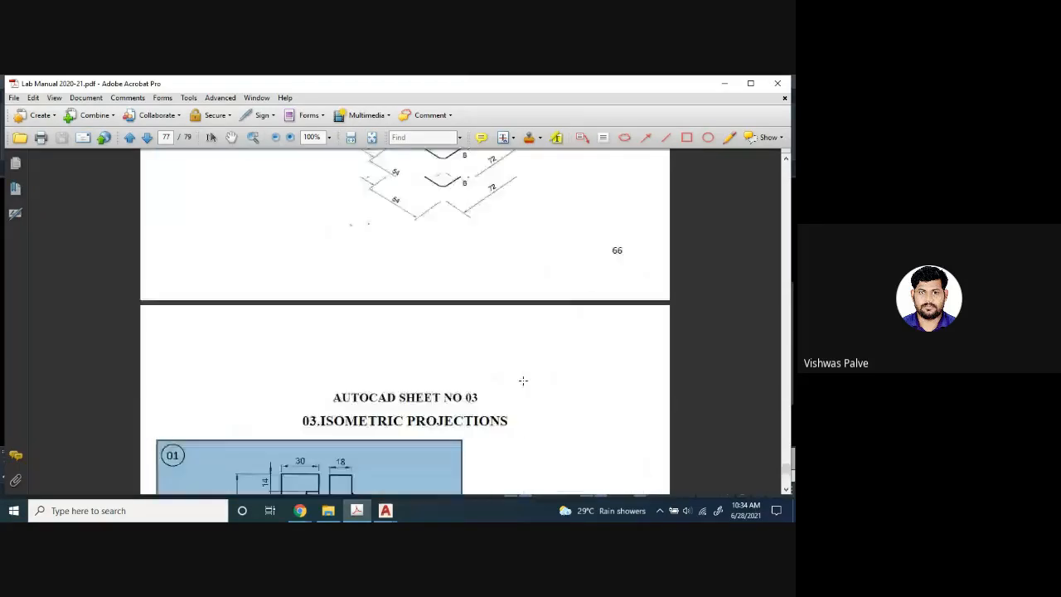
scroll(506, 335, up, 20)
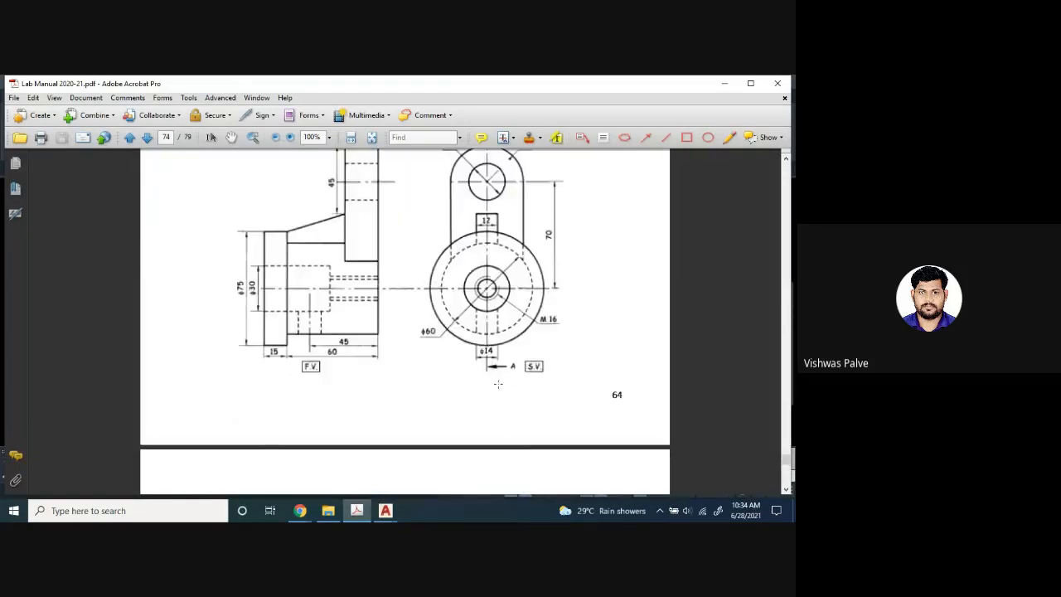
scroll(481, 316, up, 20)
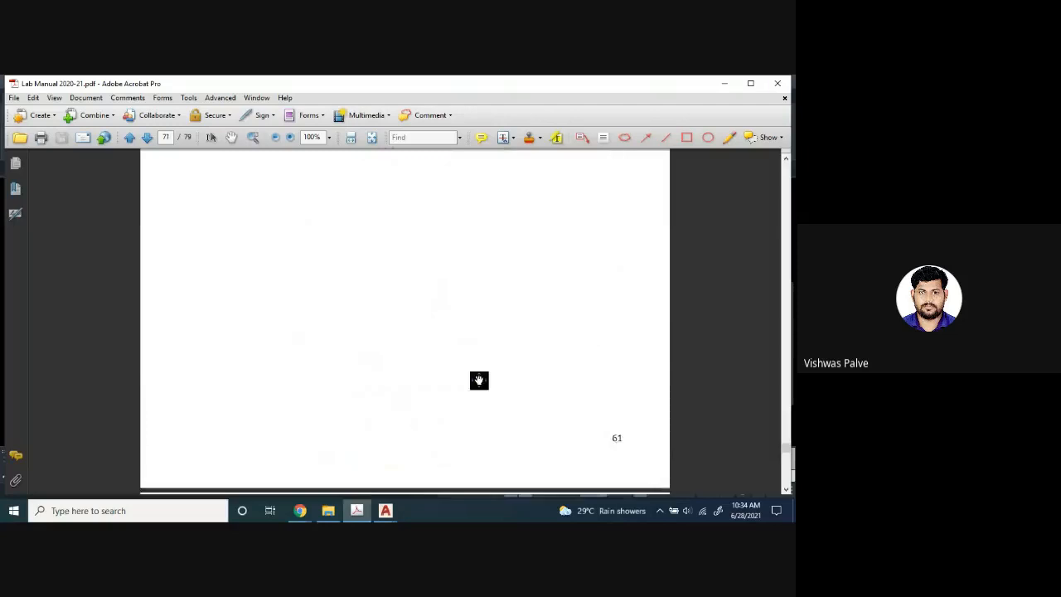
scroll(470, 386, up, 20)
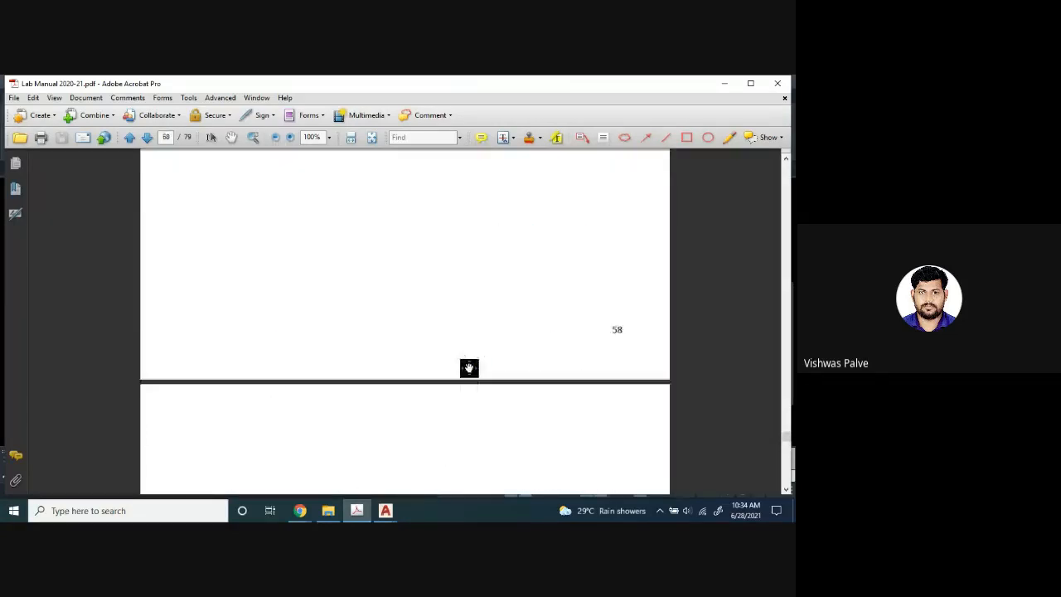
scroll(465, 323, up, 20)
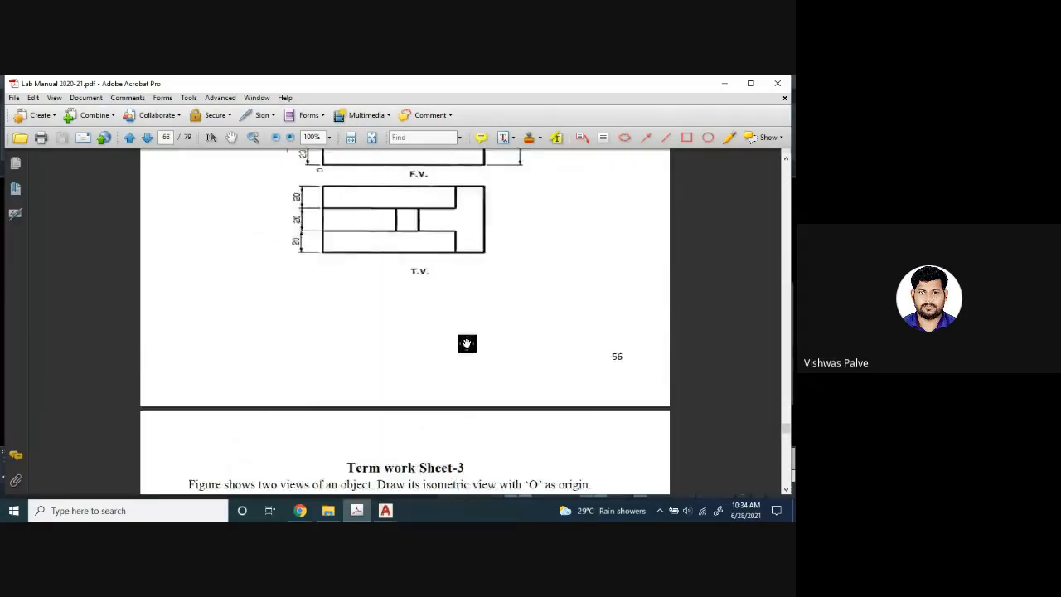
scroll(473, 334, up, 20)
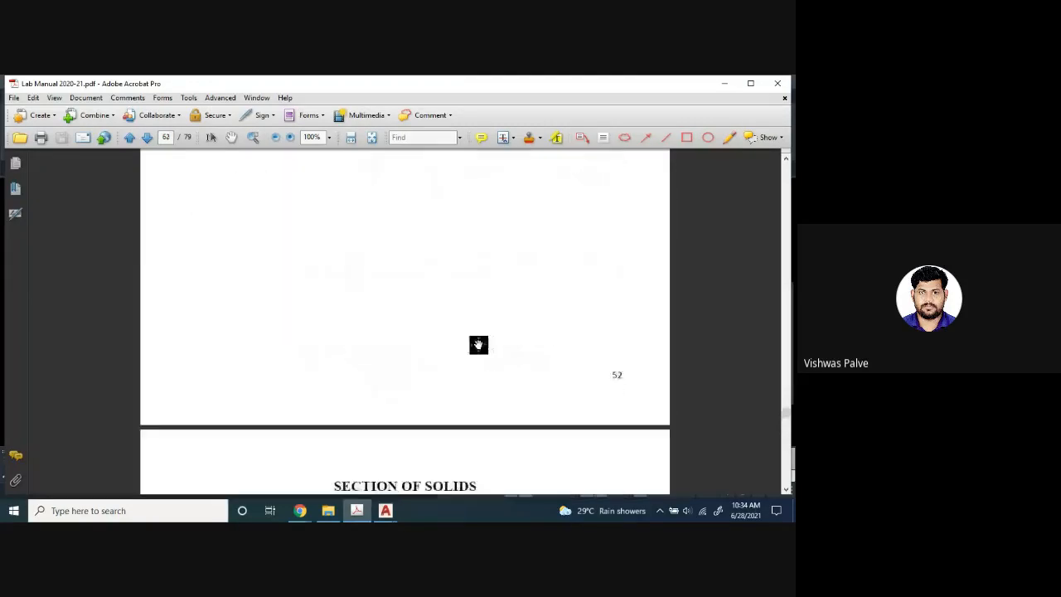
scroll(472, 348, up, 20)
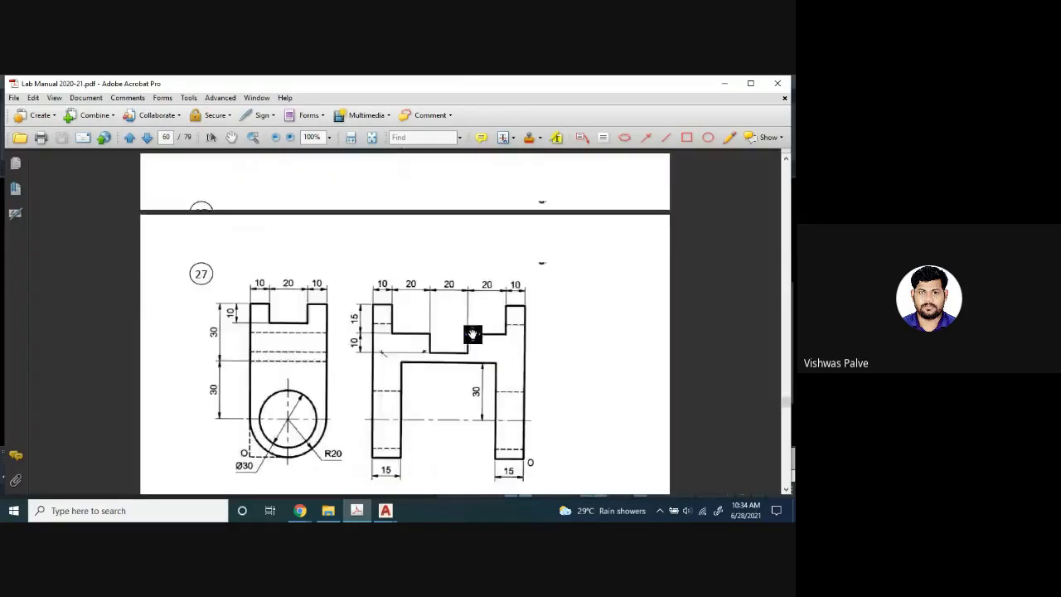
scroll(470, 409, down, 10)
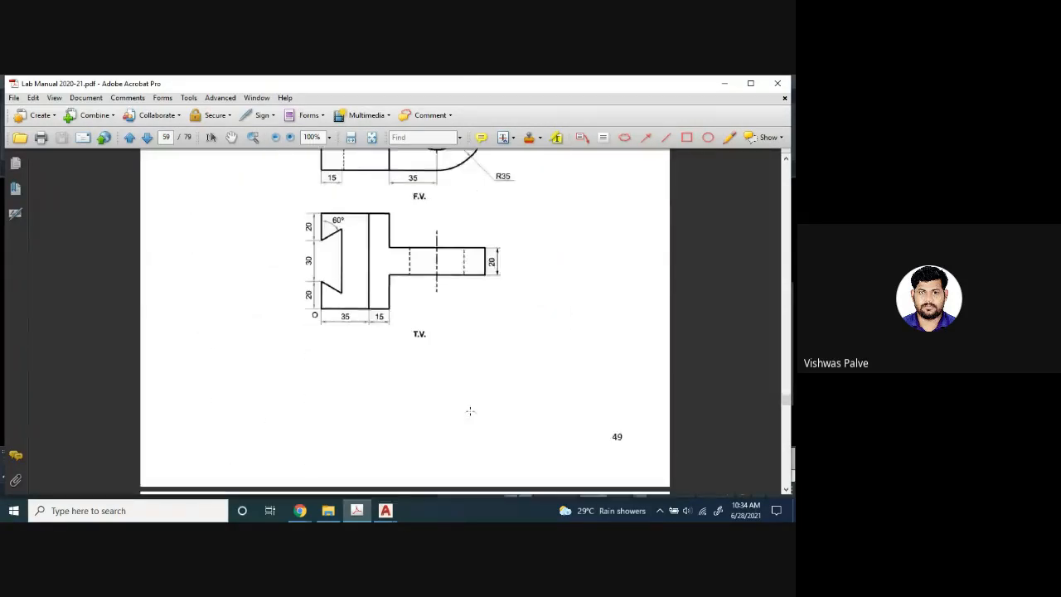
scroll(334, 408, down, 5)
scroll(360, 404, up, 15)
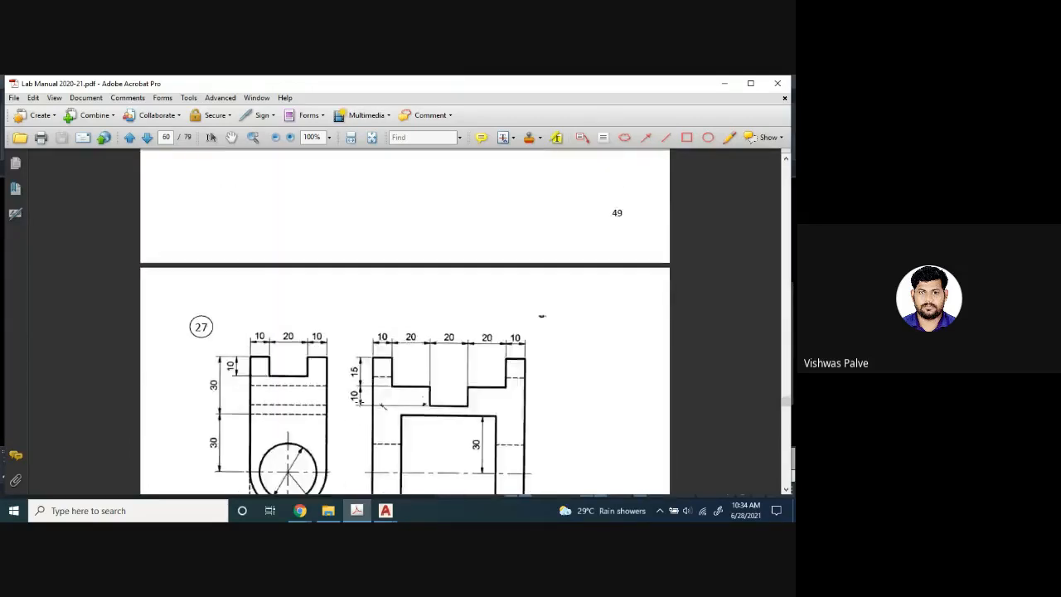
scroll(363, 404, up, 20)
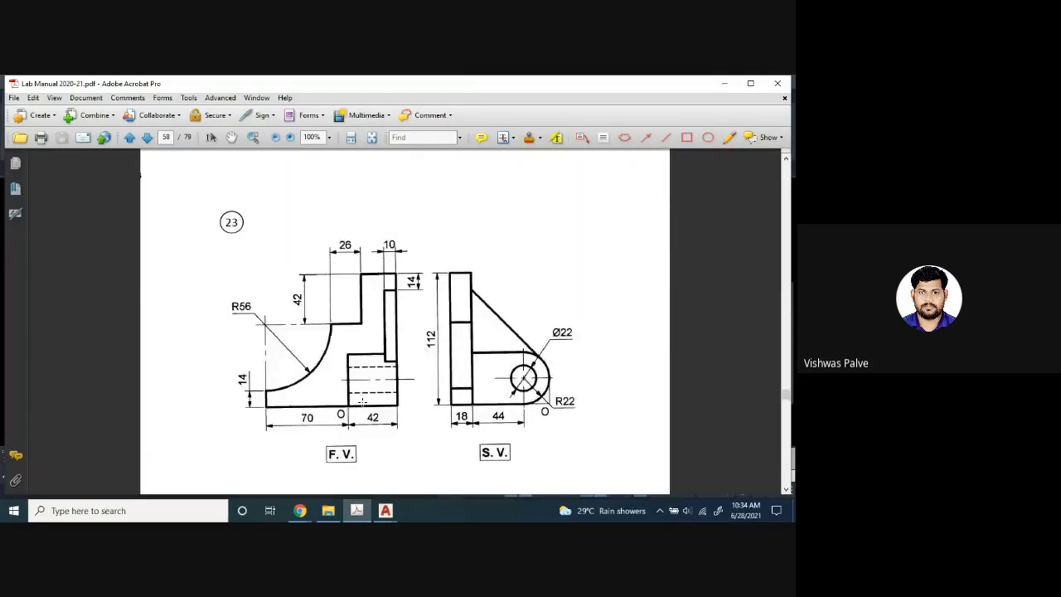
scroll(362, 402, up, 10)
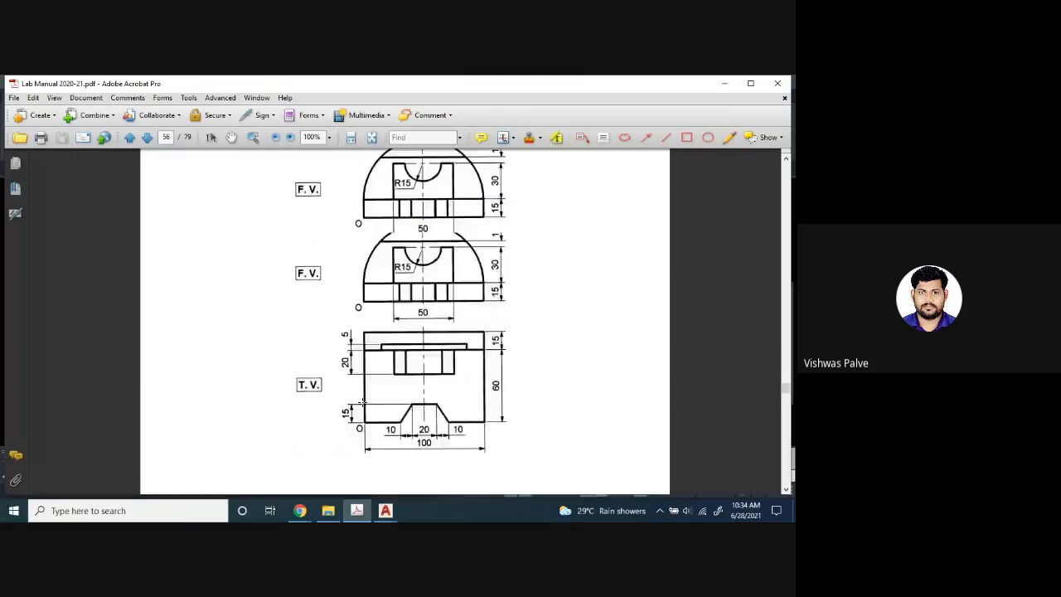
scroll(362, 403, up, 20)
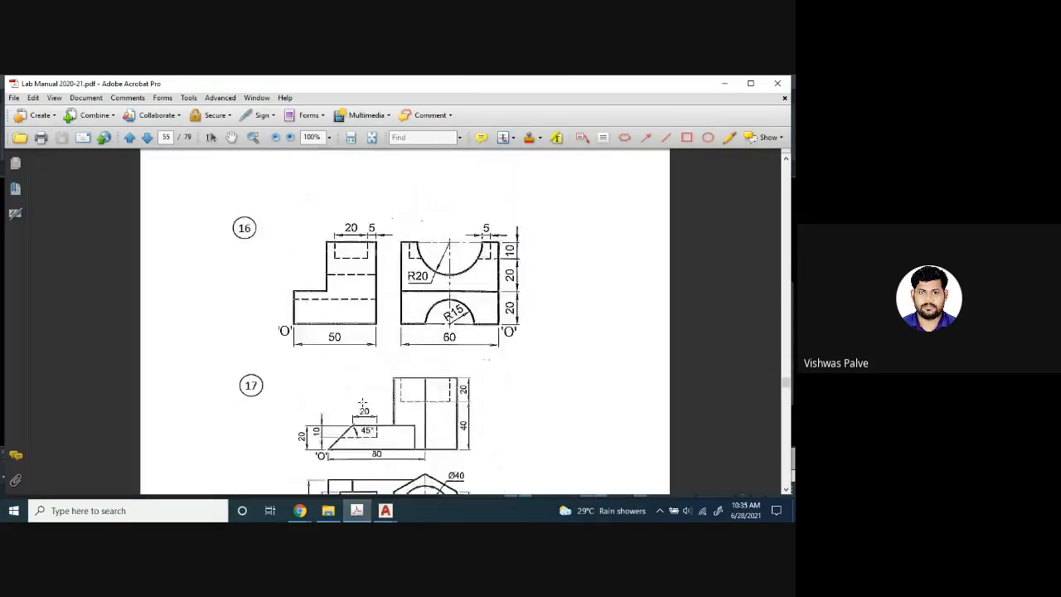
scroll(362, 403, up, 20)
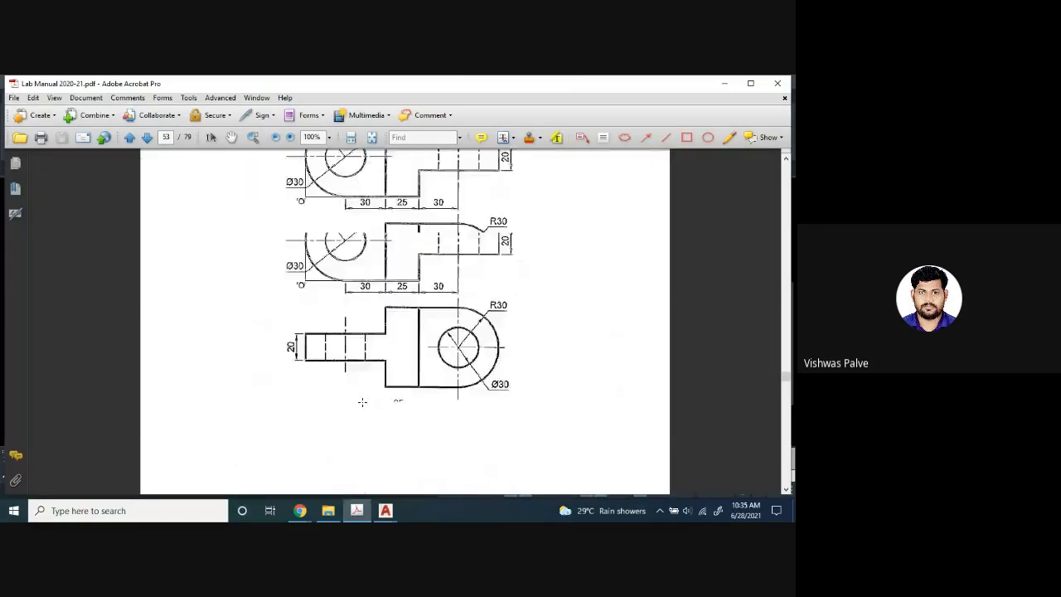
scroll(362, 403, up, 20)
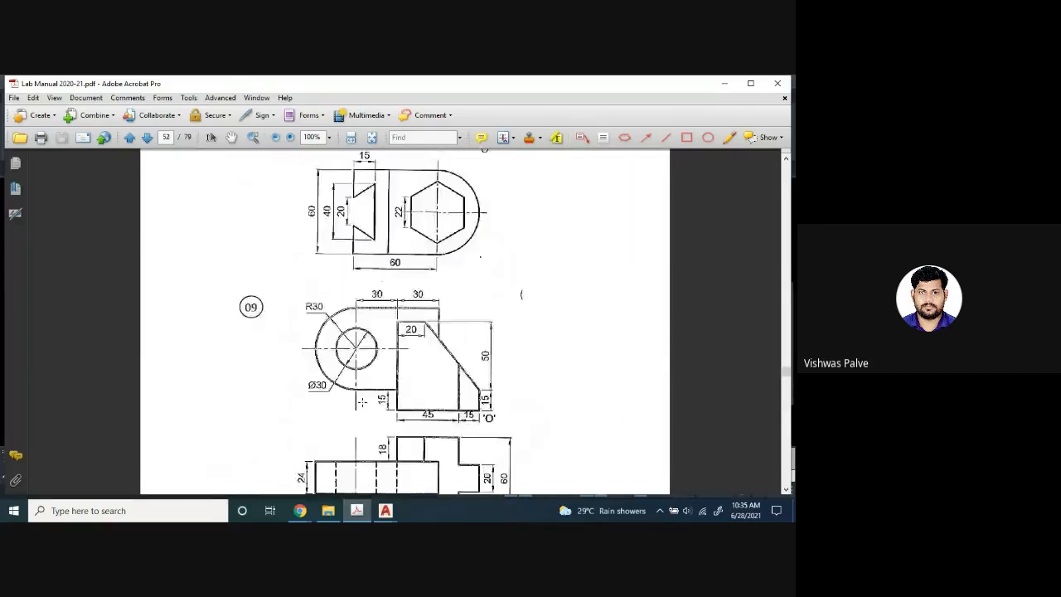
scroll(362, 403, up, 20)
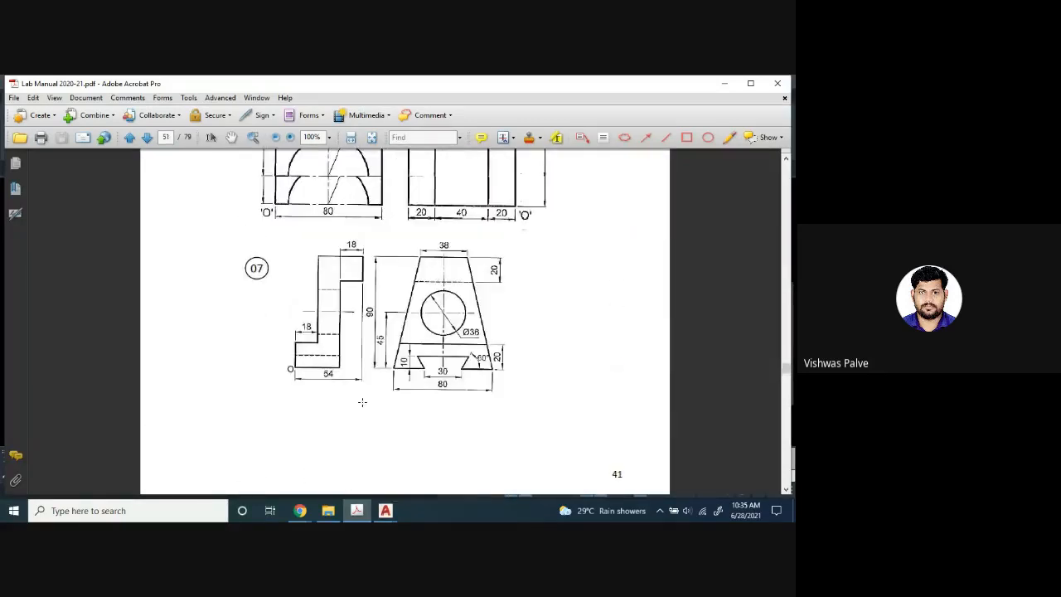
scroll(377, 419, up, 20)
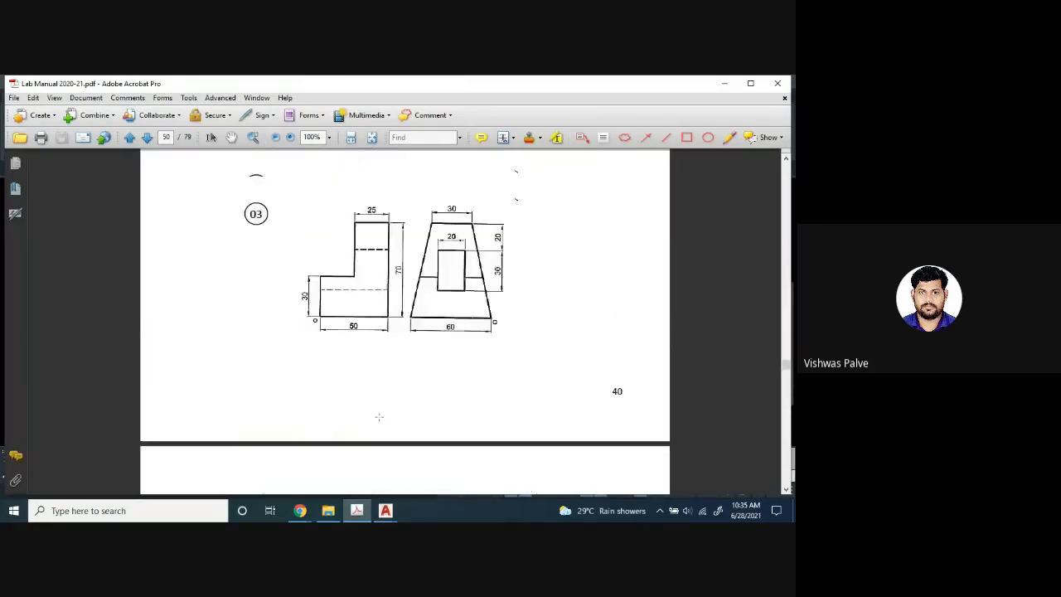
scroll(377, 419, up, 6)
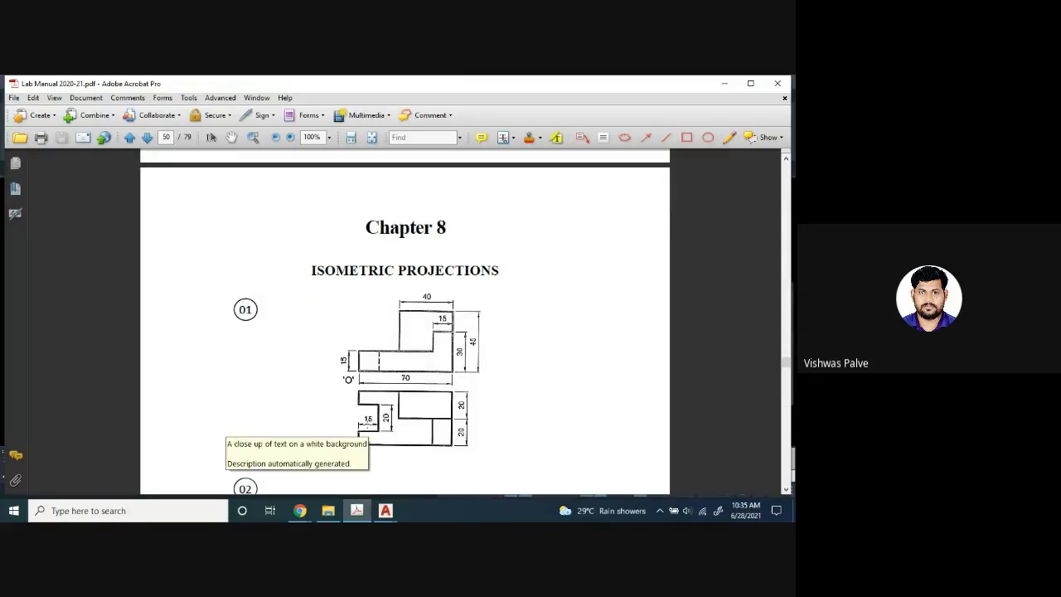
- Examine the pictorial problems 25 to 31 on the pages just before Chapter 8, for comparison with the isometric problems
scroll(373, 423, up, 8)
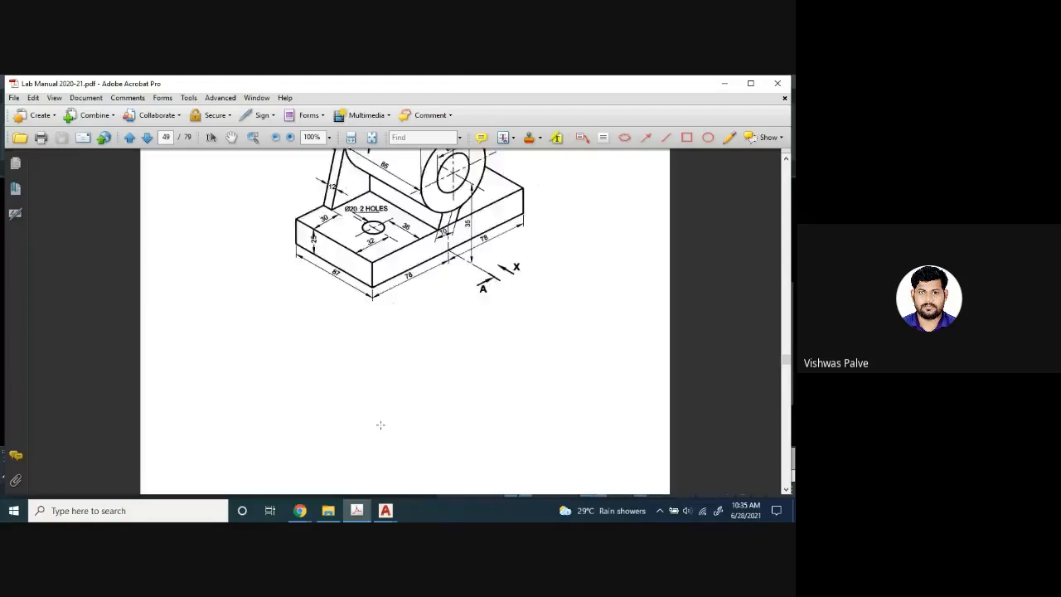
scroll(381, 425, up, 10)
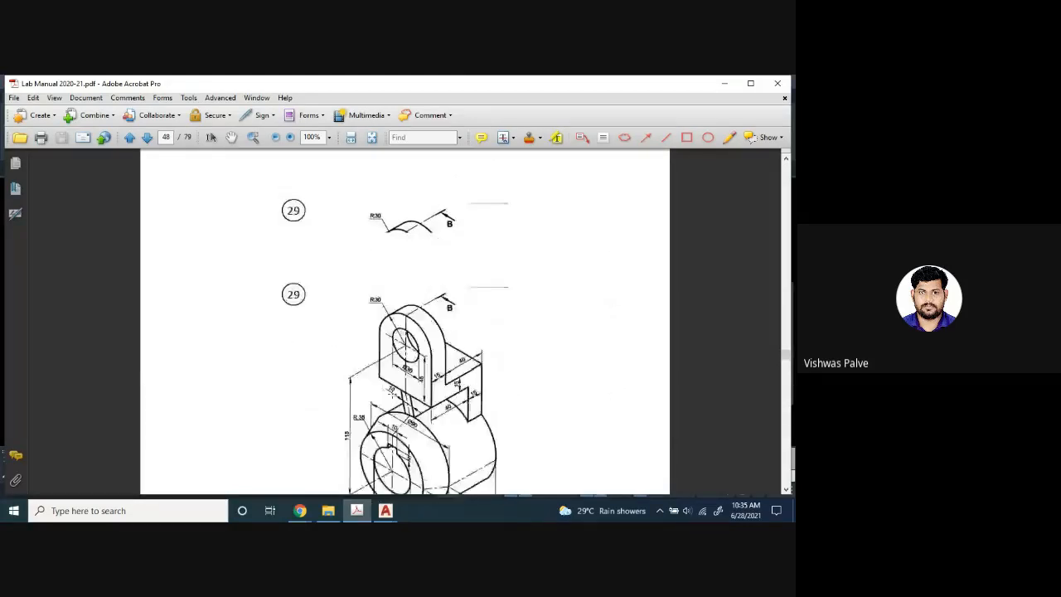
scroll(395, 391, up, 10)
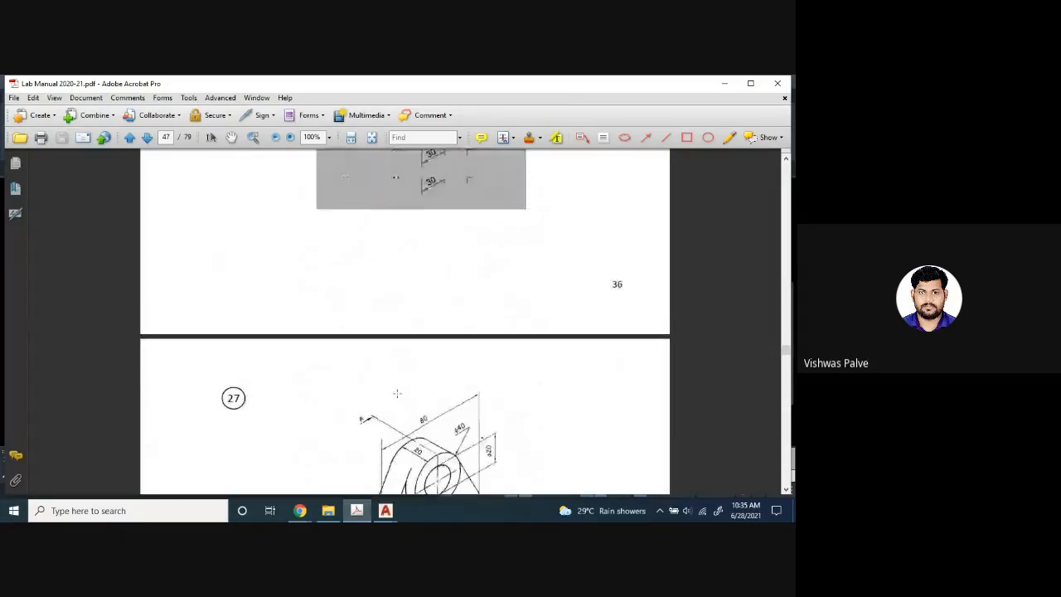
scroll(396, 393, up, 10)
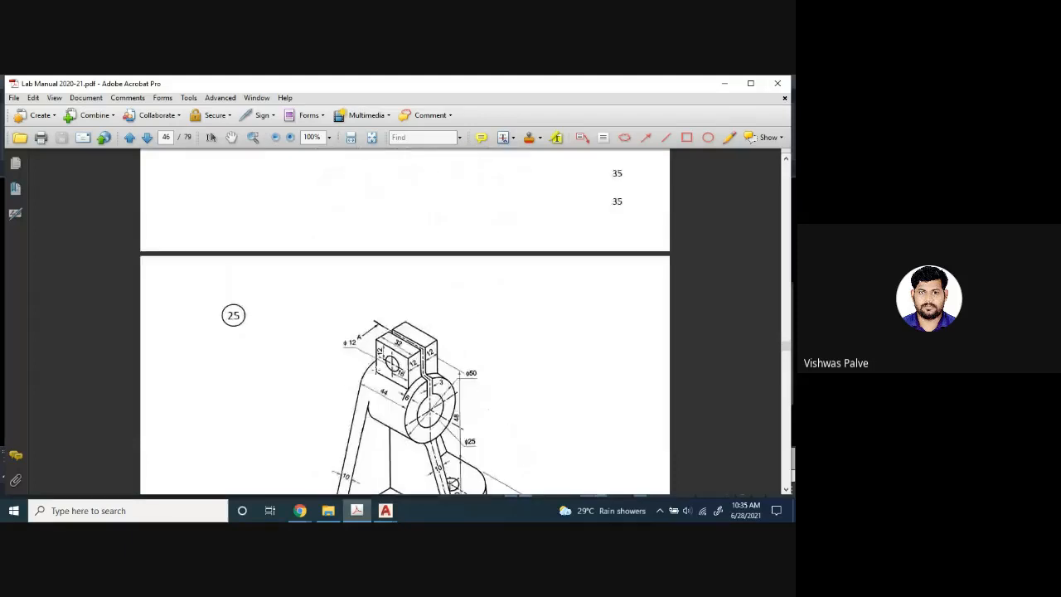
scroll(376, 371, up, 3)
scroll(376, 371, down, 12)
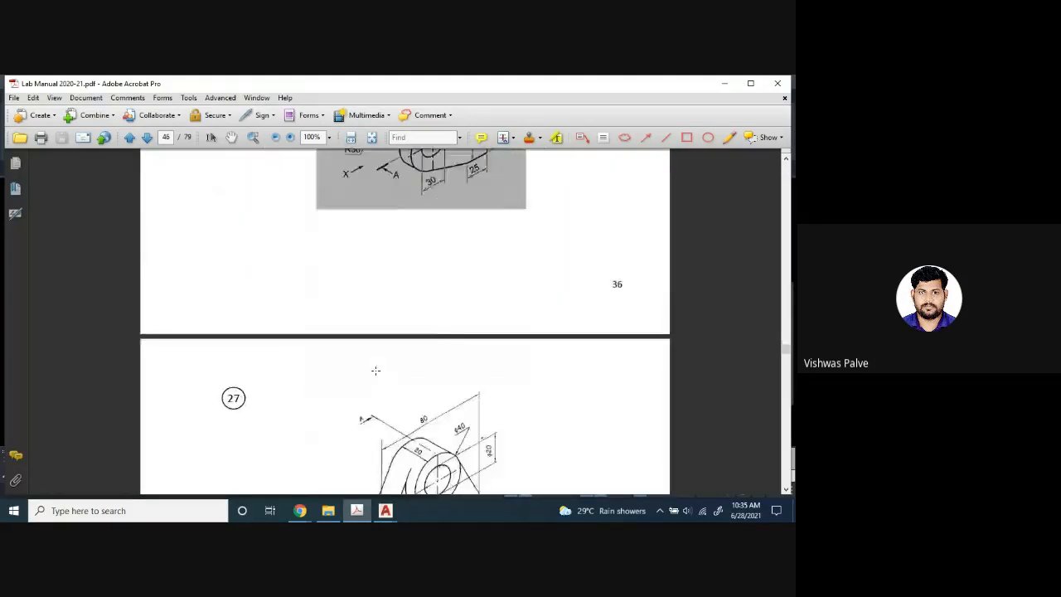
scroll(375, 371, down, 15)
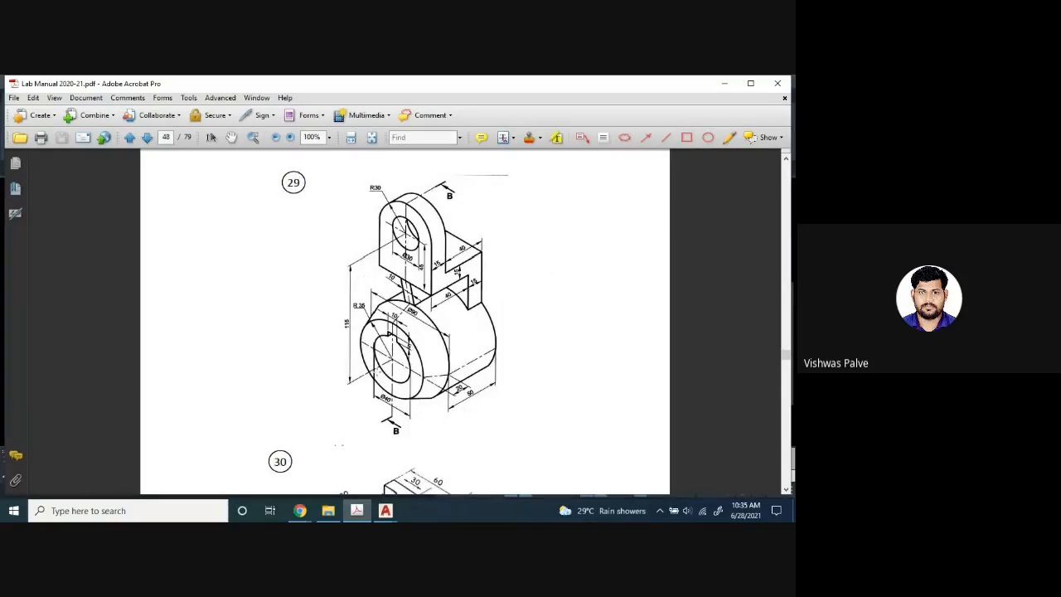
scroll(405, 324, down, 8)
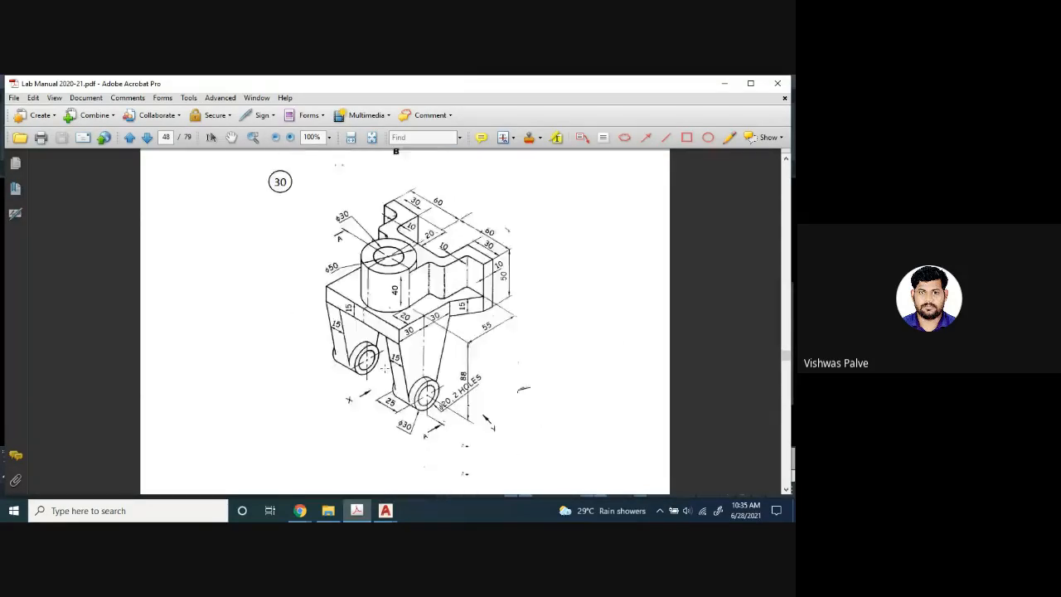
scroll(404, 324, down, 10)
scroll(397, 370, down, 10)
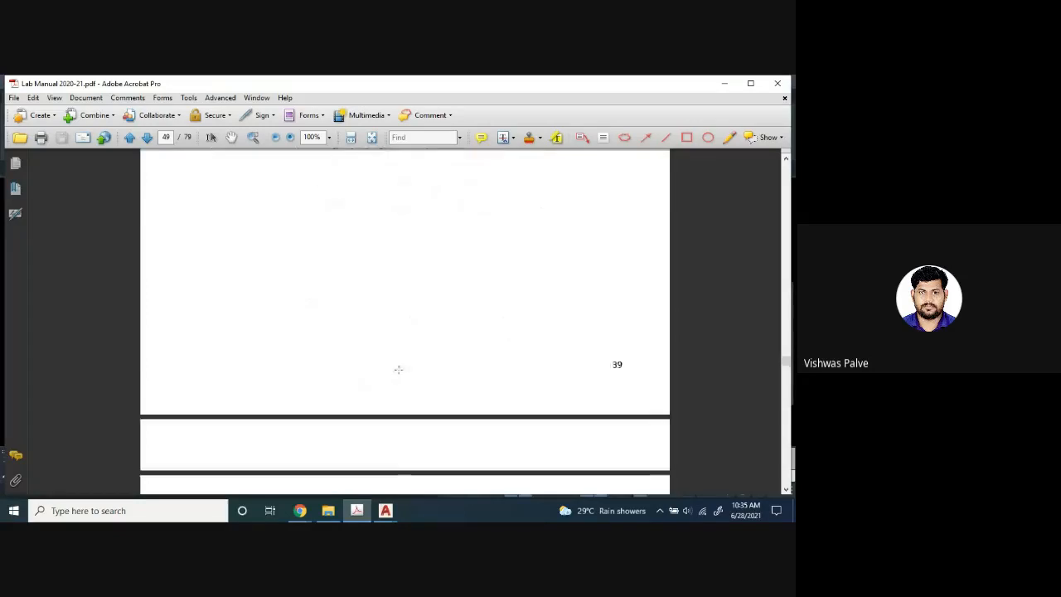
scroll(397, 370, up, 10)
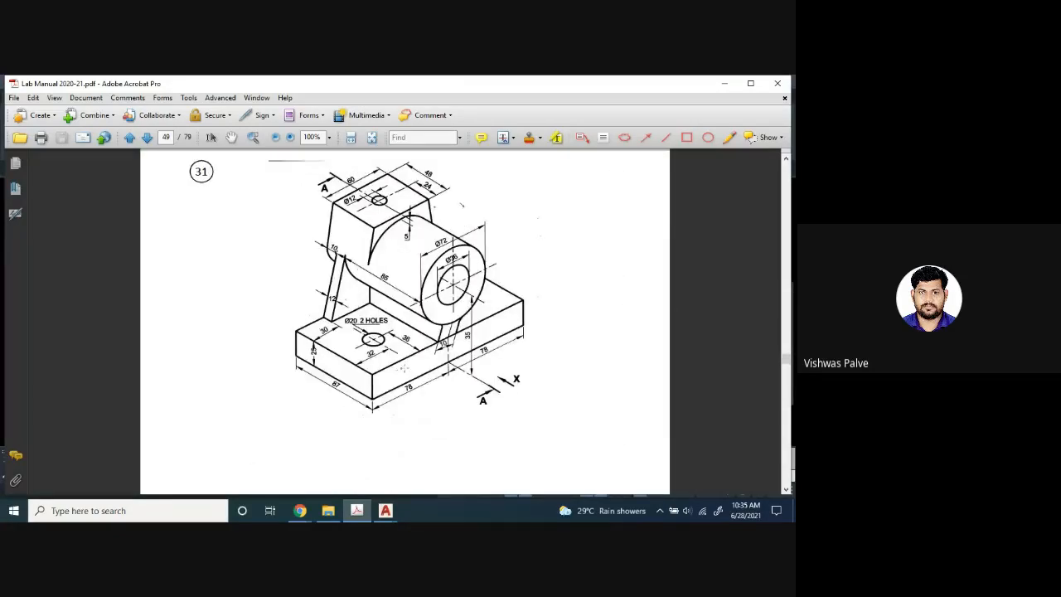
scroll(343, 379, up, 8)
scroll(343, 391, down, 10)
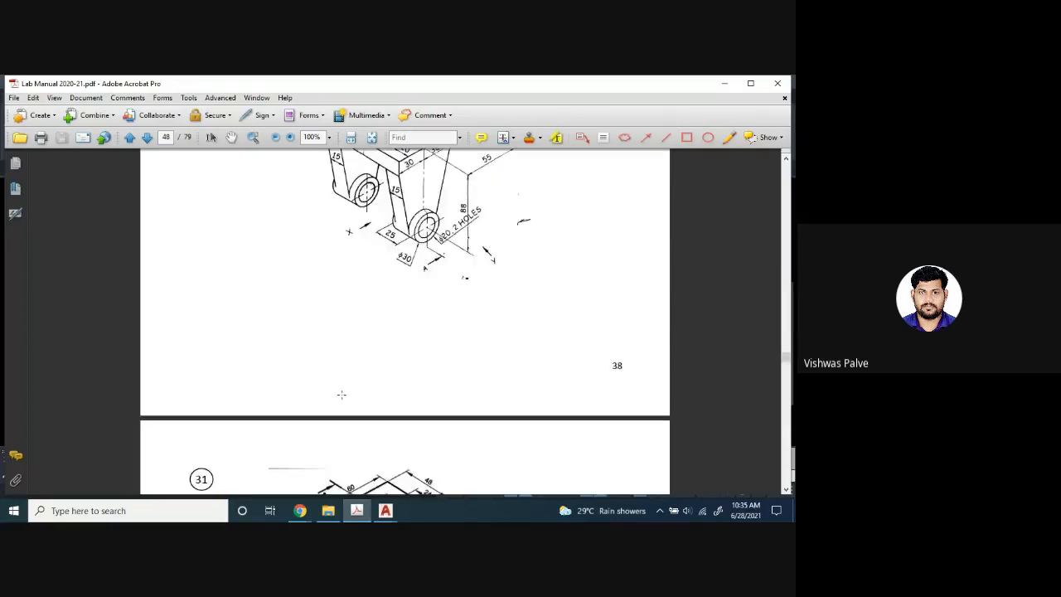
- Review the Chapter 8 isometric problems 01 to 06, and switch back to the AutoCAD Sheet 01 Orthographic Projections drawing in AutoCAD
scroll(349, 401, down, 5)
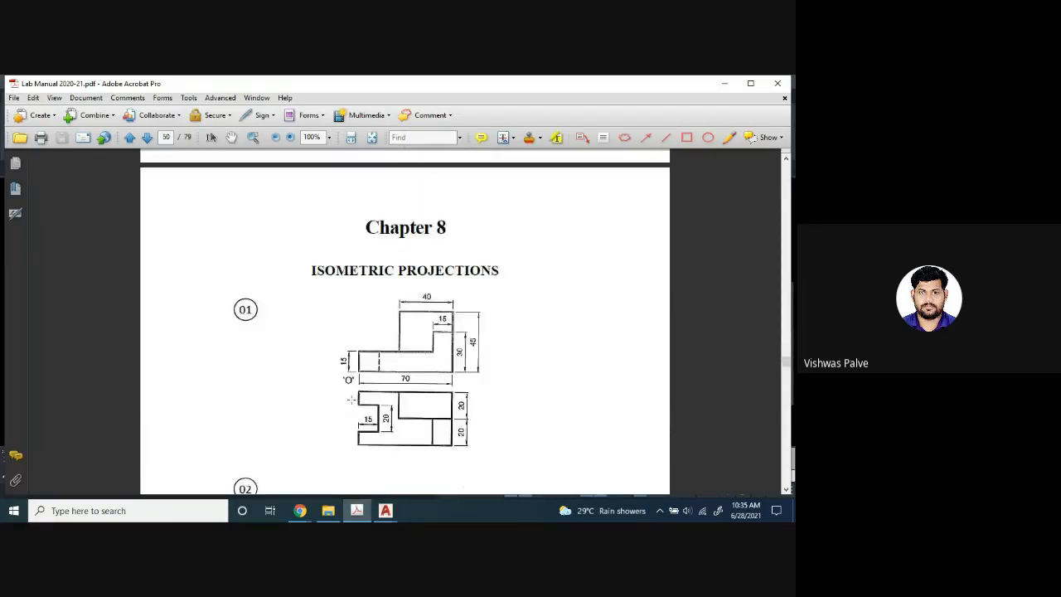
scroll(352, 400, down, 10)
scroll(353, 390, down, 6)
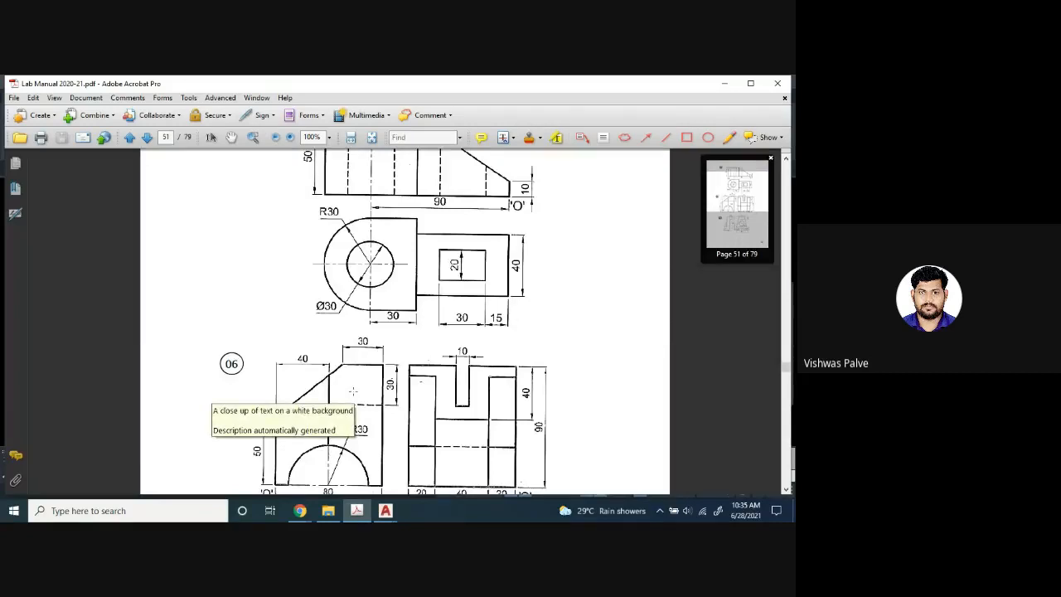
click(387, 512)
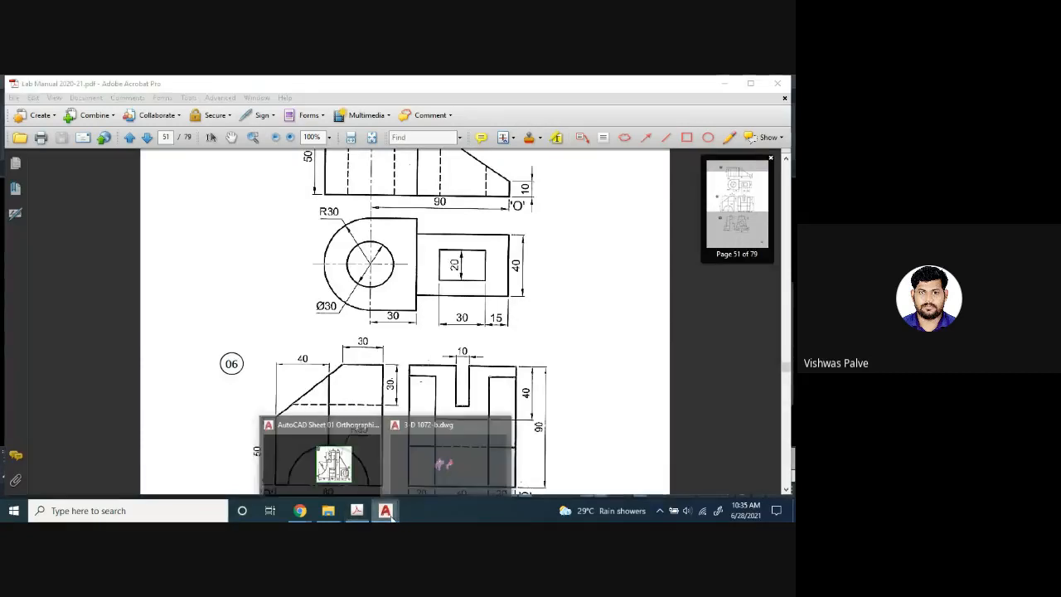
click(351, 457)
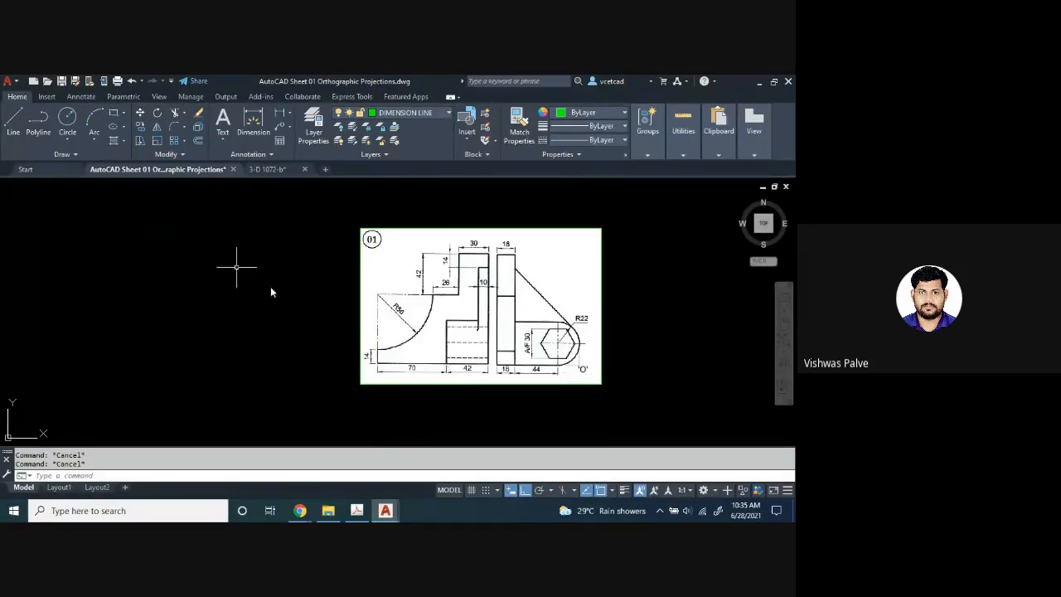
- Change the drawing's snap type from rectangular to isometric snap in the drafting settings
middle_drag(256, 318, 331, 308)
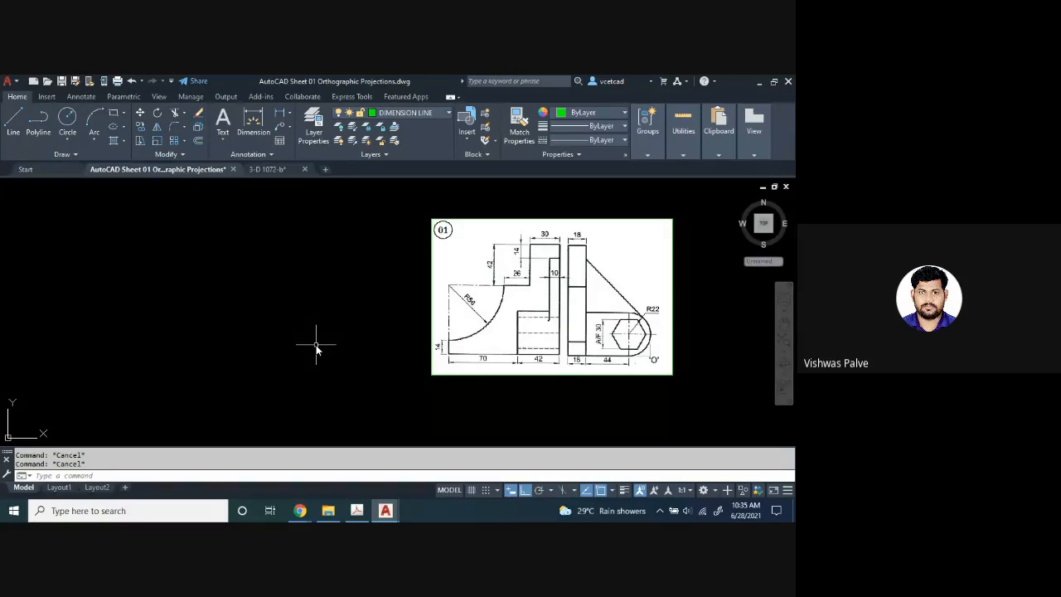
click(498, 490)
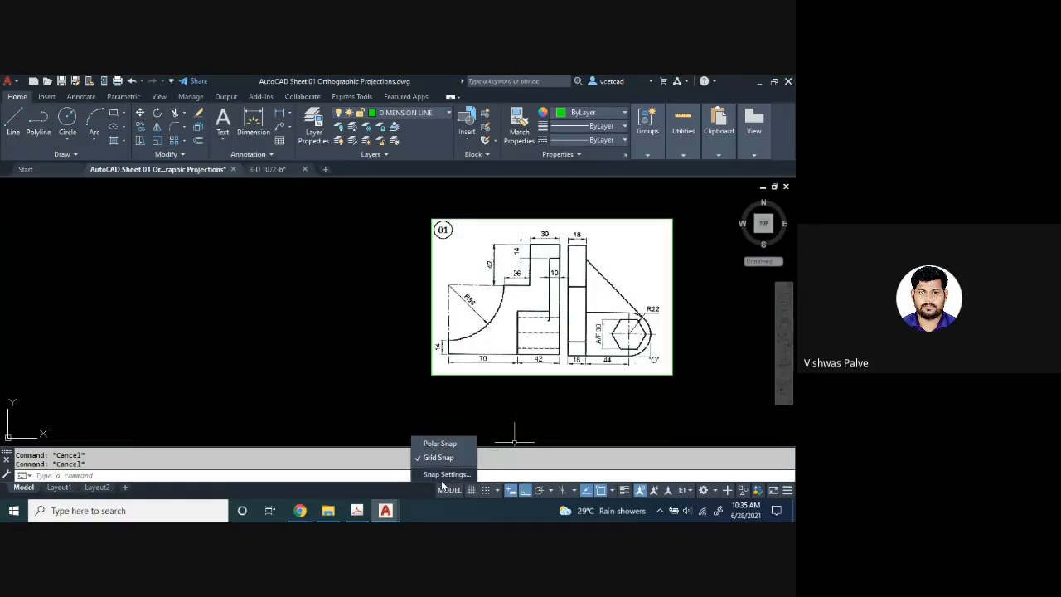
click(439, 475)
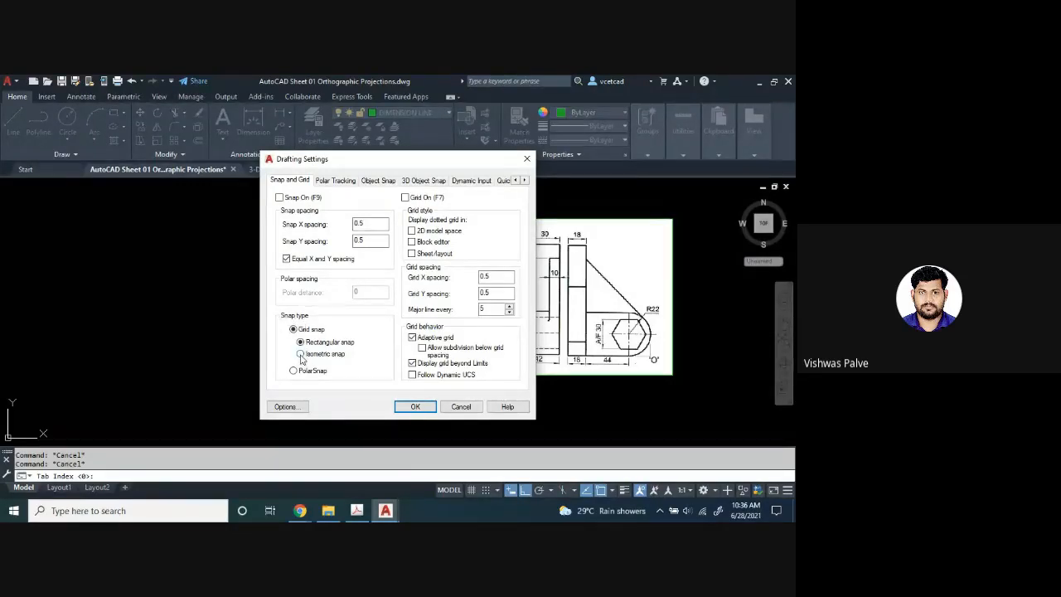
click(300, 354)
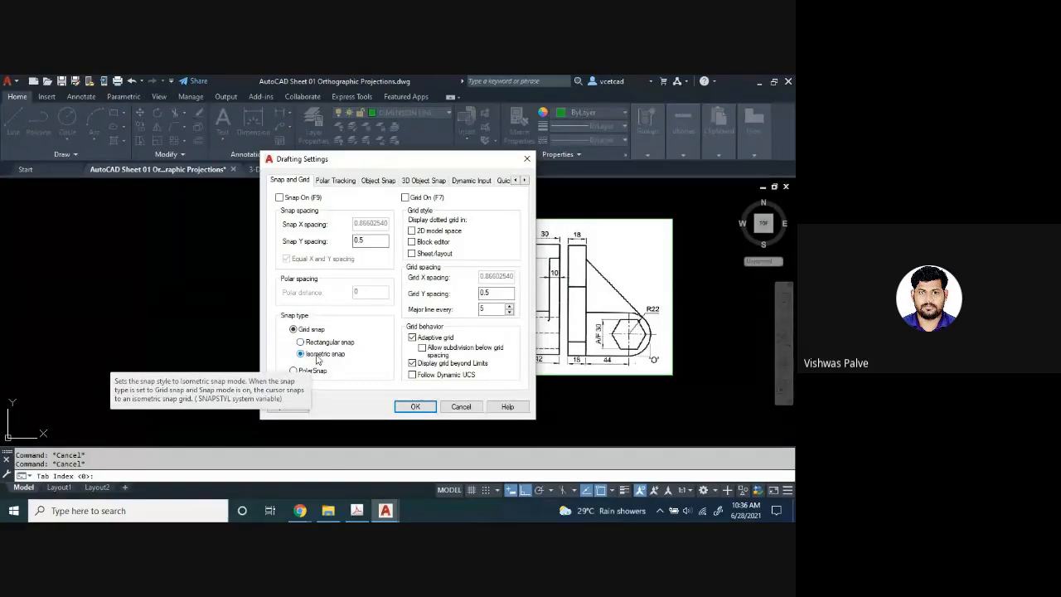
click(415, 406)
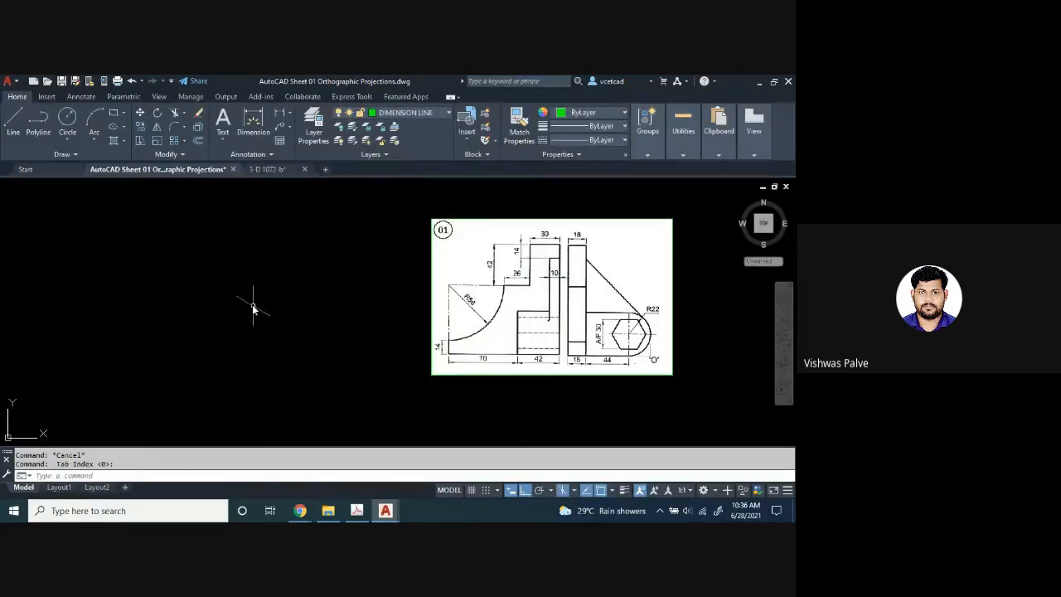
scroll(255, 292, up, 4)
scroll(255, 292, down, 4)
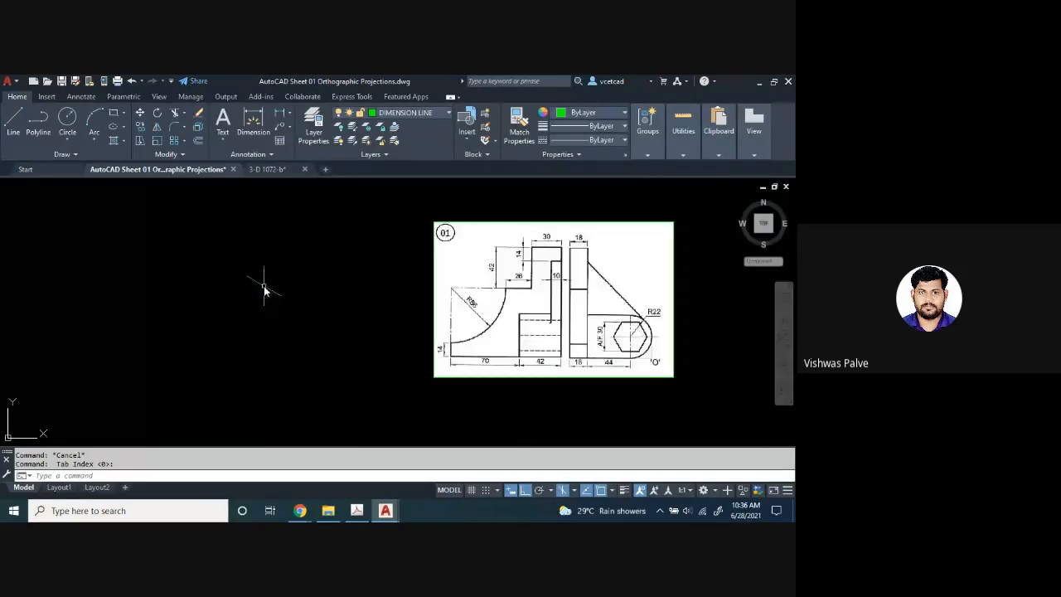
mouse_move(265, 287)
middle_down()
mouse_move(282, 270)
mouse_move(401, 252)
mouse_move(453, 226)
middle_up()
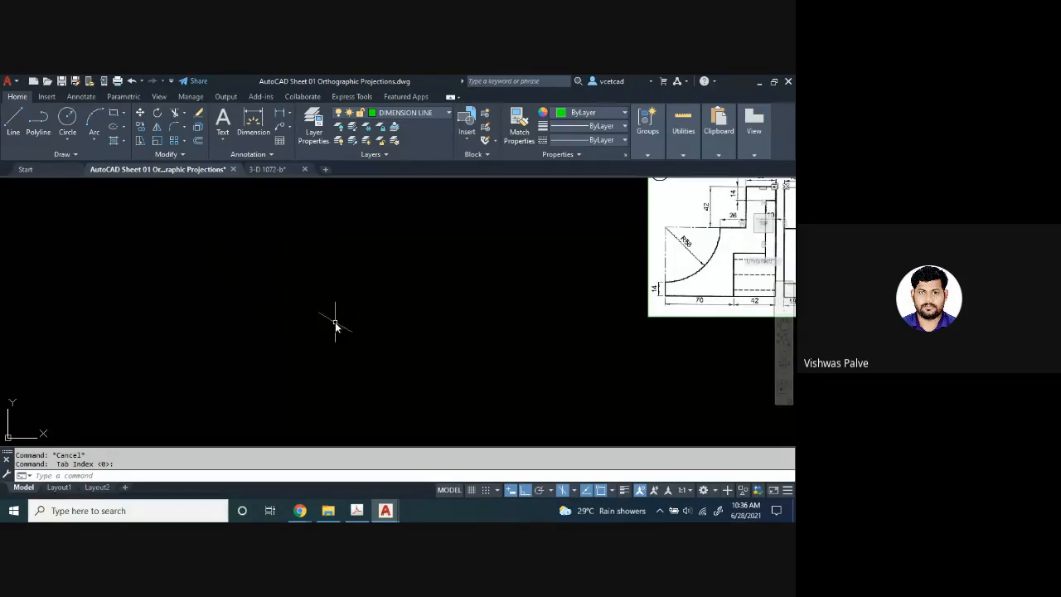
key(Escape)
key(Escape)
text(l)
key(Return)
click(222, 372)
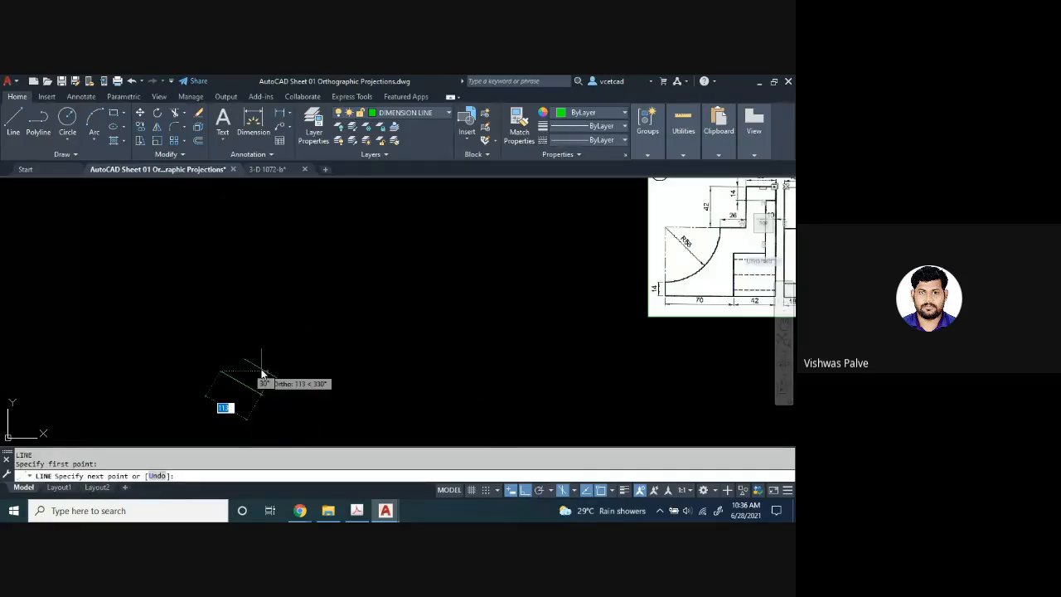
key(F5)
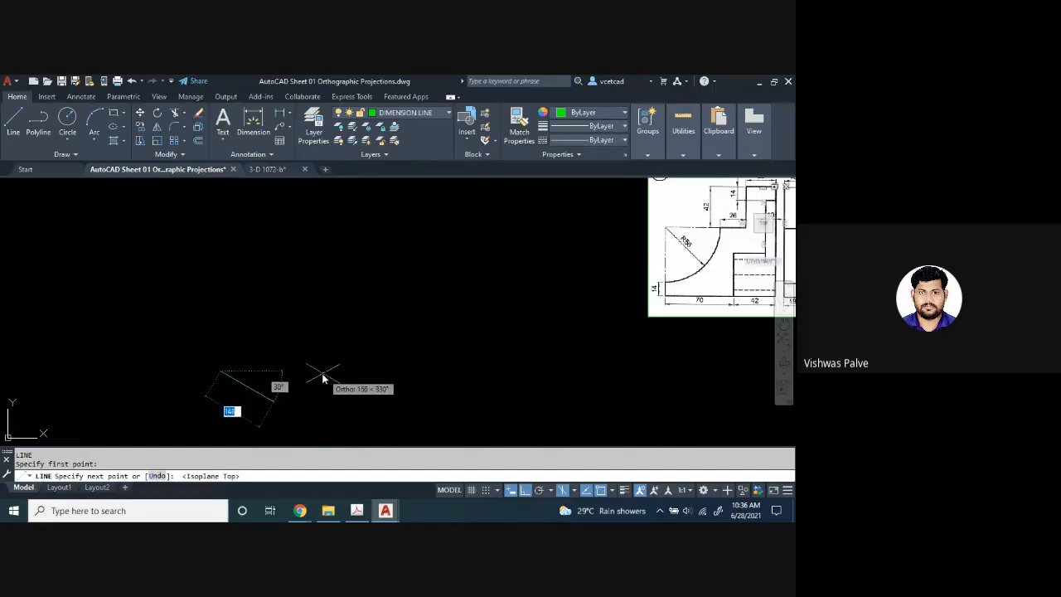
key(F5)
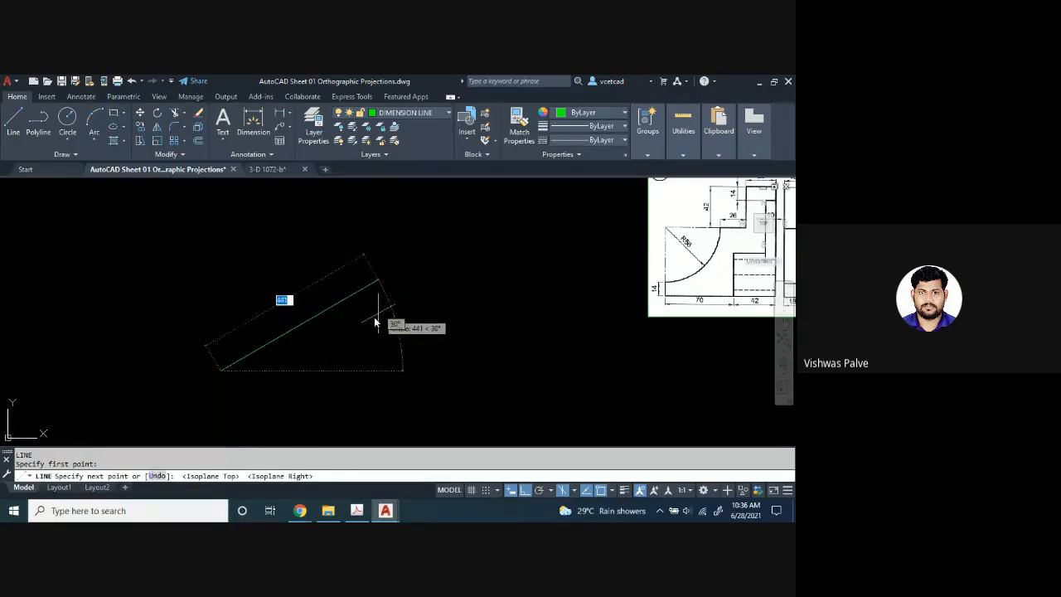
middle_drag(368, 320, 532, 343)
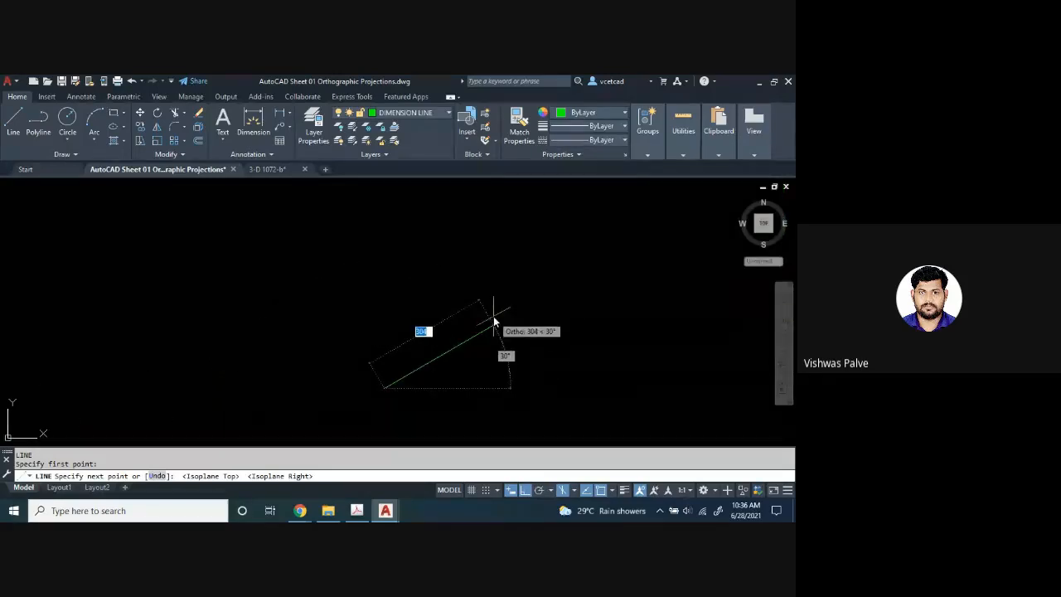
key(Escape)
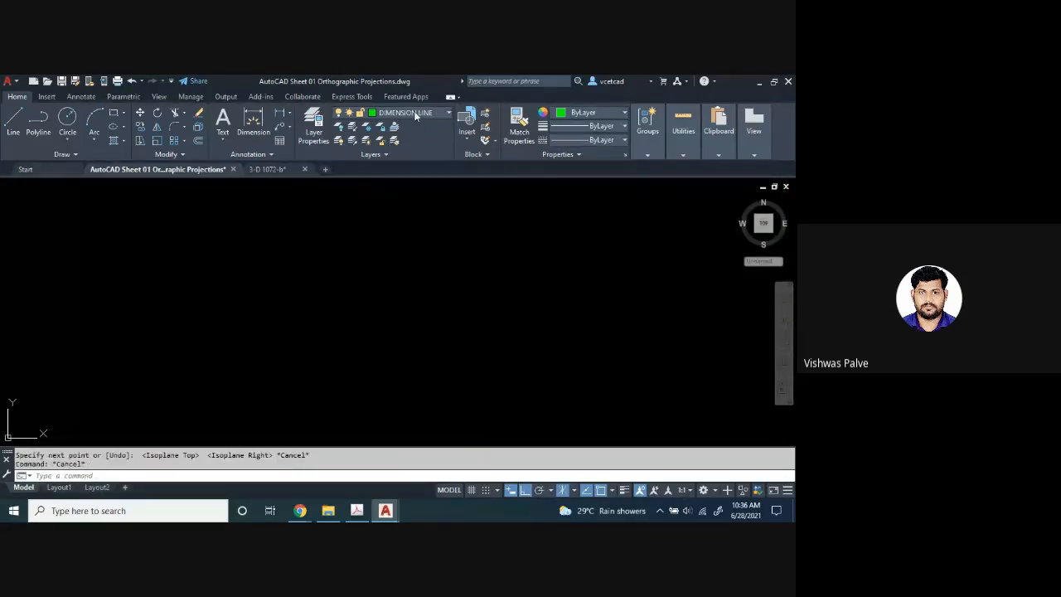
- Make OBJECT LINE the current layer
click(416, 116)
click(373, 201)
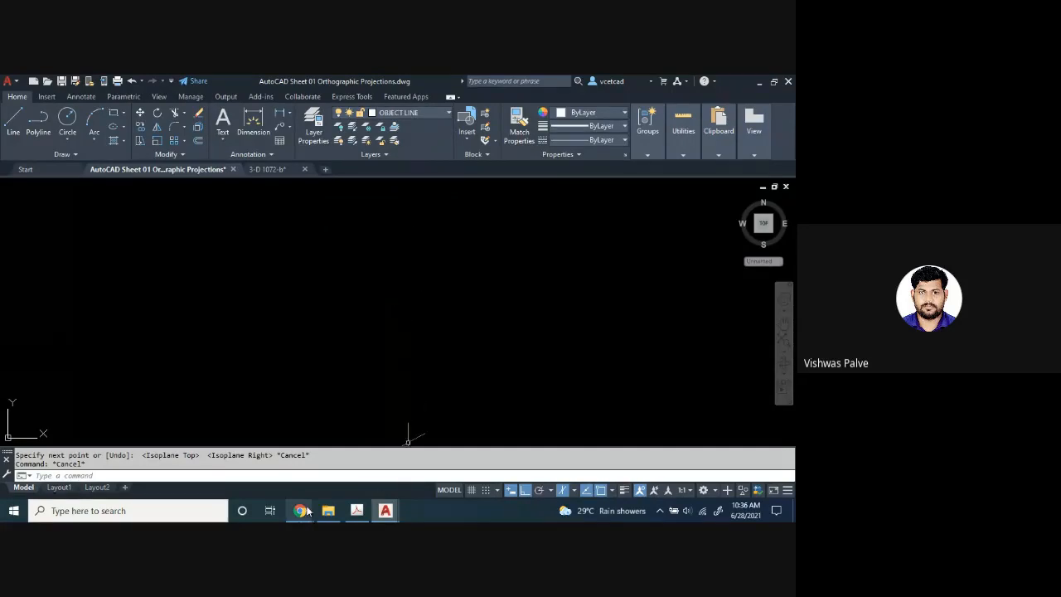
- Switch to the Google Meet call, mute and unmute the microphone, and return to the AutoCAD Sheet 01 Orthographic Projections drawing
mouse_move(302, 512)
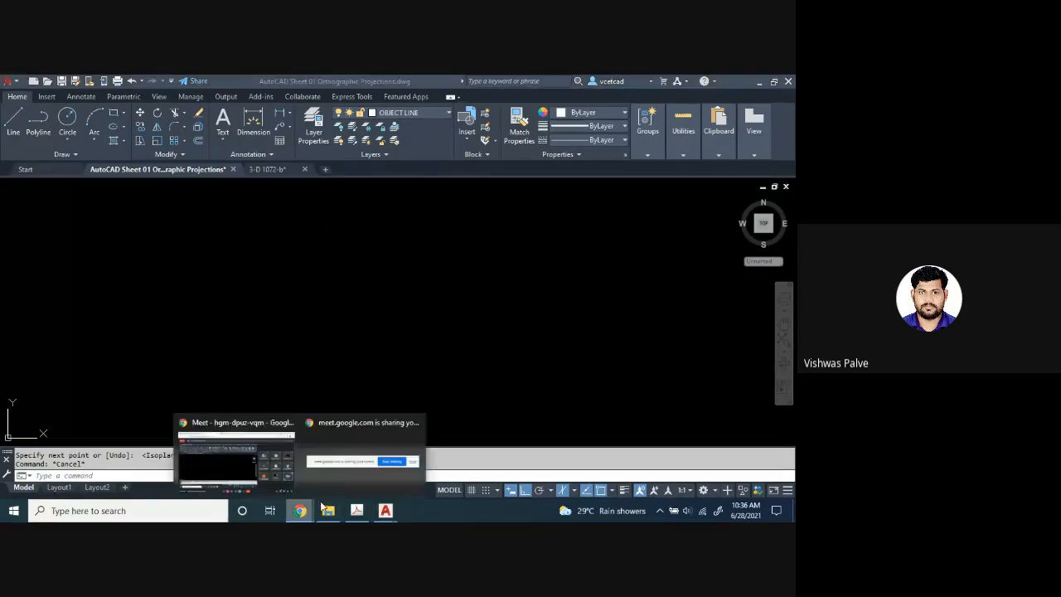
click(257, 461)
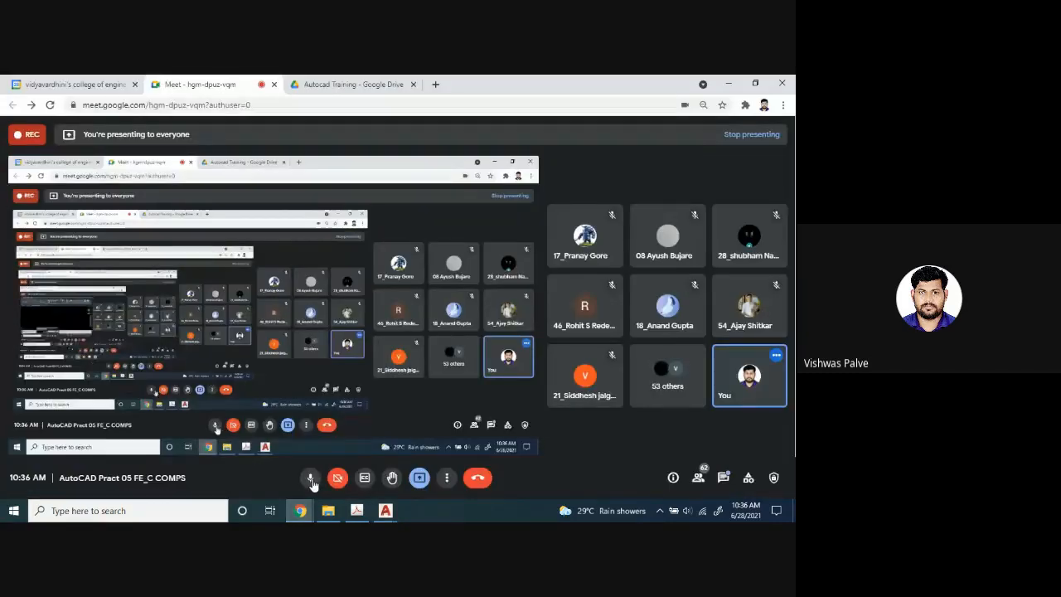
click(310, 478)
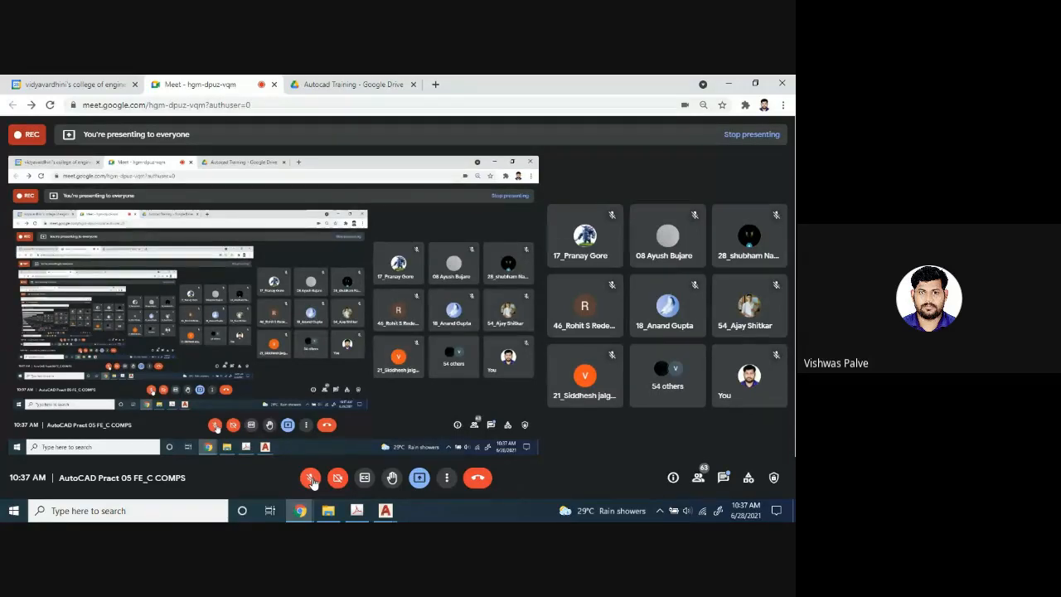
click(311, 479)
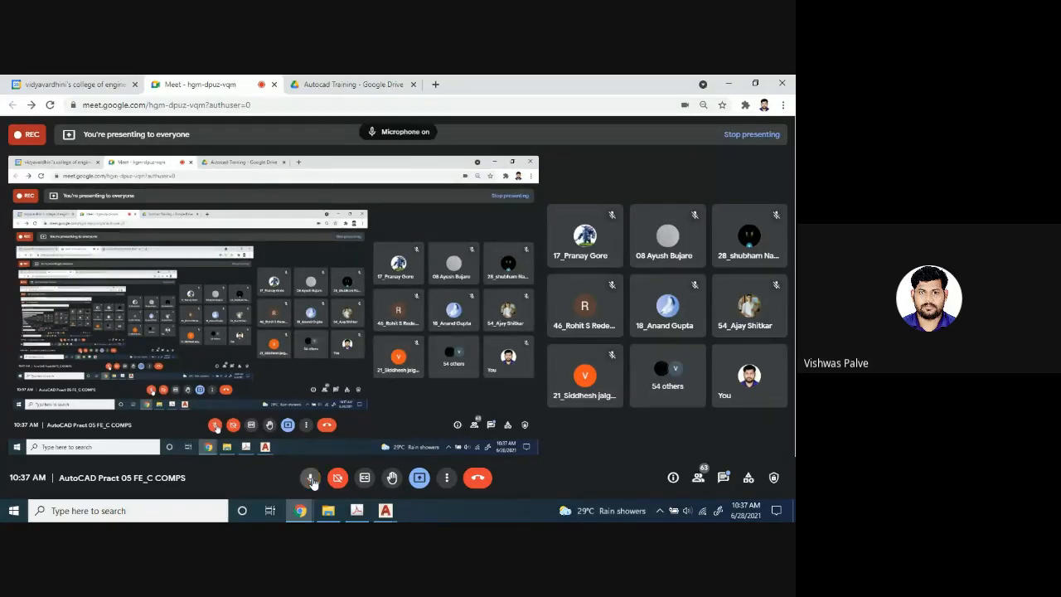
mouse_move(387, 511)
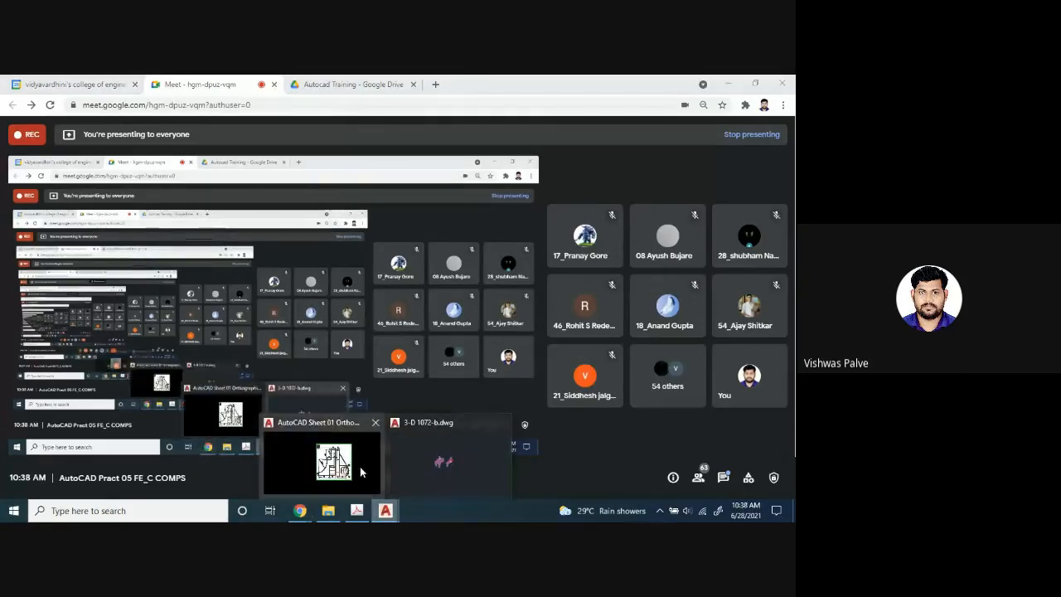
click(308, 427)
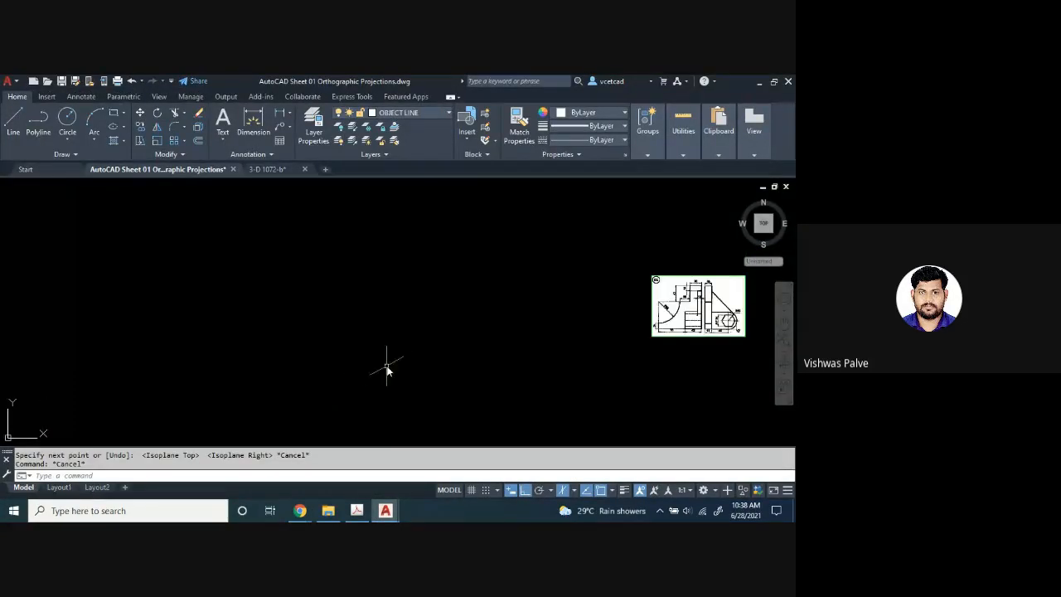
- Cycle repeatedly through the left, top and right isoplanes, and finish on the left isoplane
key(Escape)
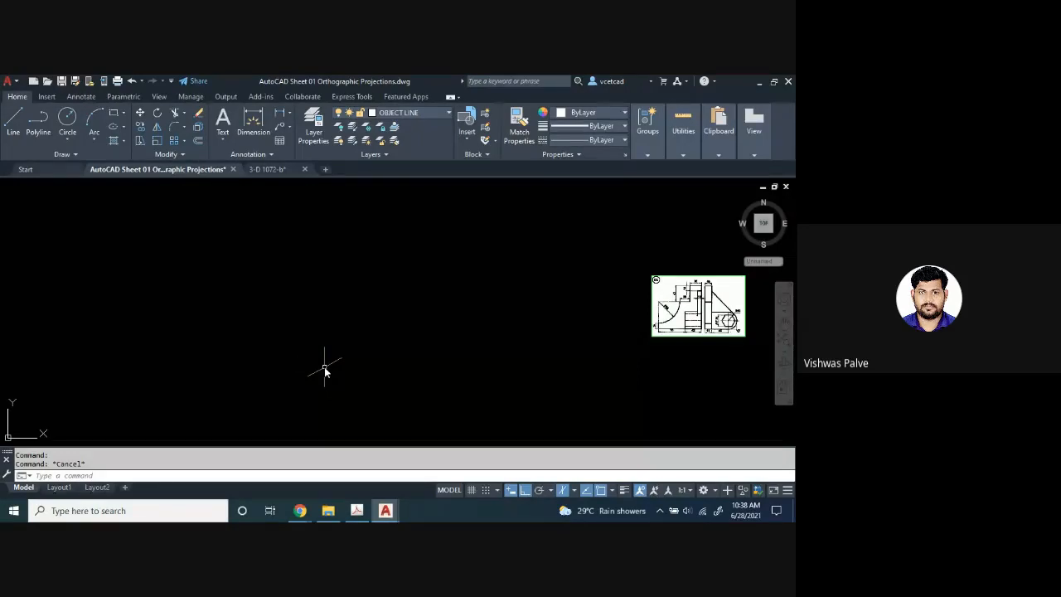
key(F5)
key(F5)
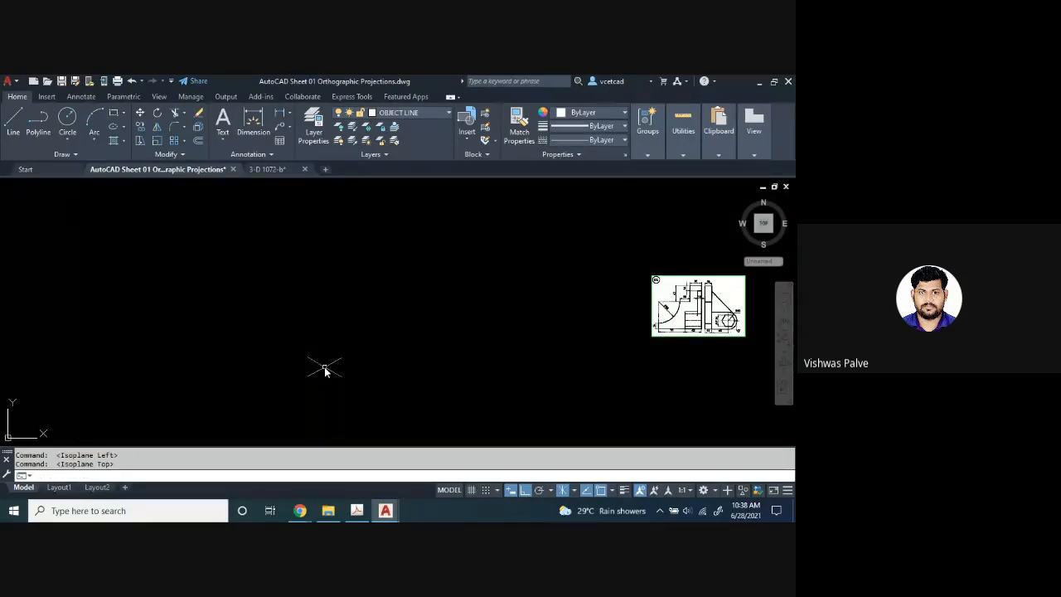
key(F5)
key(F5)
key(F5)
key(F5)
key(F5)
key(F5)
key(F5)
key(F5)
key(F5)
key(F5)
key(F5)
key(F5)
key(F5)
key(F5)
key(F5)
key(F5)
key(F5)
key(F5)
key(F5)
key(F5)
key(F5)
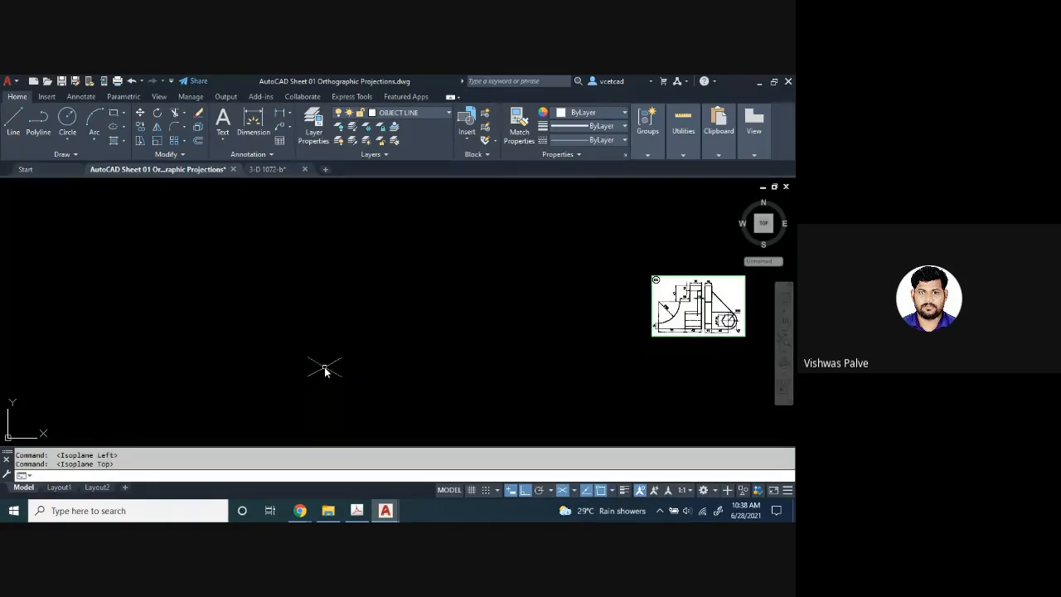
key(F5)
key(F5)
key(F5)
key(F5)
key(F5)
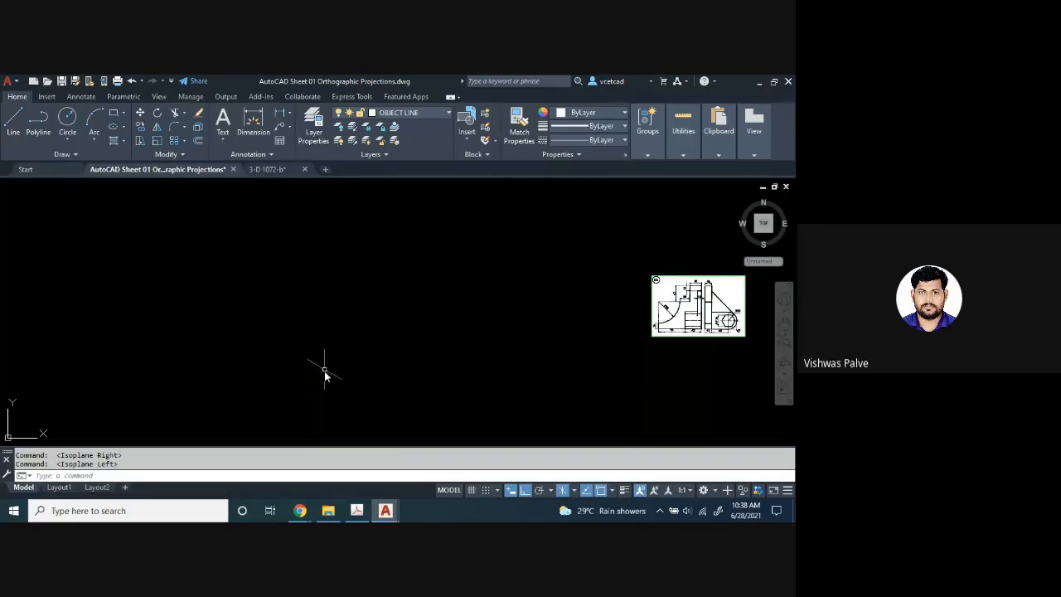
- Draw a vertical line 100 units upward in the empty area beside the reference figure, as the left-plane face's first edge
key(l)
key(Return)
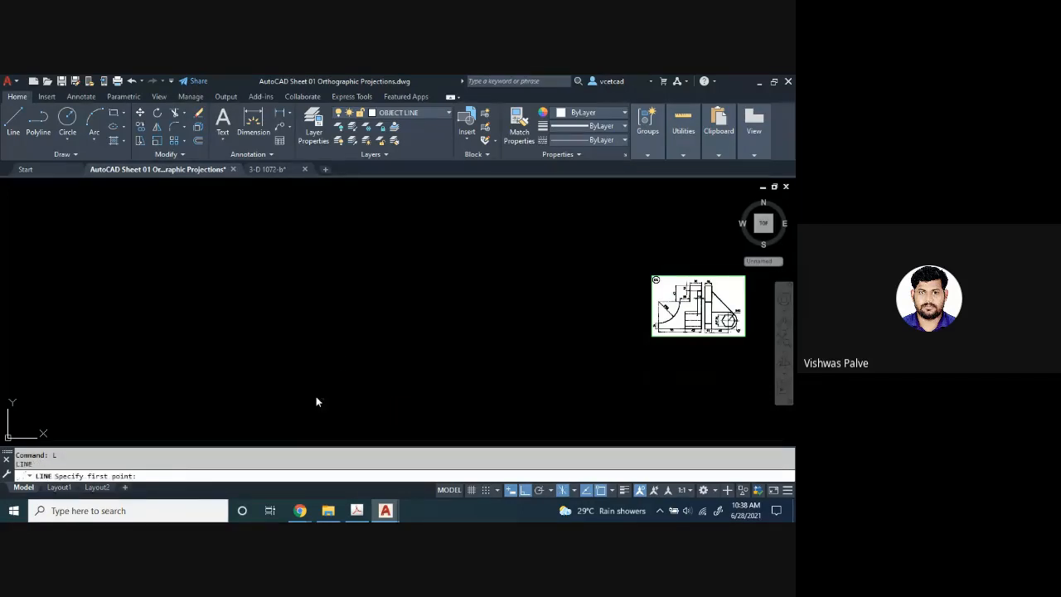
click(316, 396)
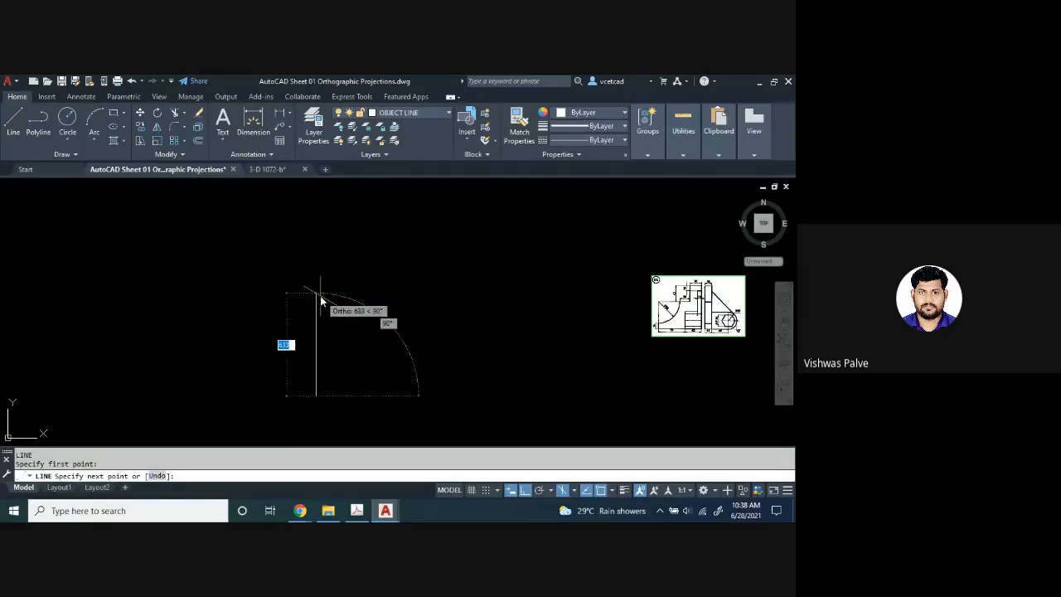
text(100)
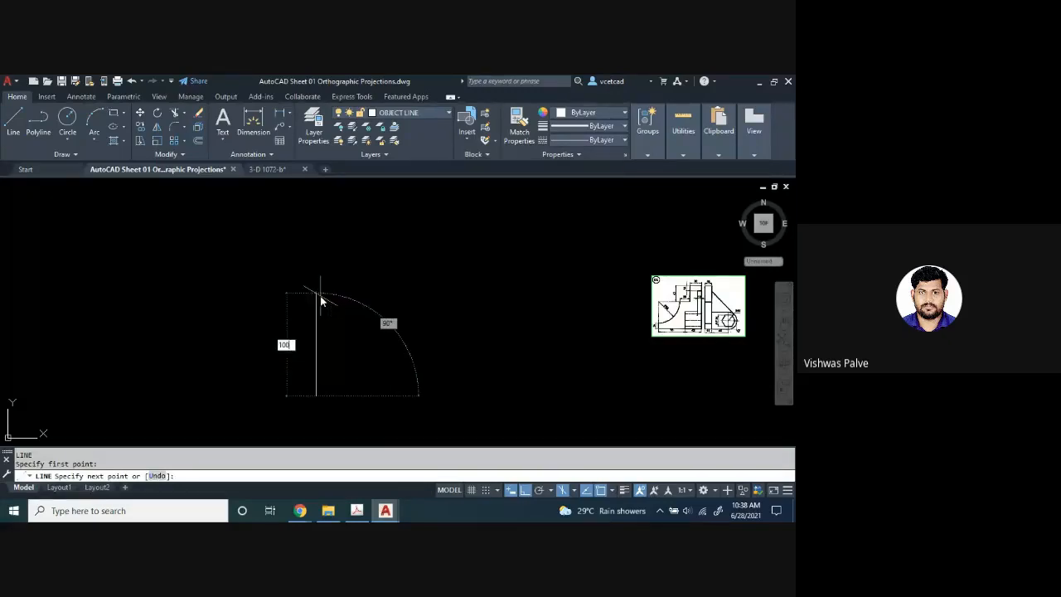
key(Return)
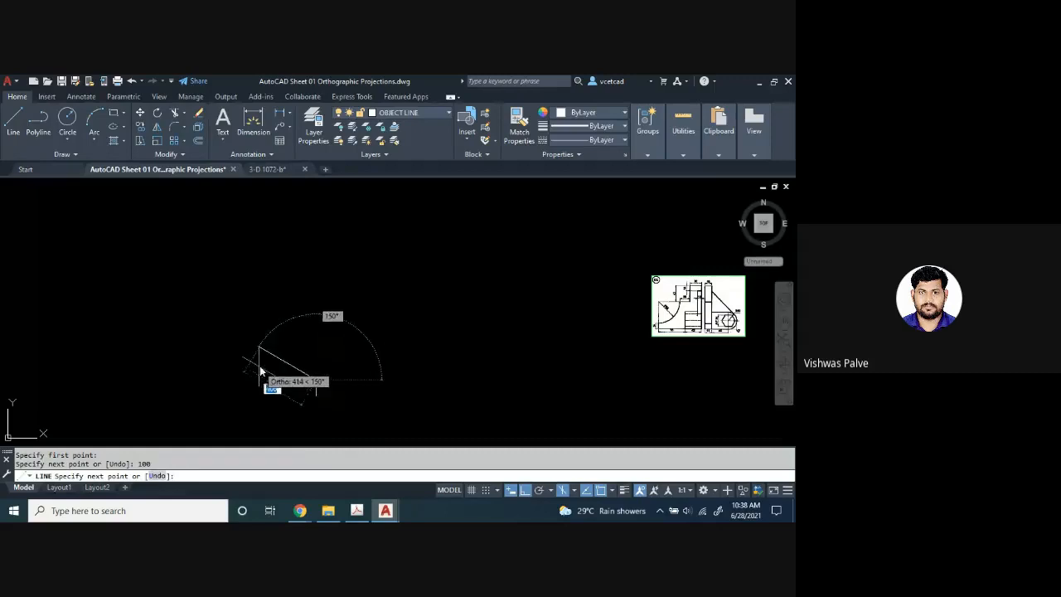
- Complete the left-plane isometric square with 100-unit edges at 150° and straight down, and a closing edge back to the starting corner
scroll(278, 391, up, 1)
middle_drag(278, 391, 356, 320)
scroll(360, 319, up, 3)
middle_drag(516, 284, 304, 284)
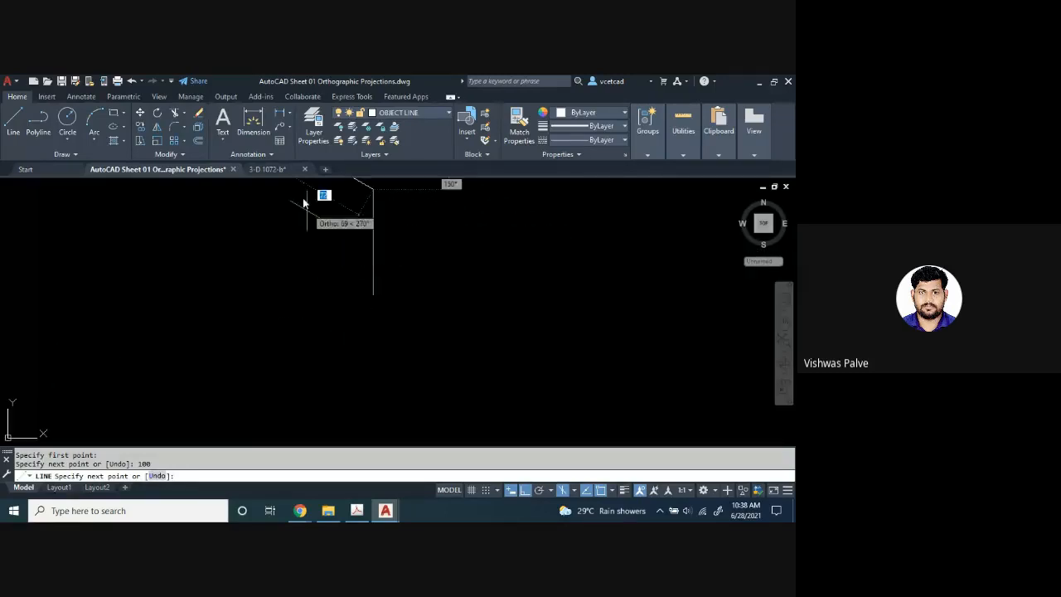
scroll(308, 259, down, 2)
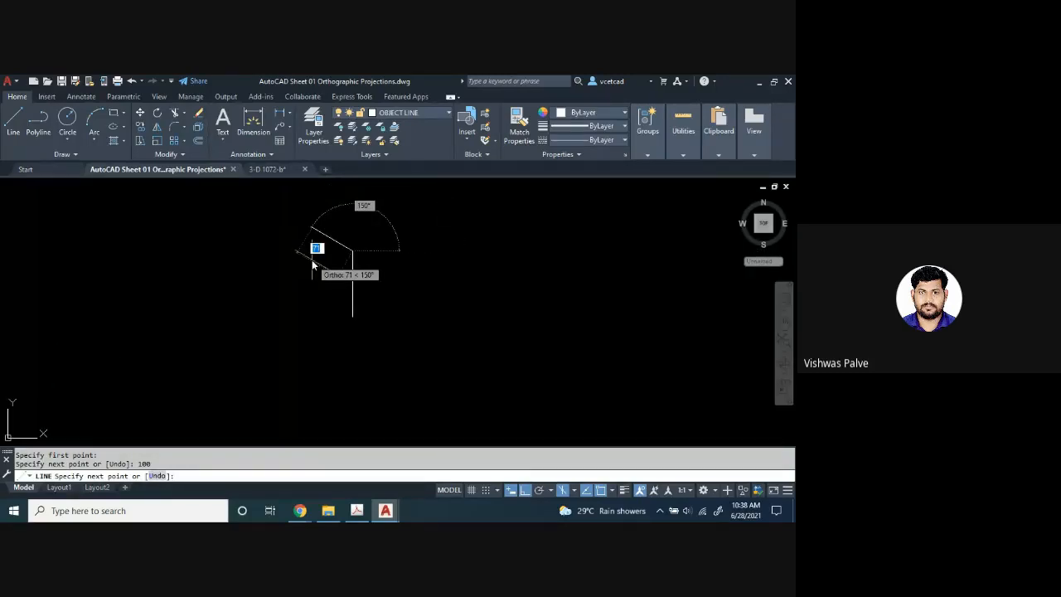
text(100)
key(Return)
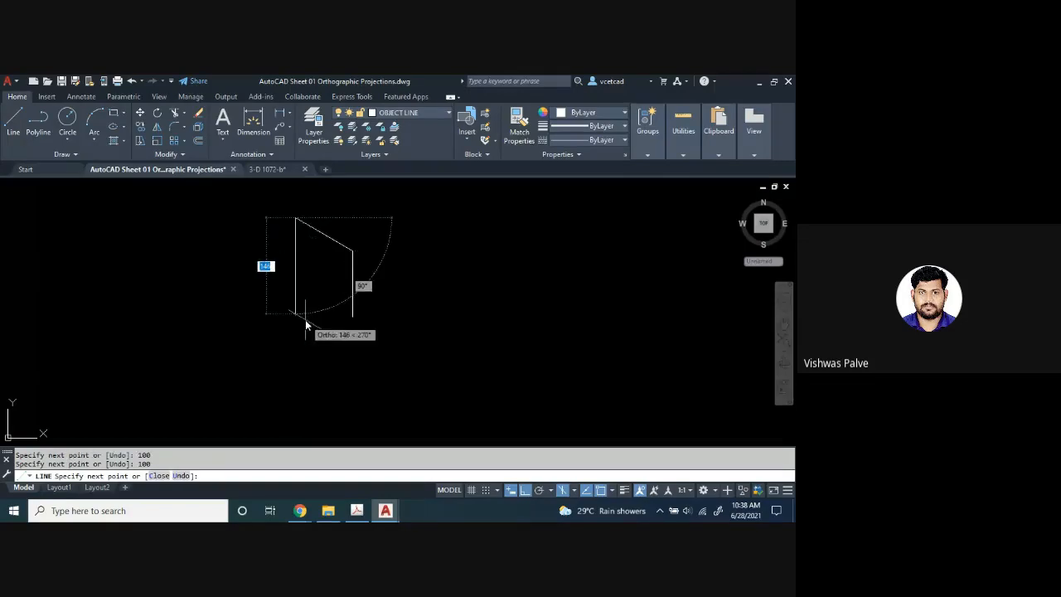
text(100)
key(Return)
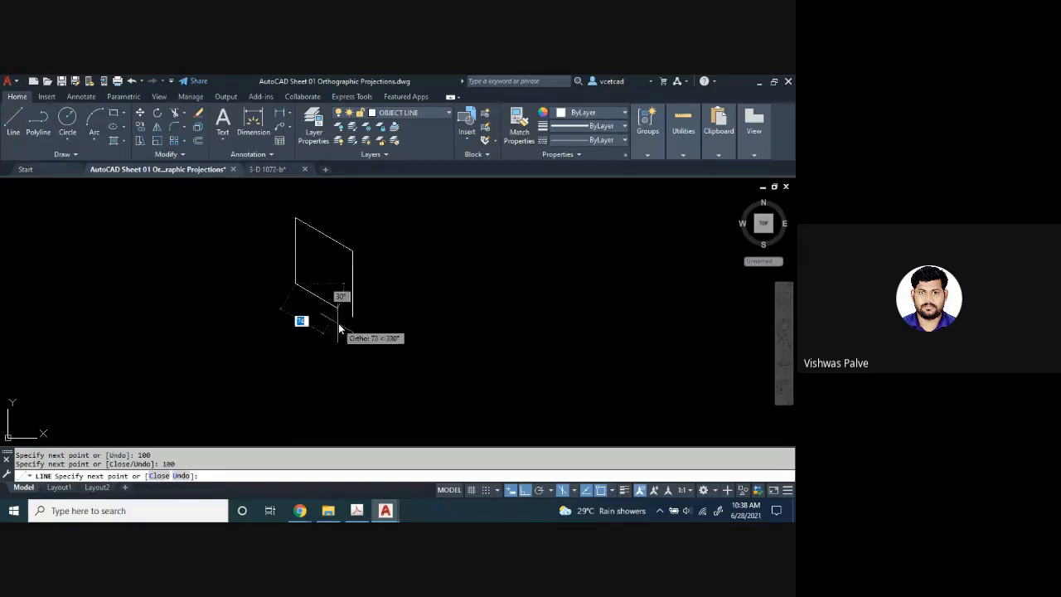
click(353, 318)
key(Escape)
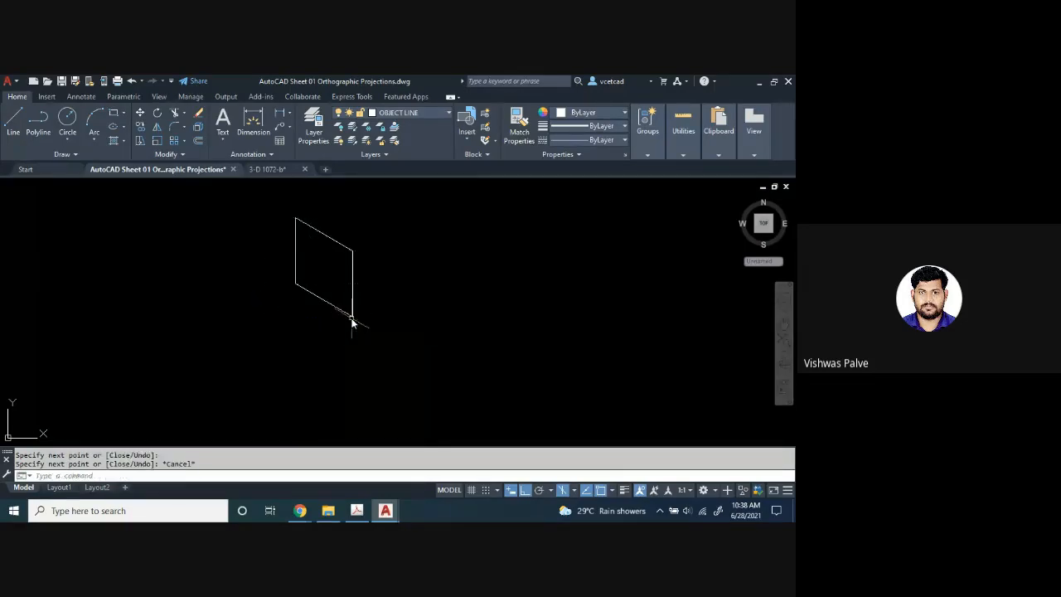
- Draw a 100-unit line at 30° in the right isoplane from the left-plane face's lowest corner, as the right-plane face's bottom edge
middle_drag(376, 308, 357, 340)
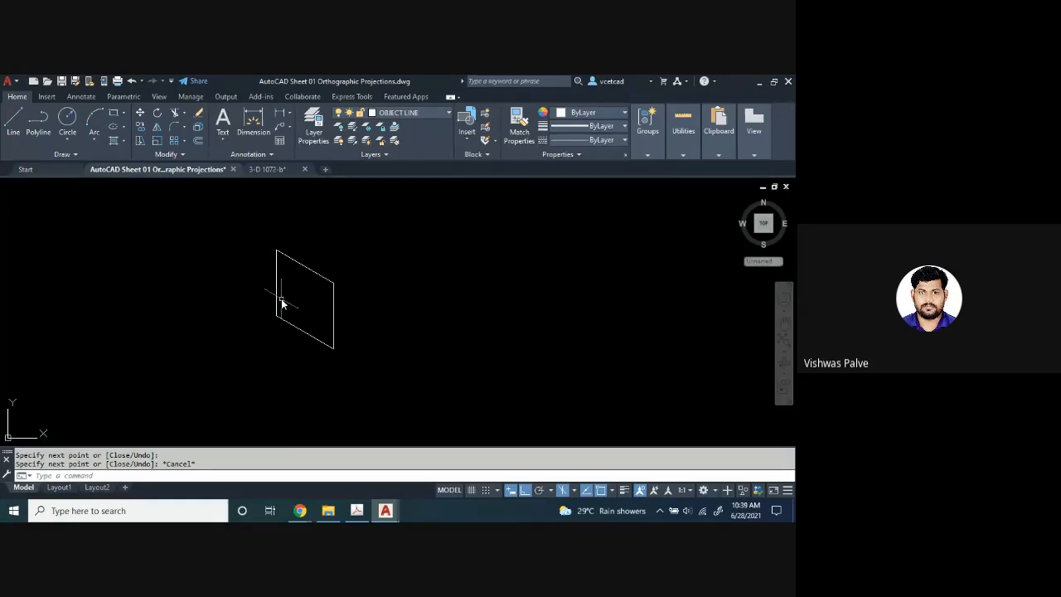
text(L)
key(Return)
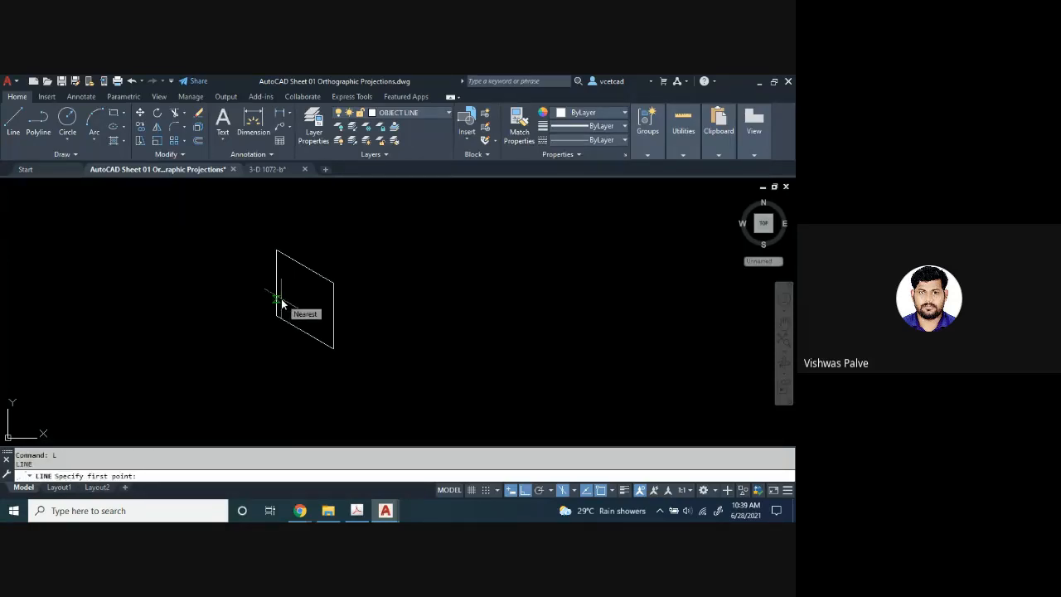
click(333, 347)
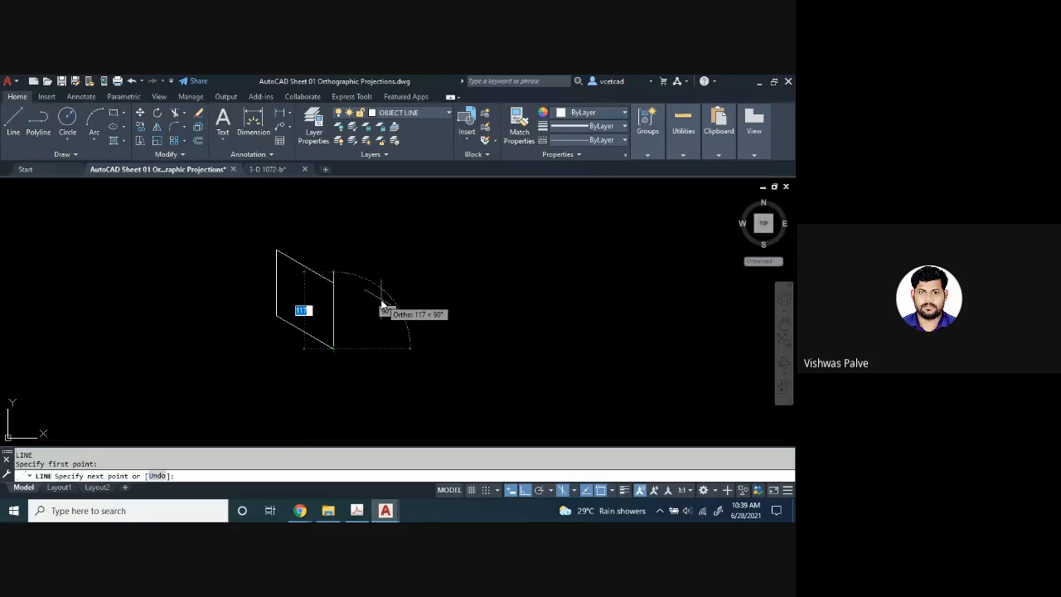
key(F5)
key(F5)
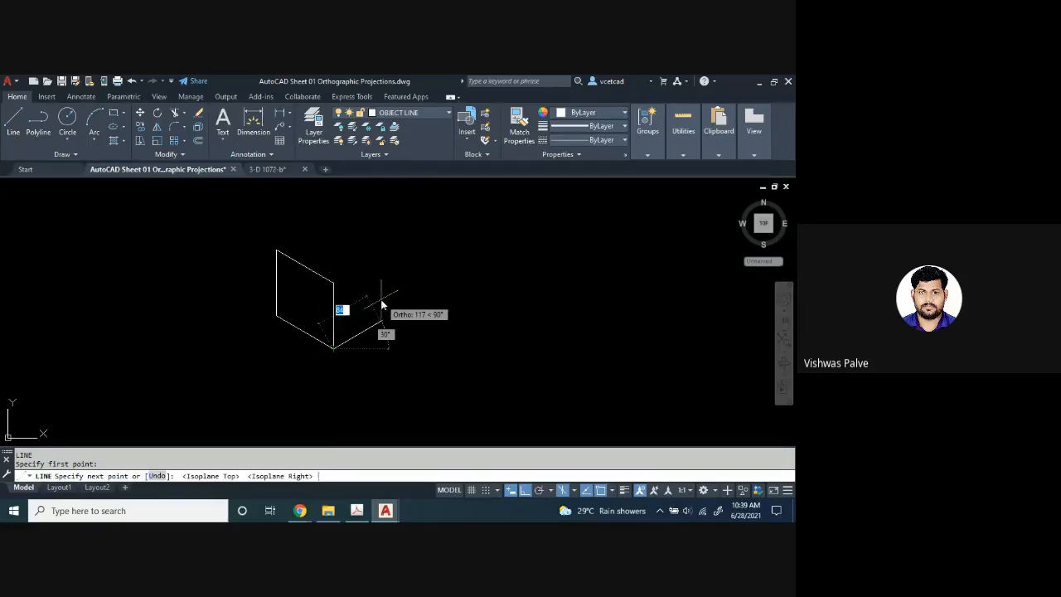
text(100)
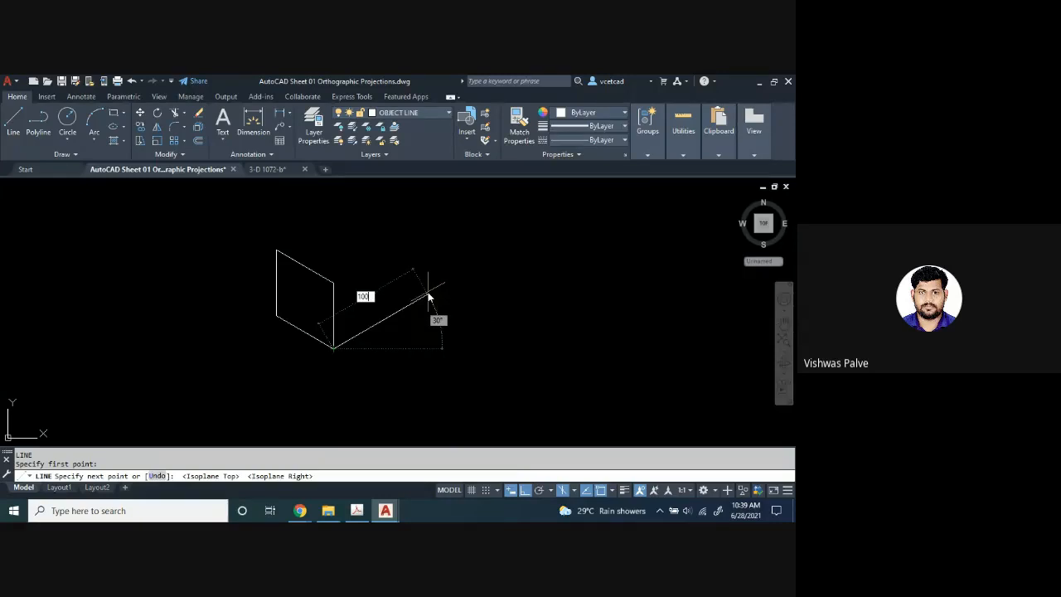
key(Return)
- Complete the right-plane face with a 100-unit edge straight up and a 100-unit edge at 210° back to the shared vertical edge
text(1)
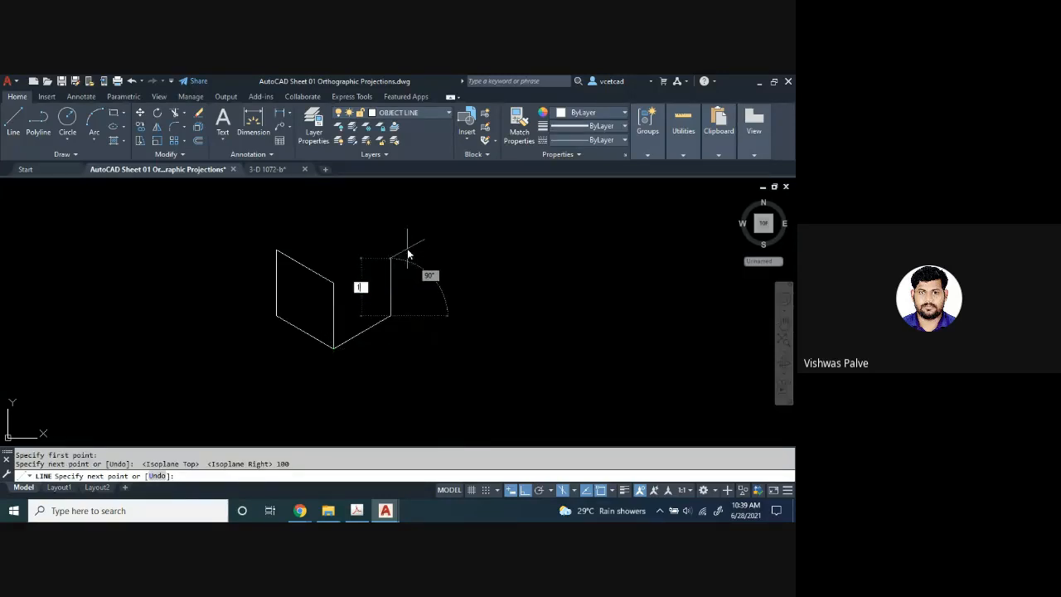
text(00)
key(Return)
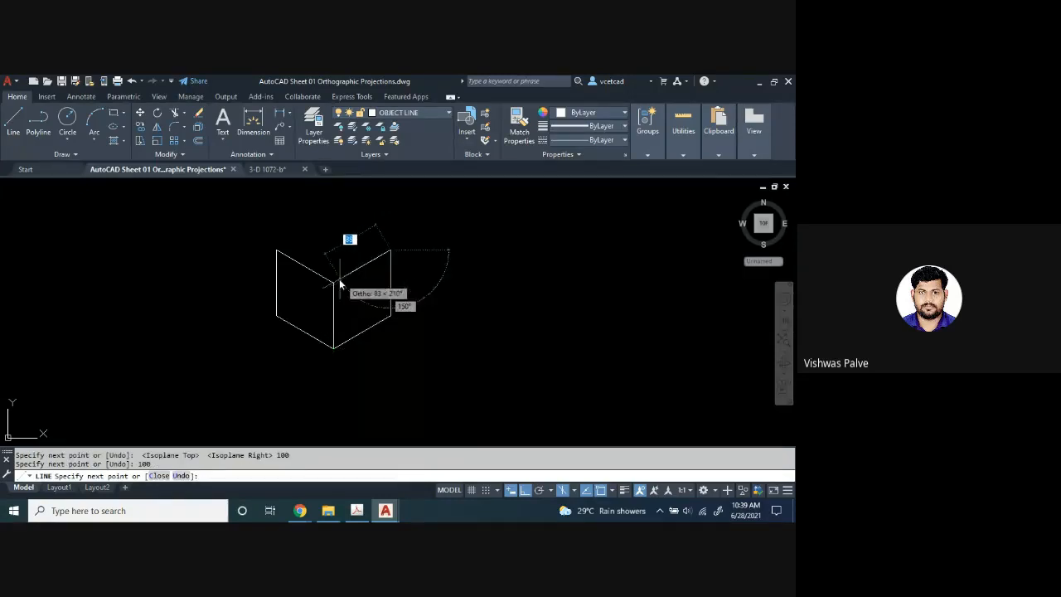
text(100)
key(Return)
key(Escape)
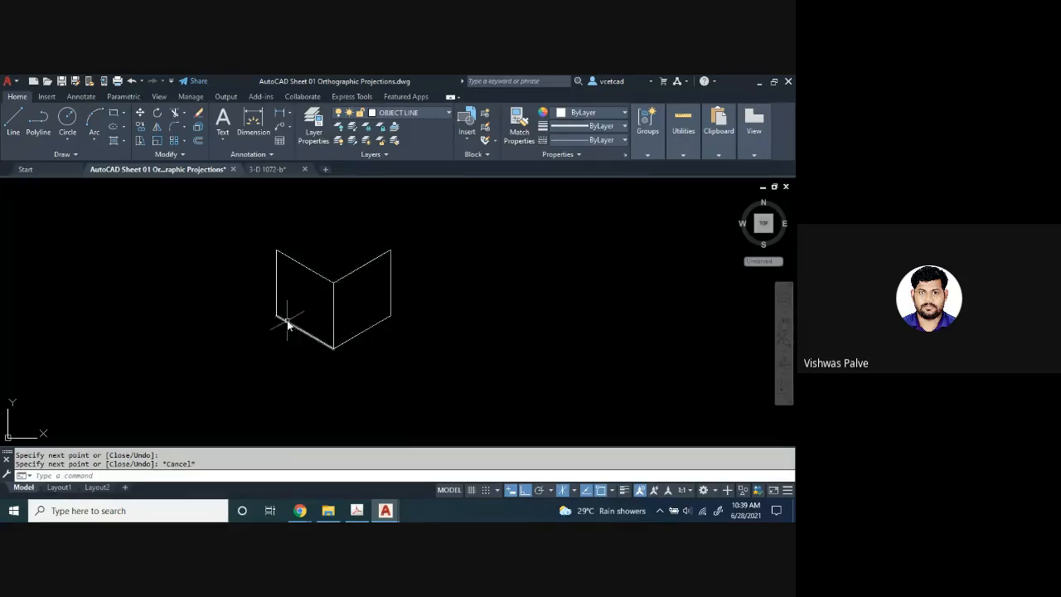
- Highlight the three edges meeting at the lowest corner of the two faces to examine the isometric axes
scroll(333, 346, up, 4)
click(353, 353)
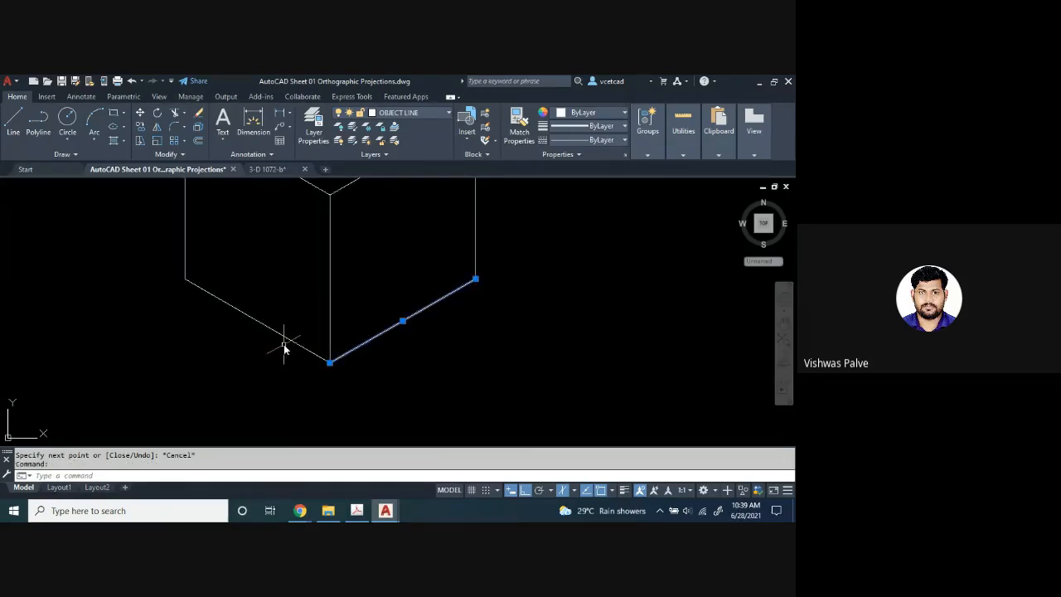
click(282, 335)
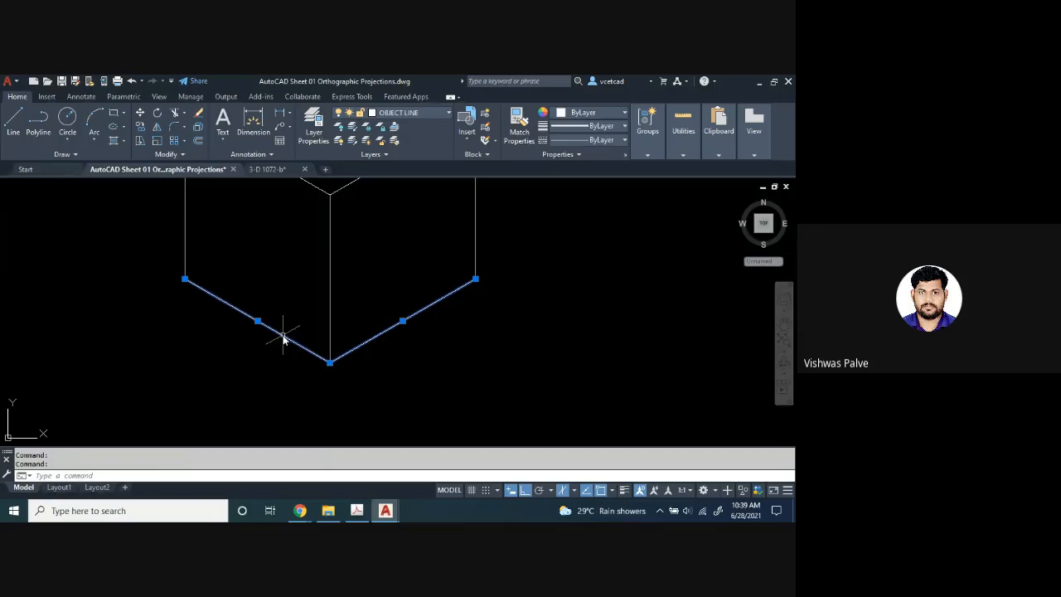
click(331, 286)
scroll(369, 299, down, 2)
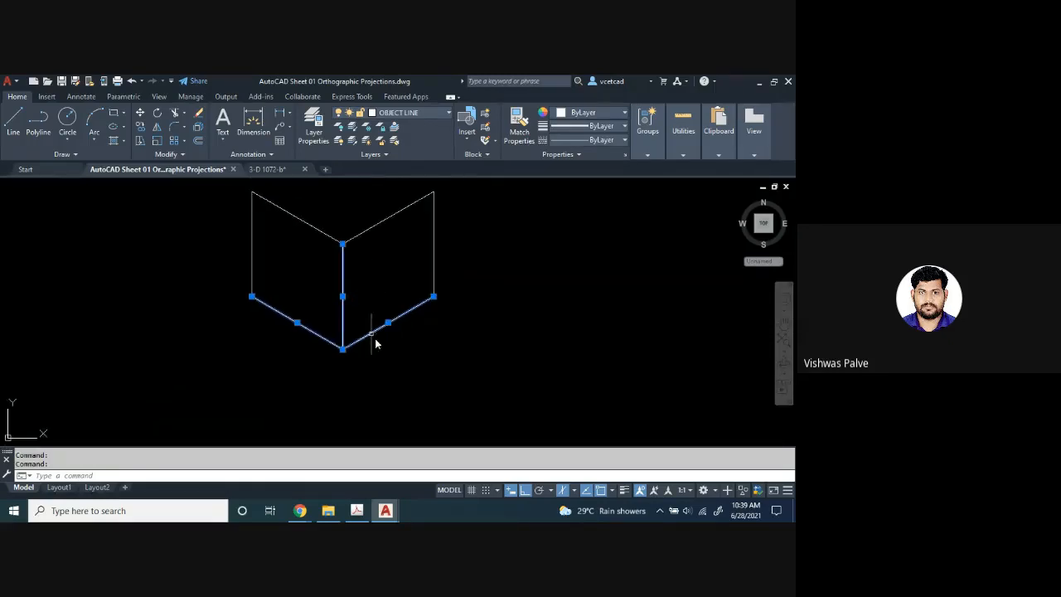
middle_drag(384, 296, 372, 335)
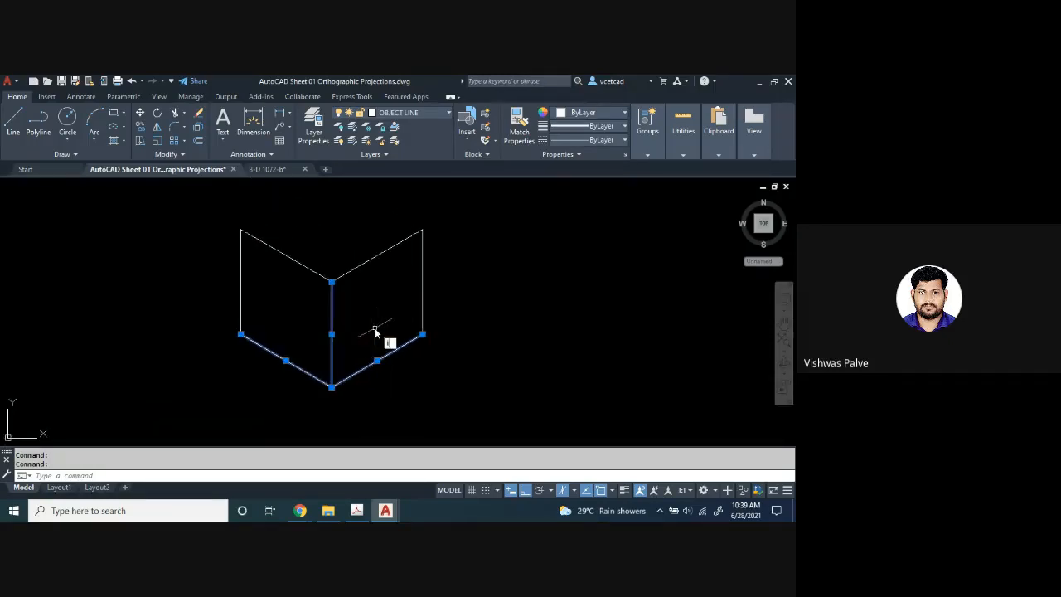
- Close the cube's top face in the top isoplane with a 100-unit line at 30° from the left face's outer upper corner and an edge to the right face's outer upper corner
text(L)
key(Return)
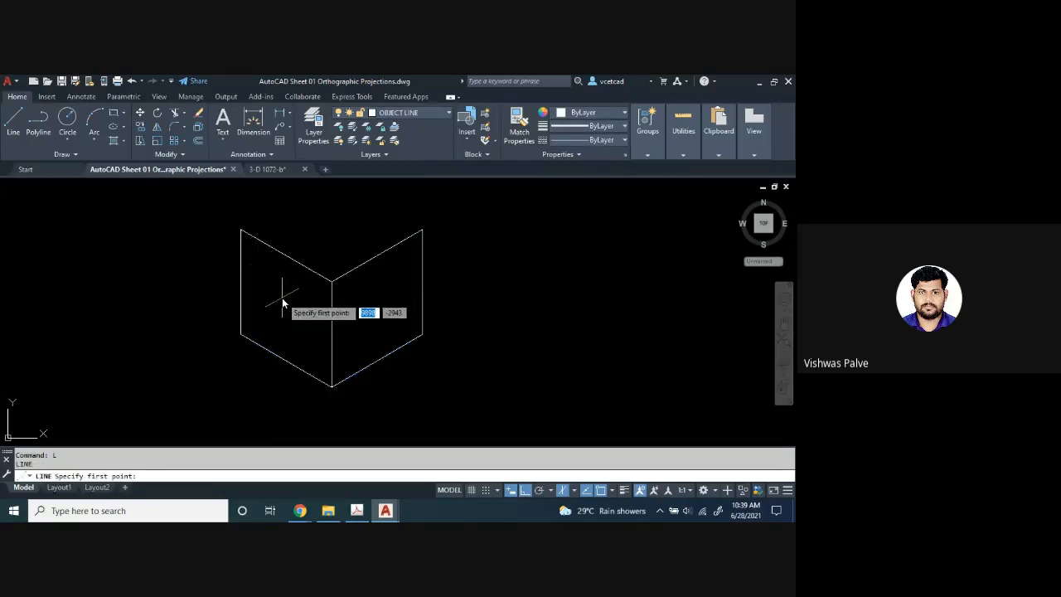
key(F5)
key(F5)
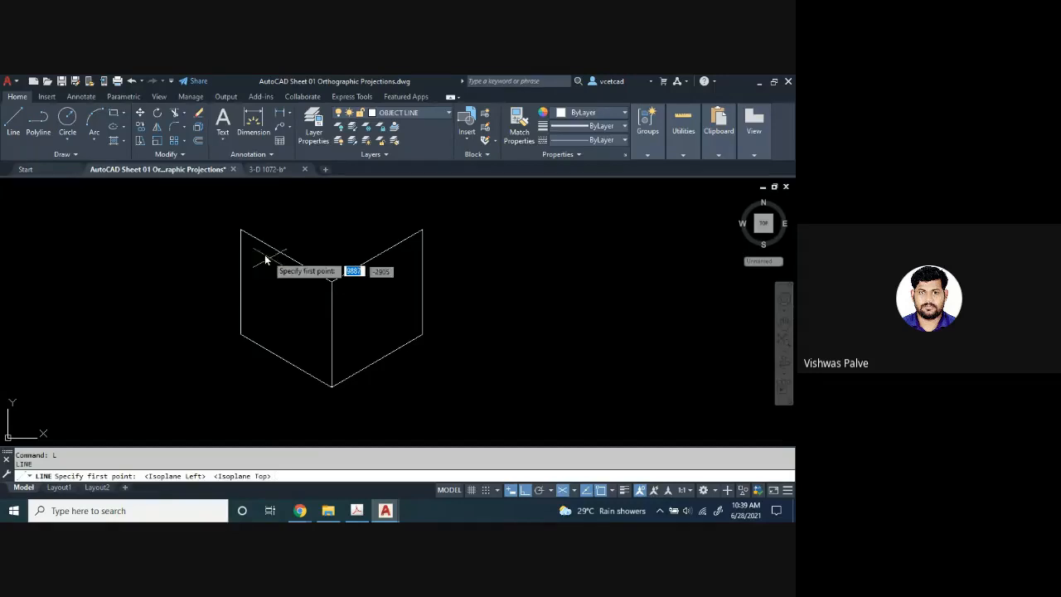
click(242, 238)
middle_drag(369, 197, 327, 264)
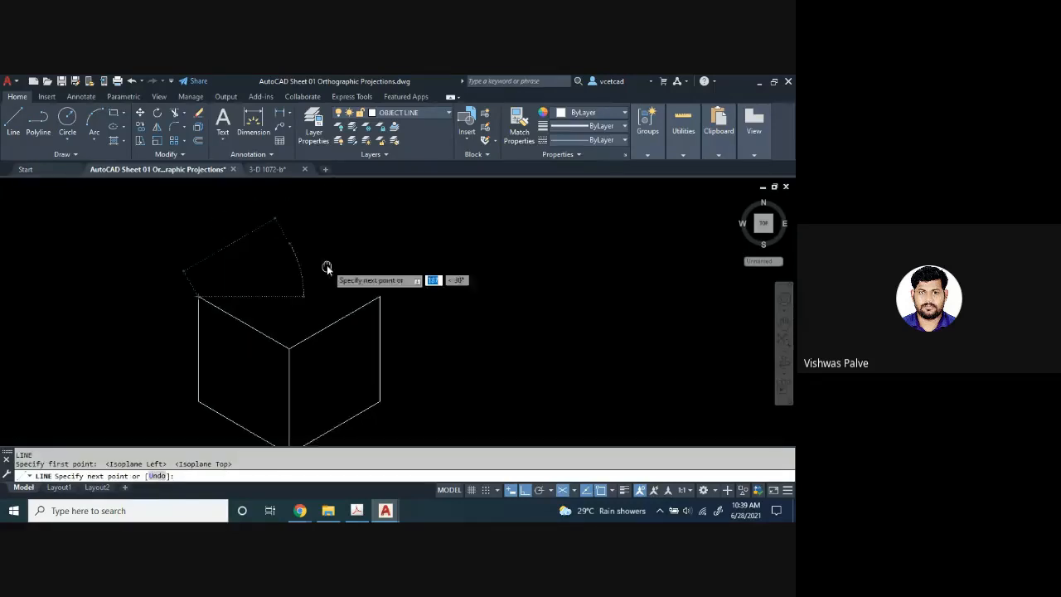
key(BackSpace)
text(100)
key(Return)
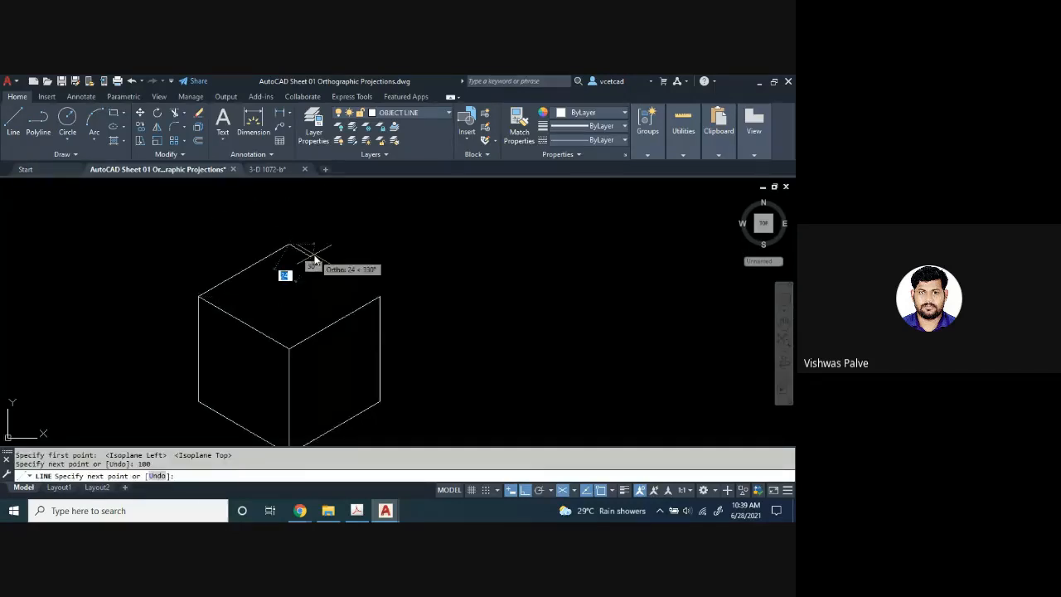
click(379, 297)
key(Escape)
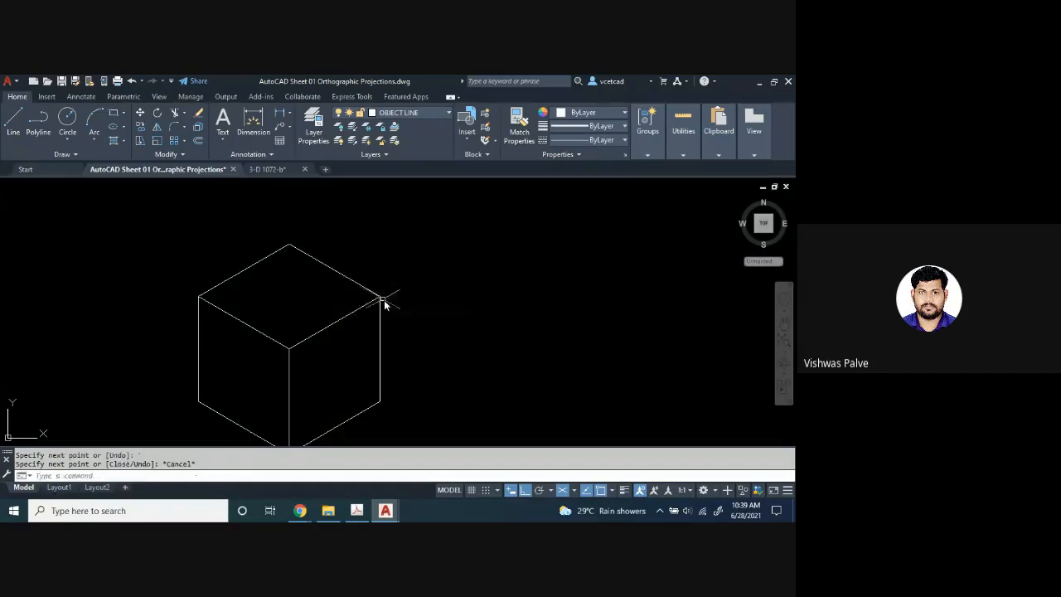
- Review the isometric snap type in the drafting settings and cycle through the isoplanes, finishing on the top isoplane
scroll(384, 300, down, 2)
middle_drag(384, 341, 363, 315)
scroll(363, 315, down, 2)
scroll(349, 343, up, 2)
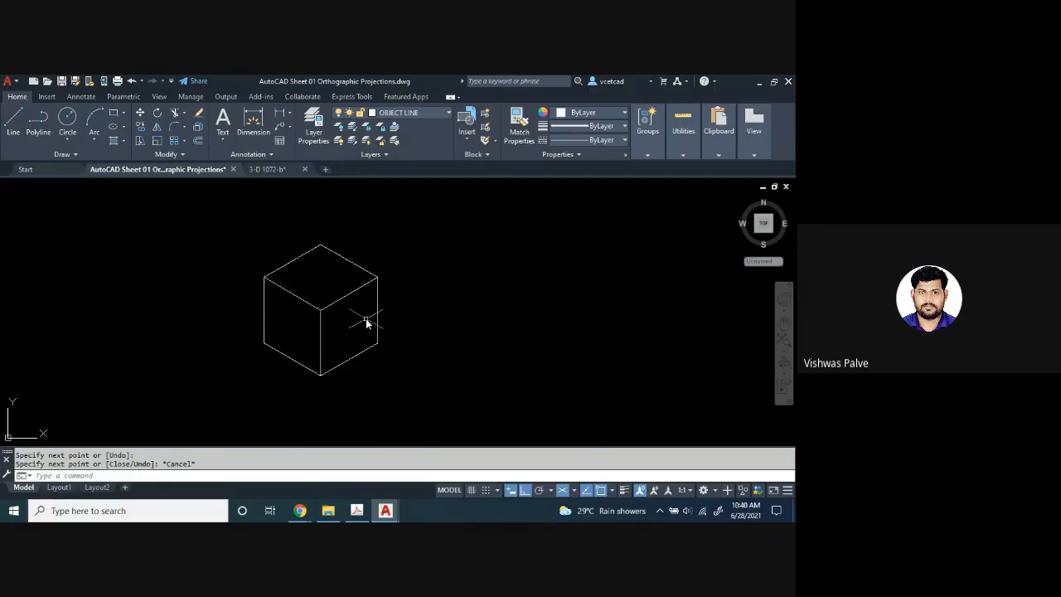
click(497, 490)
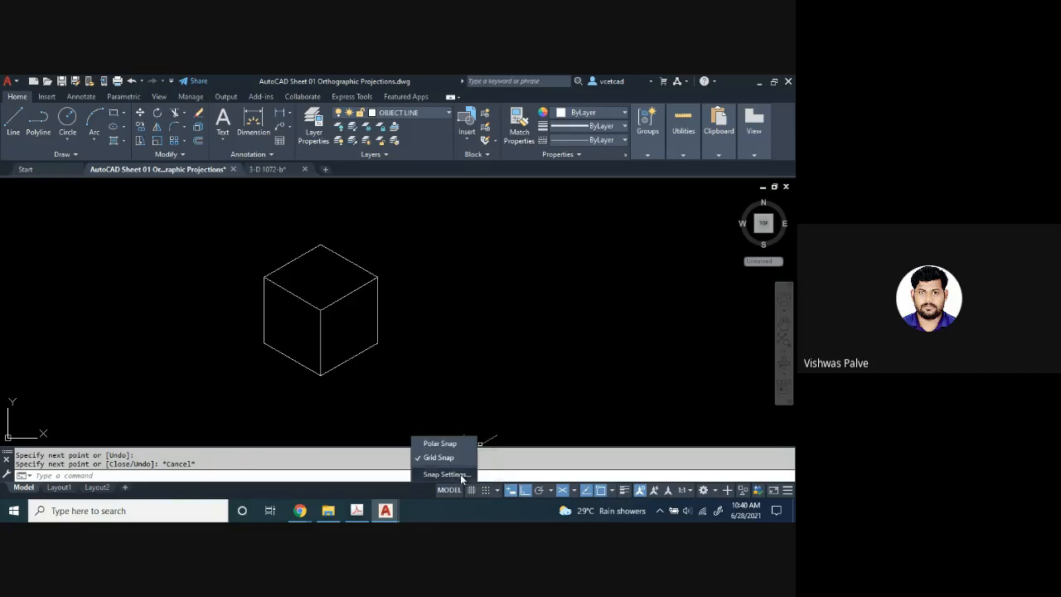
click(447, 474)
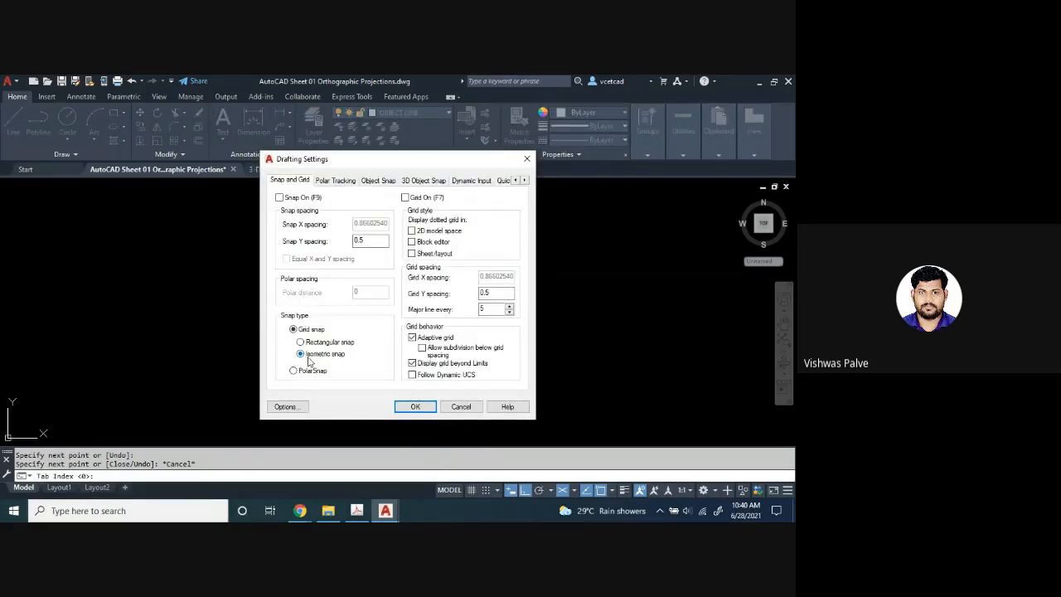
click(415, 406)
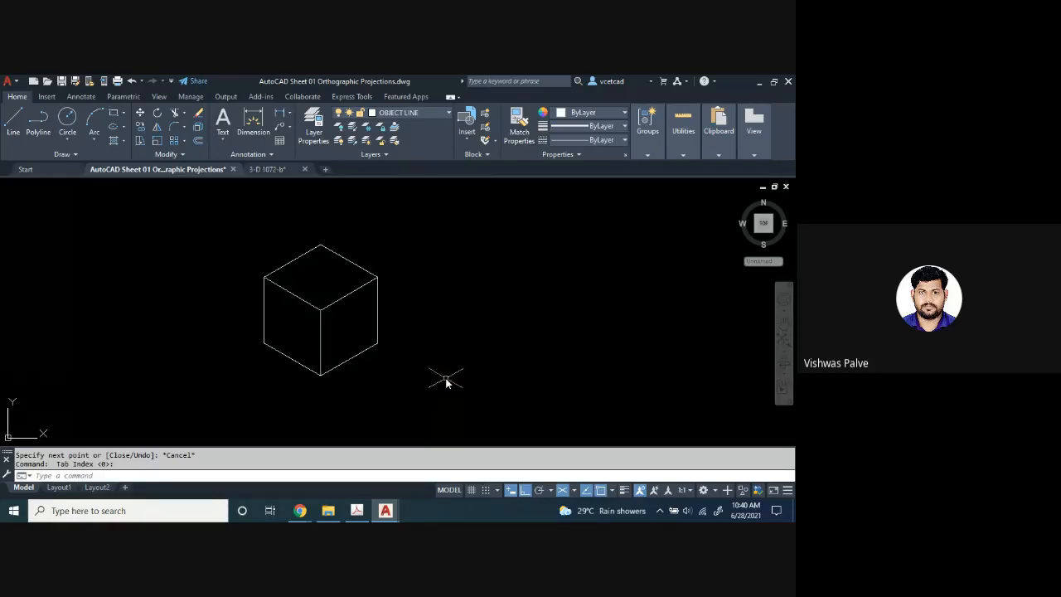
key(F5)
key(F5)
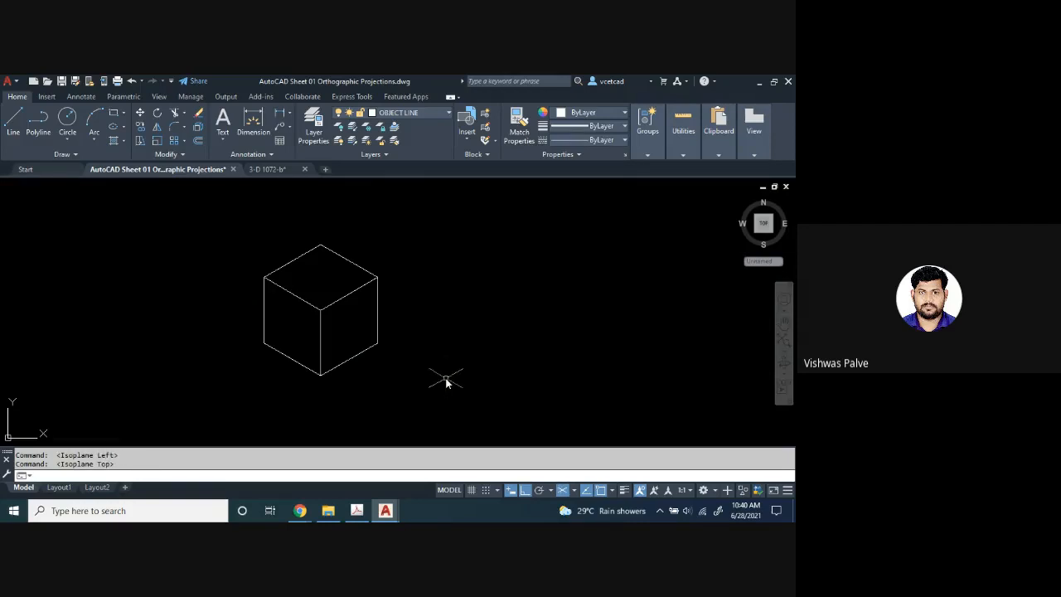
- Switch to the Google Meet call, mute and unmute the microphone, and return to the AutoCAD drawing with the cube
mouse_move(300, 510)
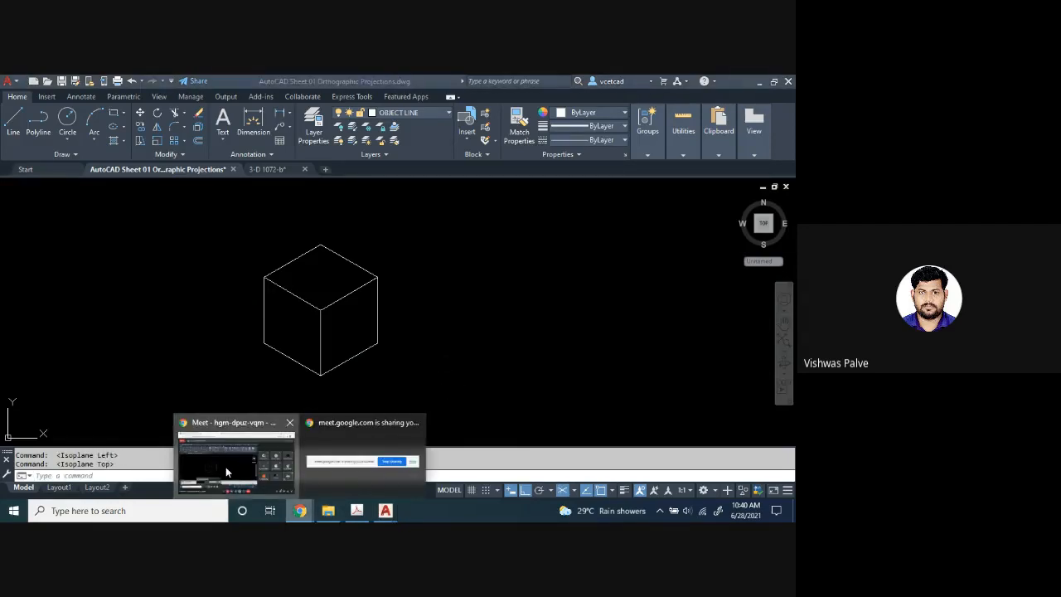
click(226, 471)
click(311, 481)
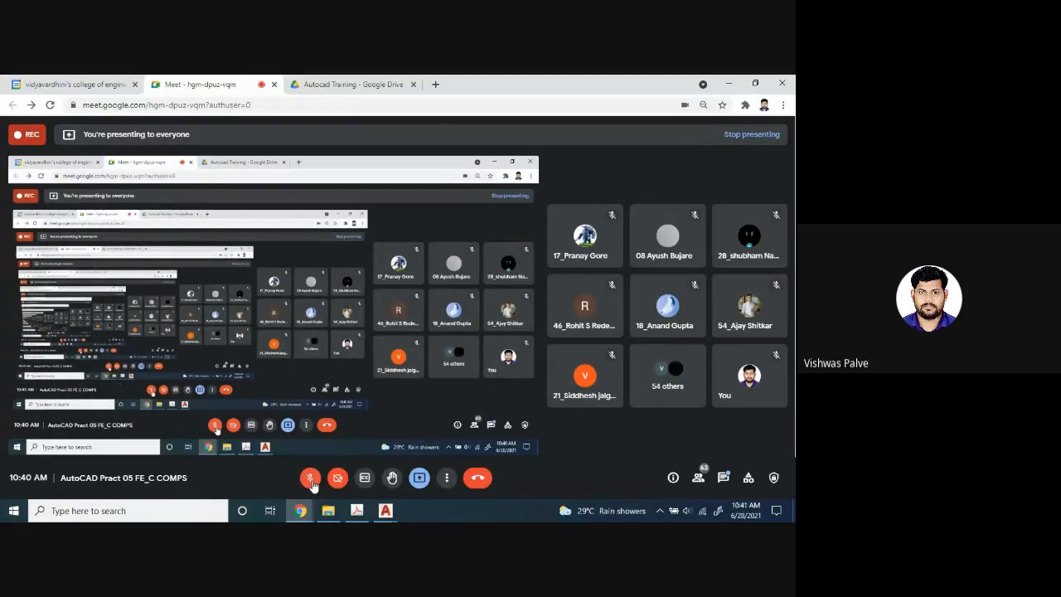
click(311, 480)
mouse_move(386, 510)
click(305, 461)
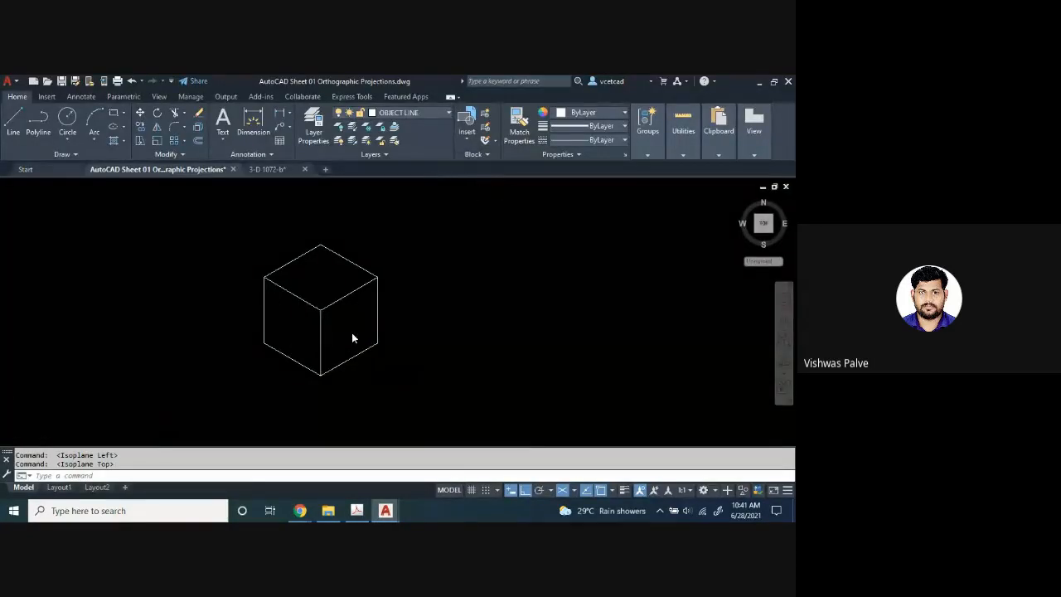
- Check the Google Meet call briefly and return to the AutoCAD orthographic projections drawing
scroll(351, 333, down, 2)
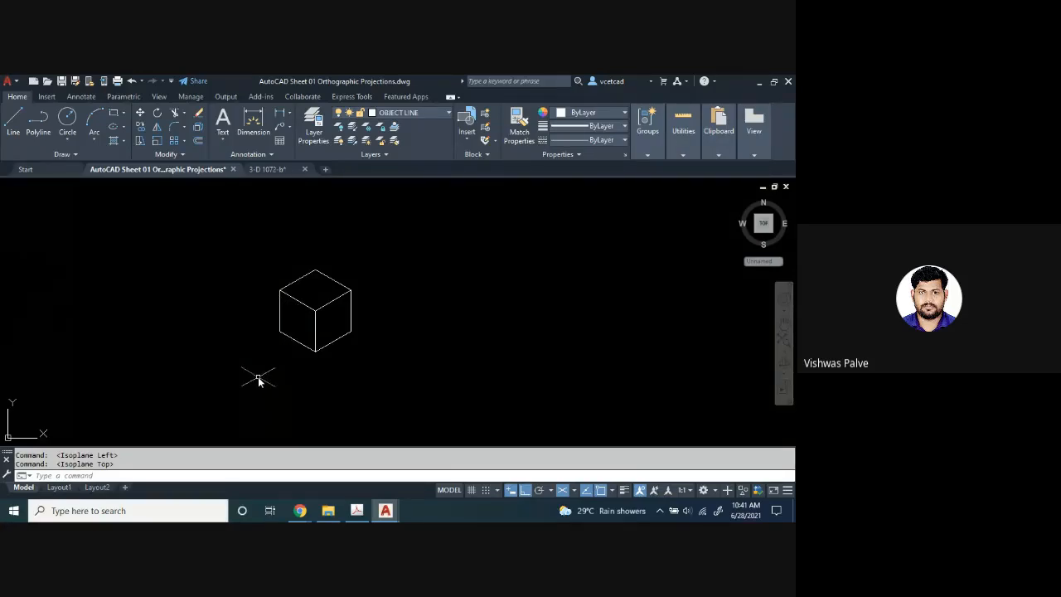
mouse_move(299, 510)
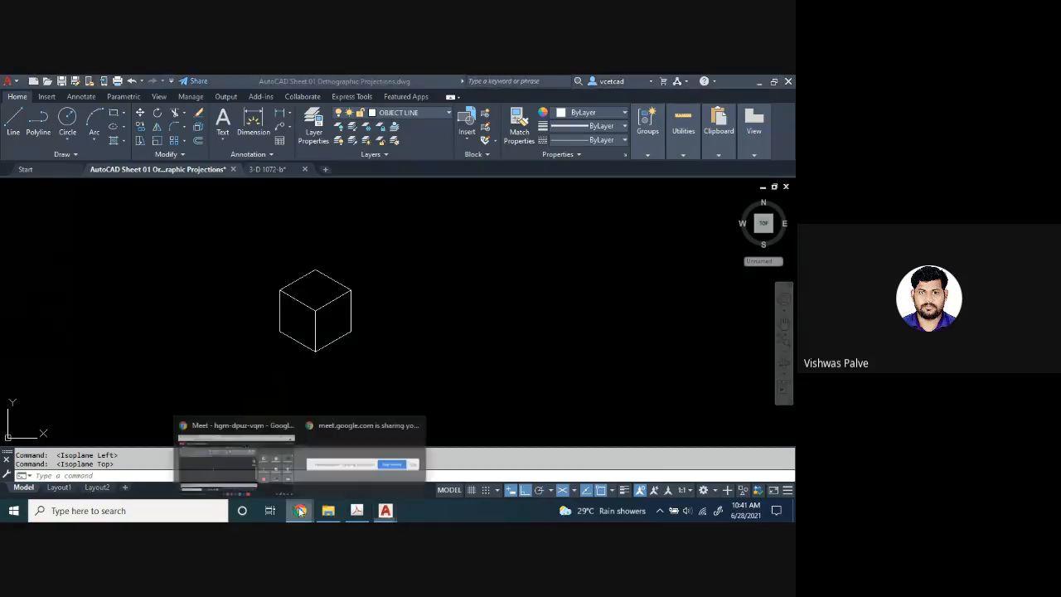
click(258, 465)
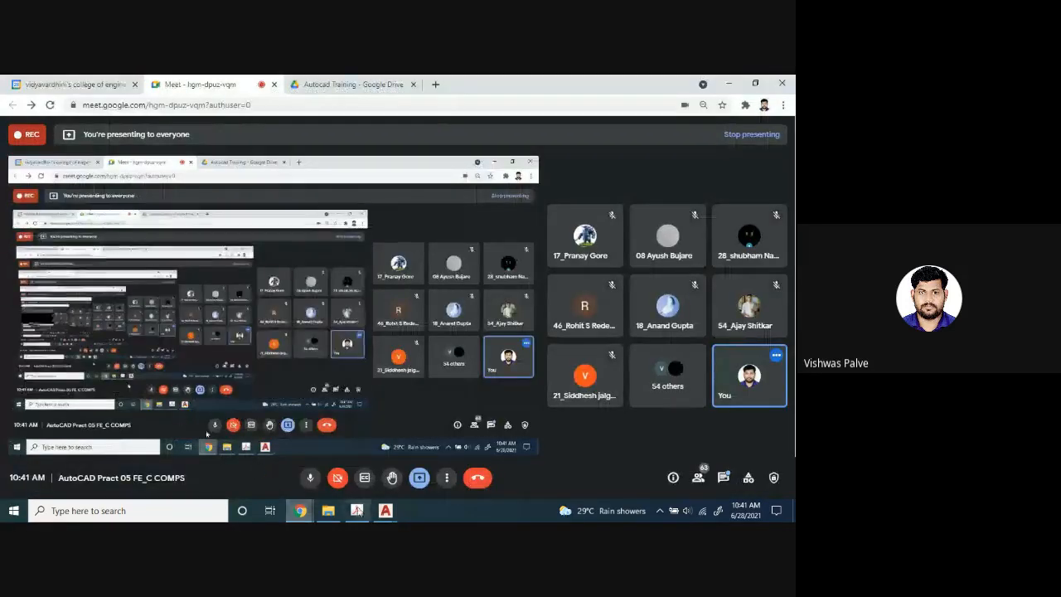
mouse_move(385, 510)
click(322, 456)
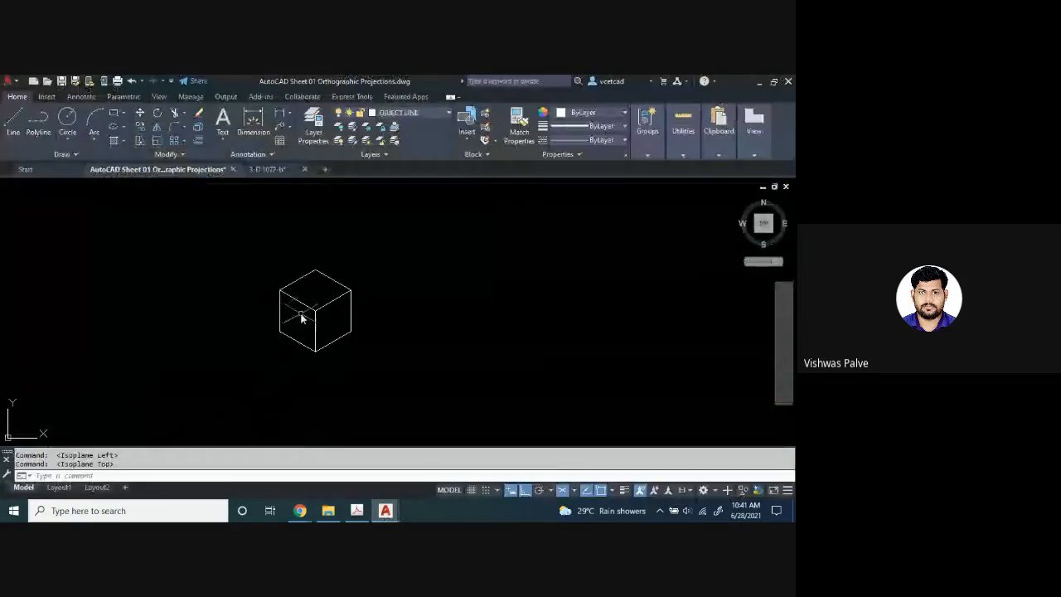
- Rotate the top view by 90° and back to its north-up orientation, and return to the isometric cube
mouse_move(307, 333)
middle_down()
mouse_move(332, 347)
mouse_move(285, 293)
middle_up()
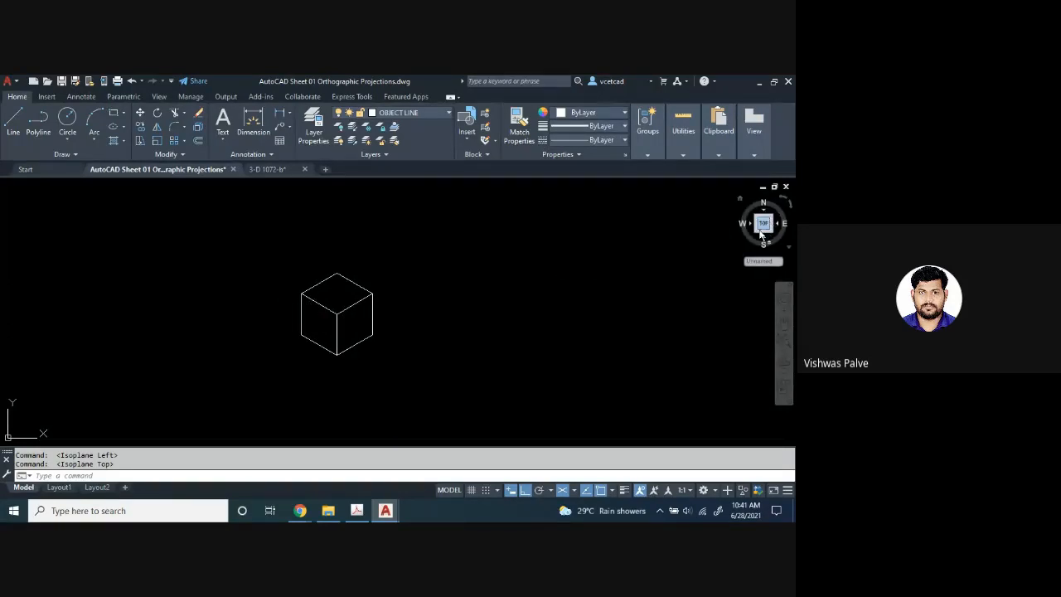
click(784, 207)
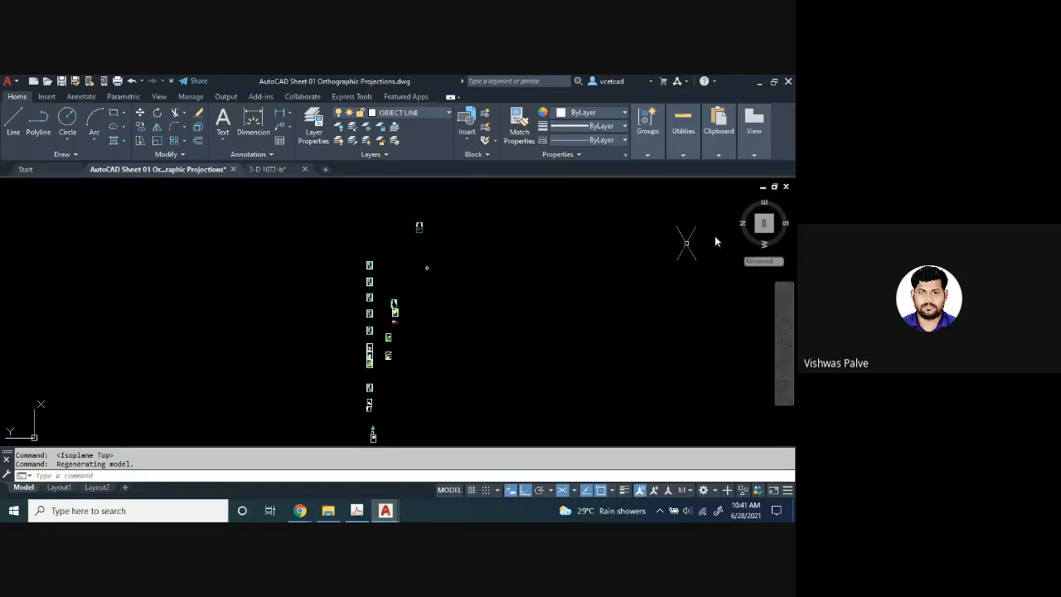
click(785, 200)
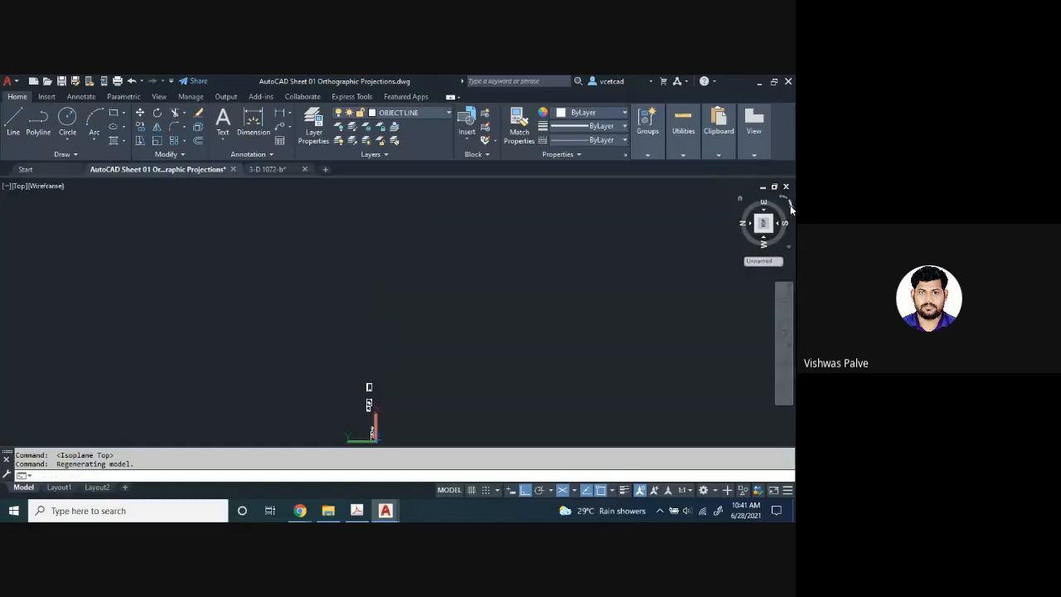
scroll(412, 352, up, 6)
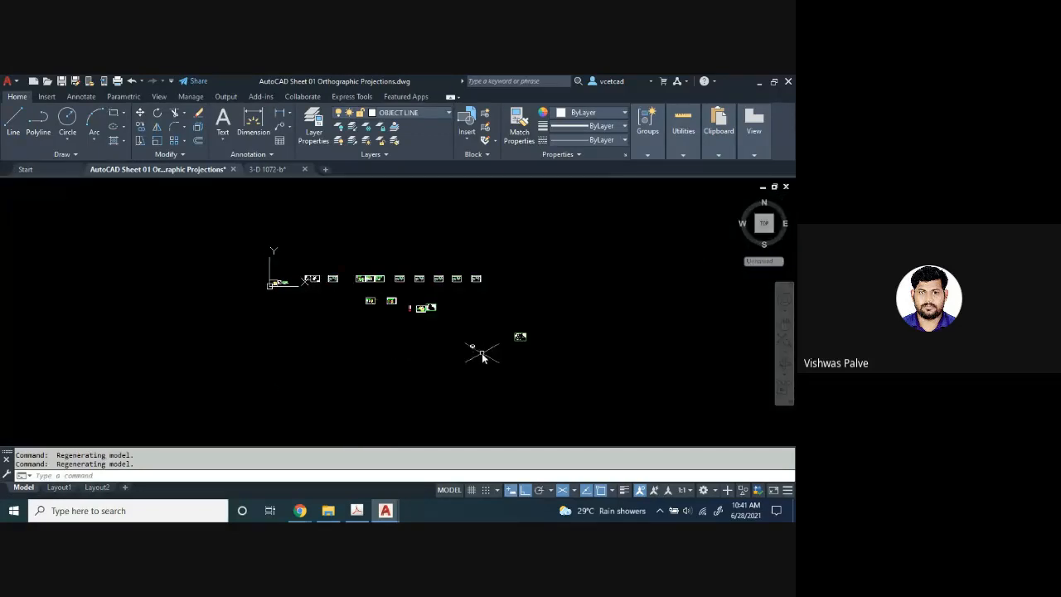
scroll(448, 345, down, 4)
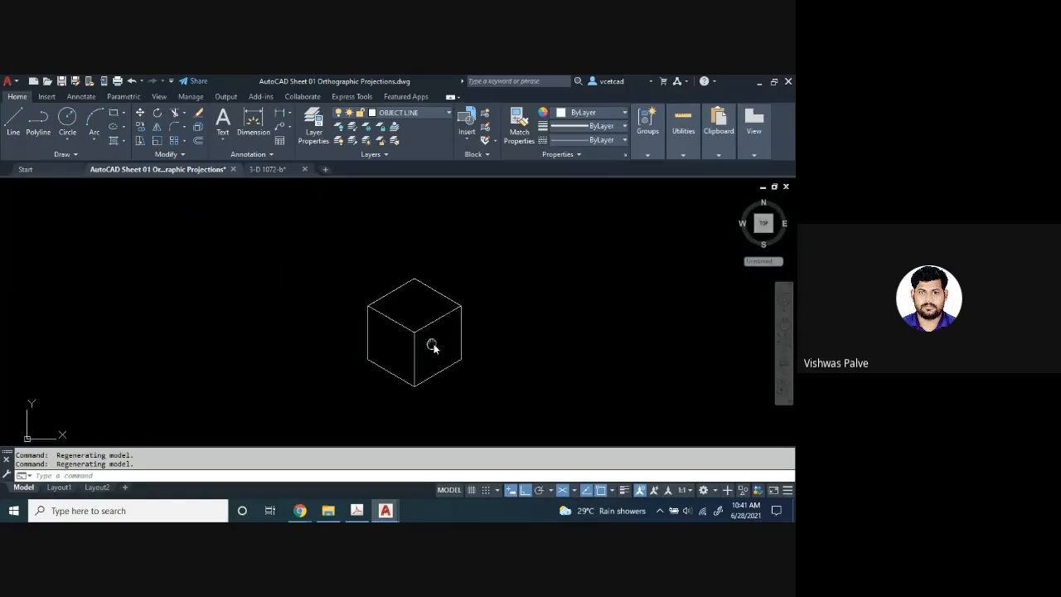
middle_drag(422, 350, 363, 345)
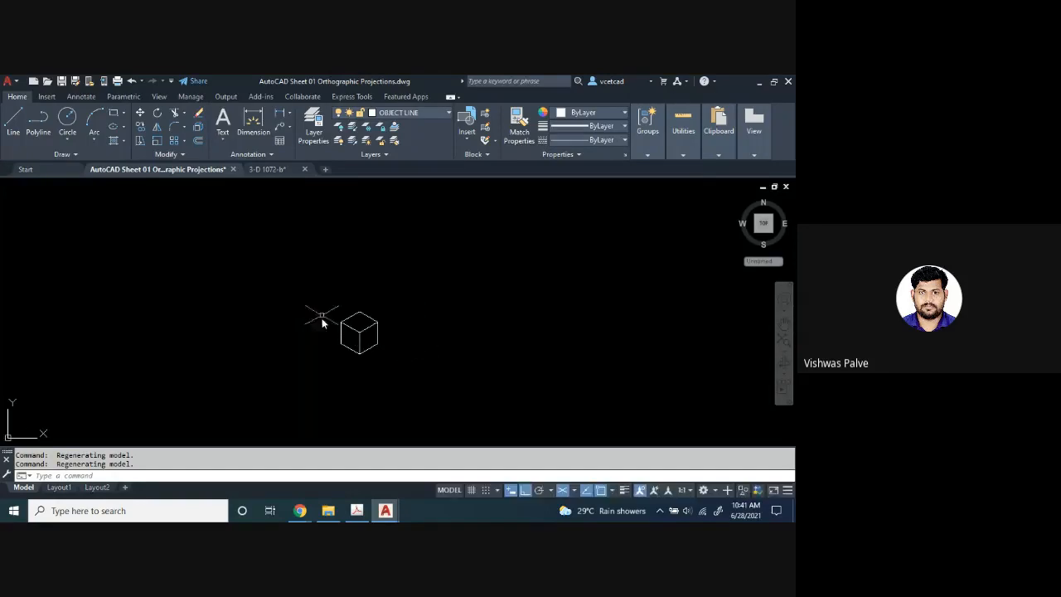
- Switch the active isoplane to Isoplane Right for the cube drawing
scroll(363, 370, up, 3)
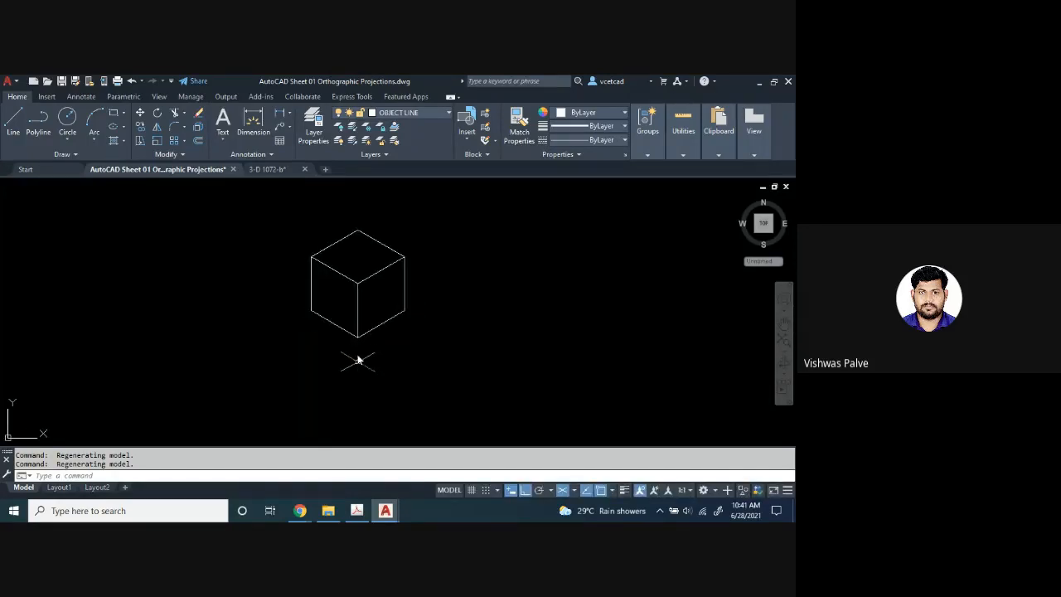
middle_drag(324, 356, 311, 376)
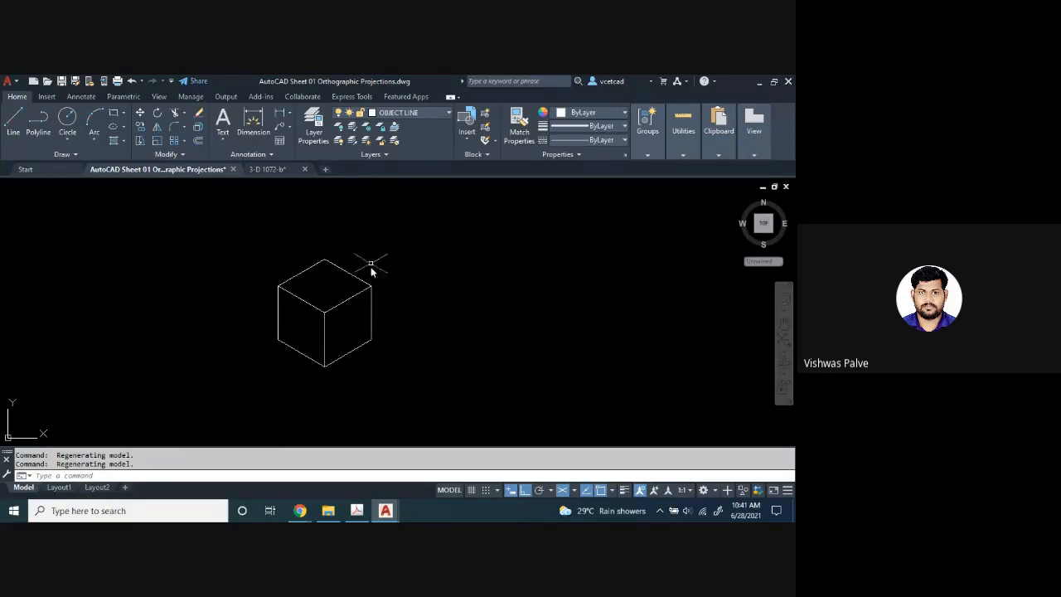
click(572, 491)
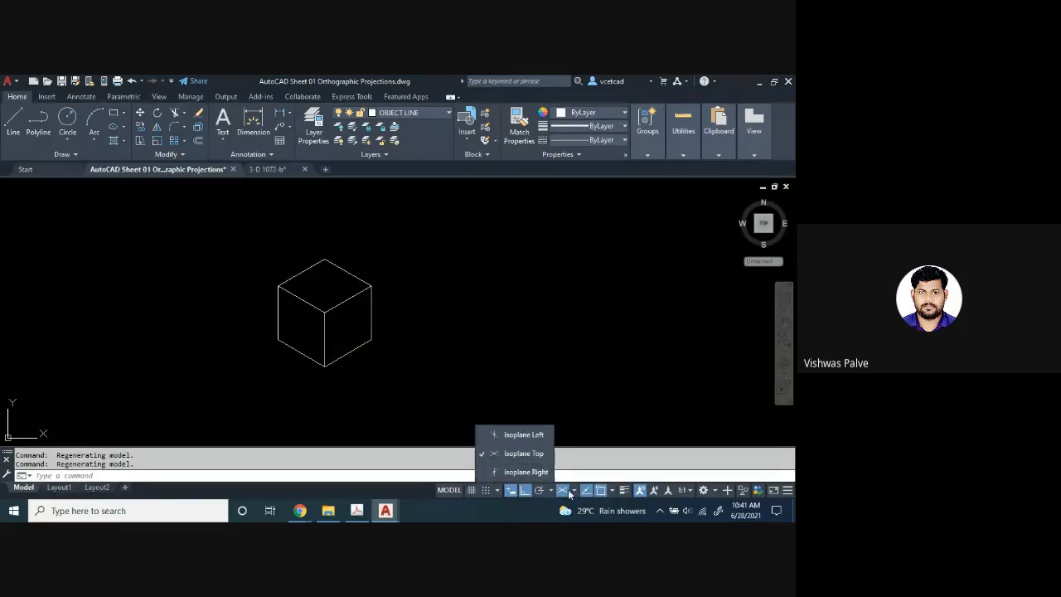
key(Escape)
key(Escape)
click(569, 492)
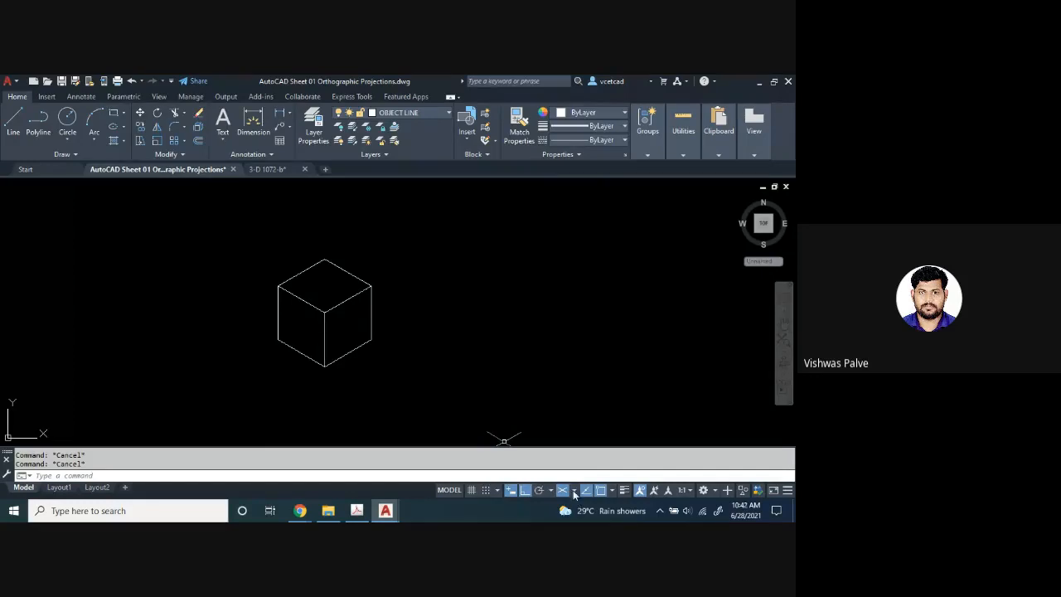
click(572, 492)
click(530, 477)
- Change the grid snap type to Rectangular snap in the drafting settings
click(497, 490)
click(464, 472)
click(301, 341)
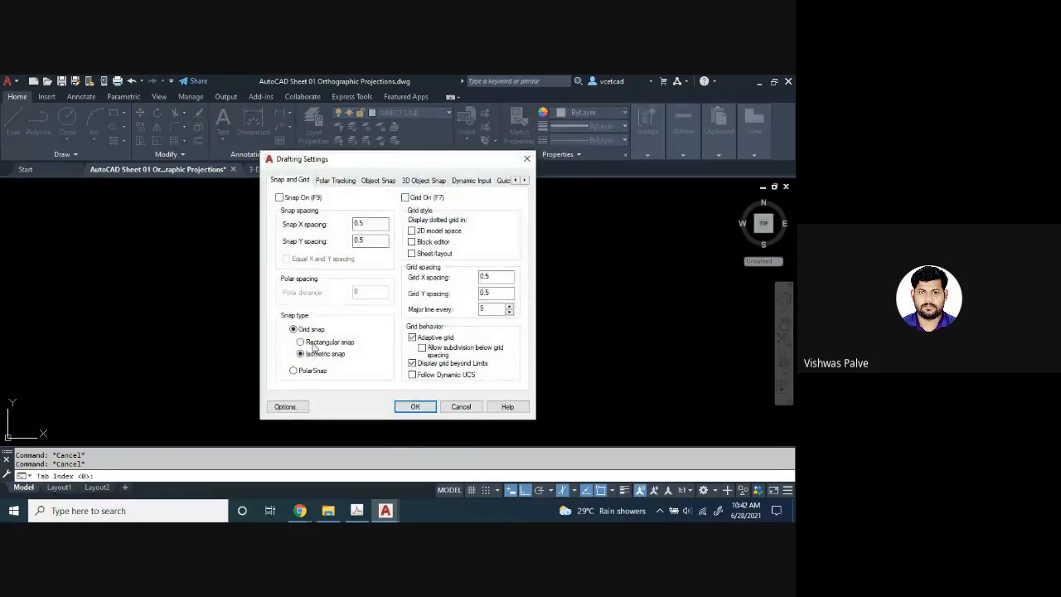
click(416, 407)
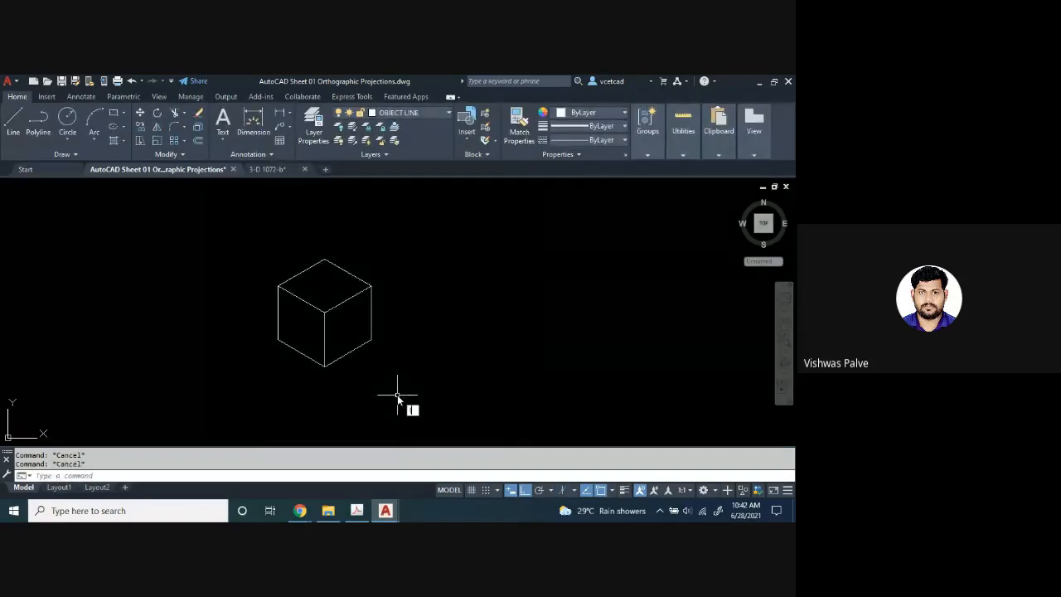
- Draw a horizontal baseline through the cube's lowest corner, extending beyond the cube on both sides
text(L)
key(Return)
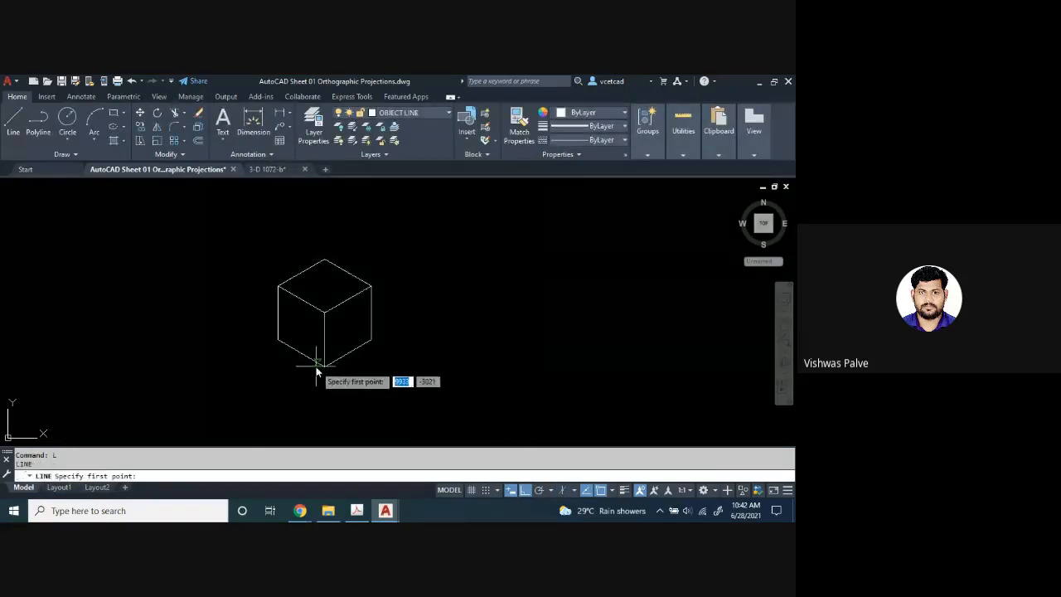
click(267, 367)
click(390, 368)
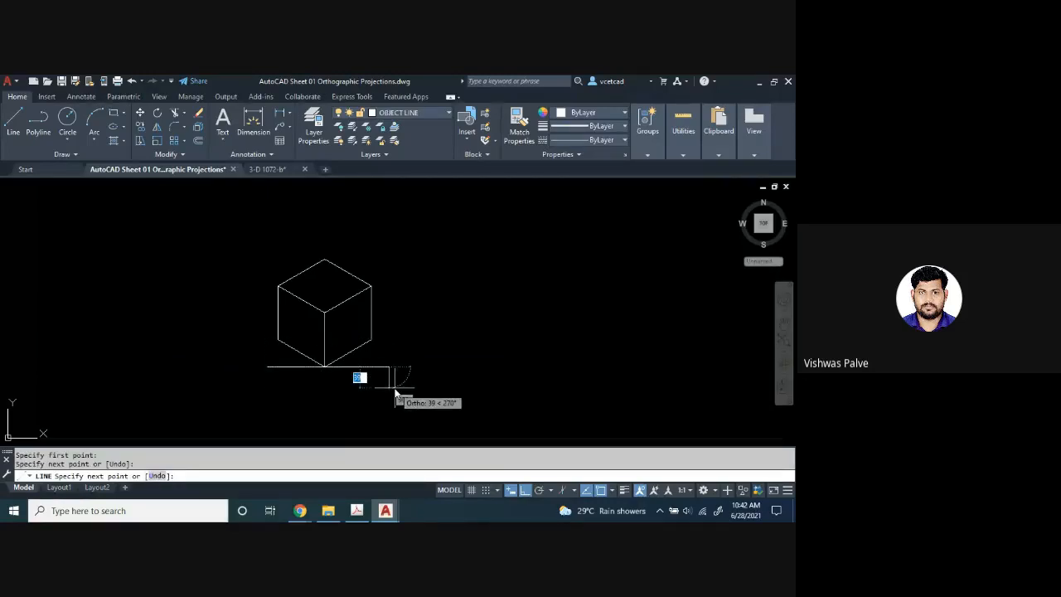
key(Escape)
- Add an angular dimension between the right face's lower edge and the horizontal baseline
scroll(345, 371, up, 3)
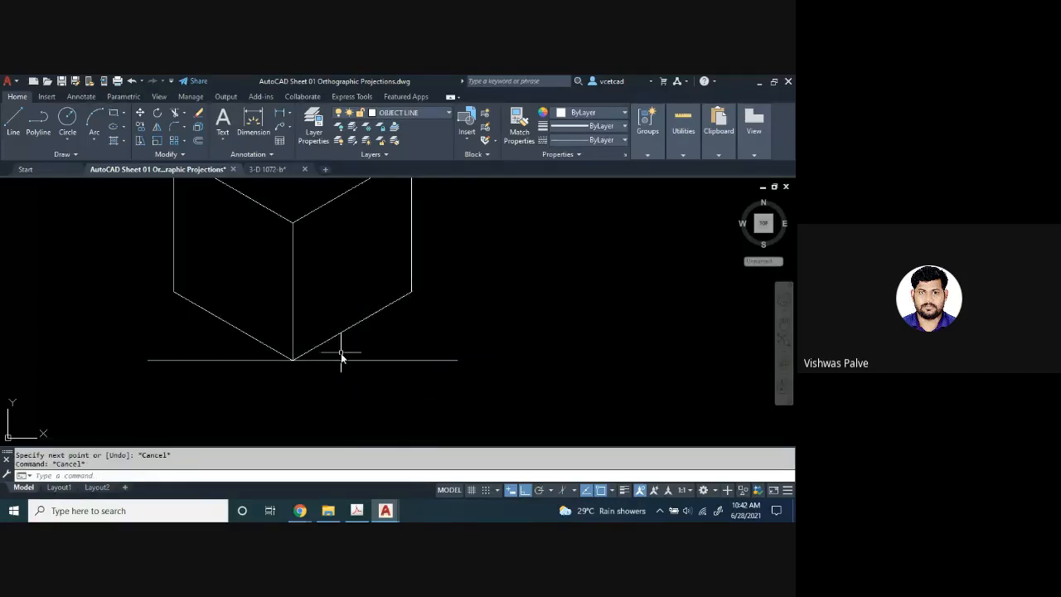
click(289, 113)
click(267, 155)
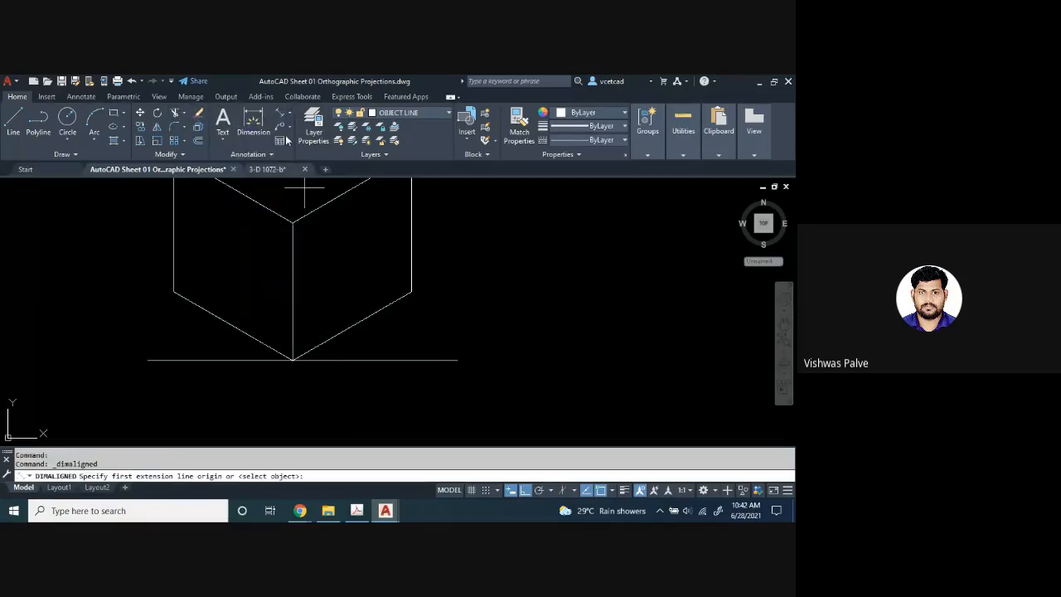
click(290, 116)
click(267, 178)
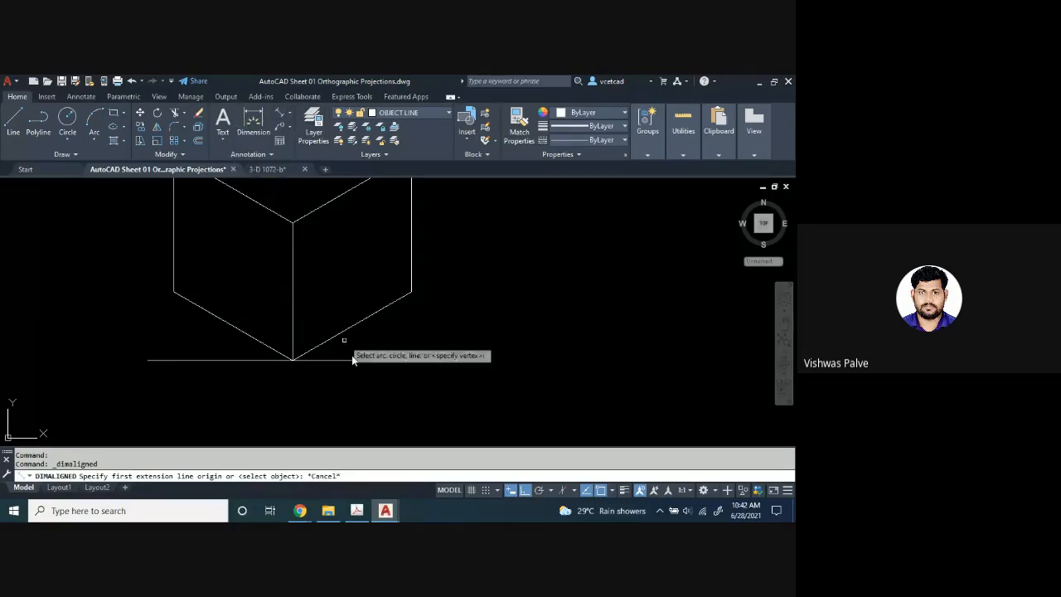
click(334, 341)
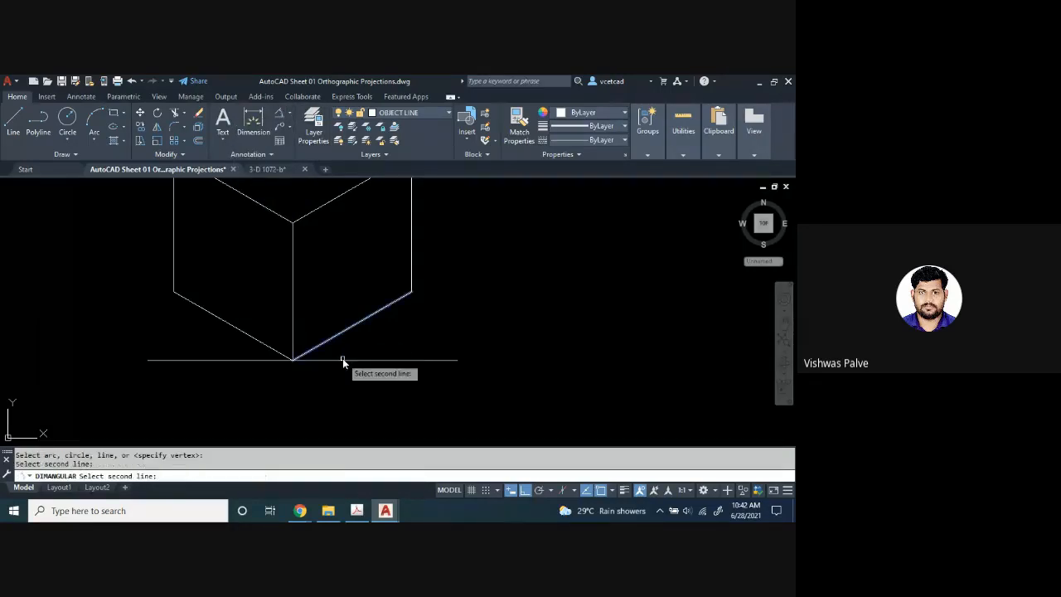
click(343, 359)
click(354, 355)
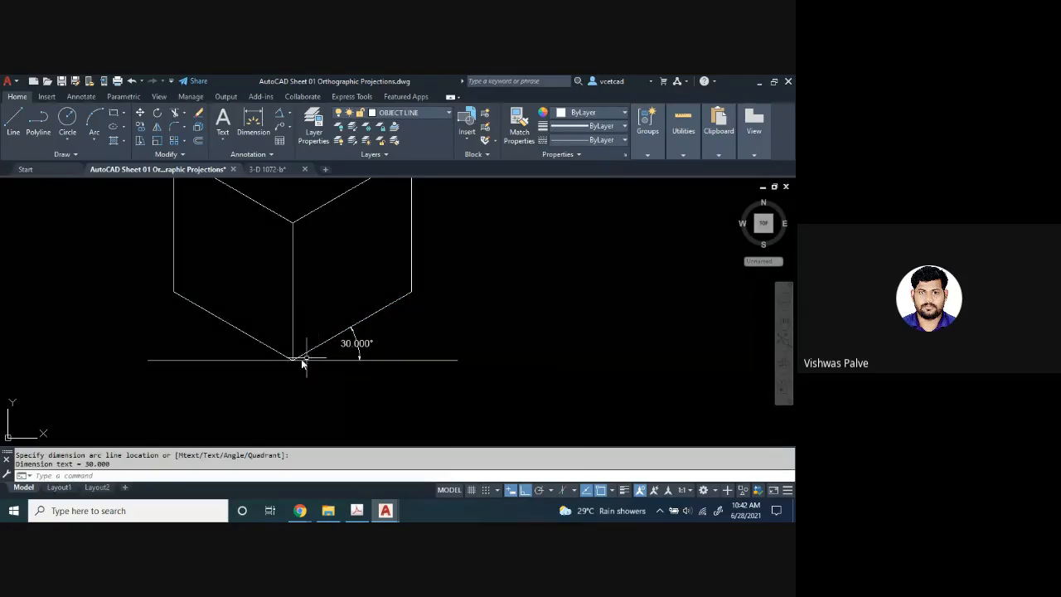
- Add an angular dimension between the left face's lower edge and the horizontal baseline
key(Return)
click(264, 346)
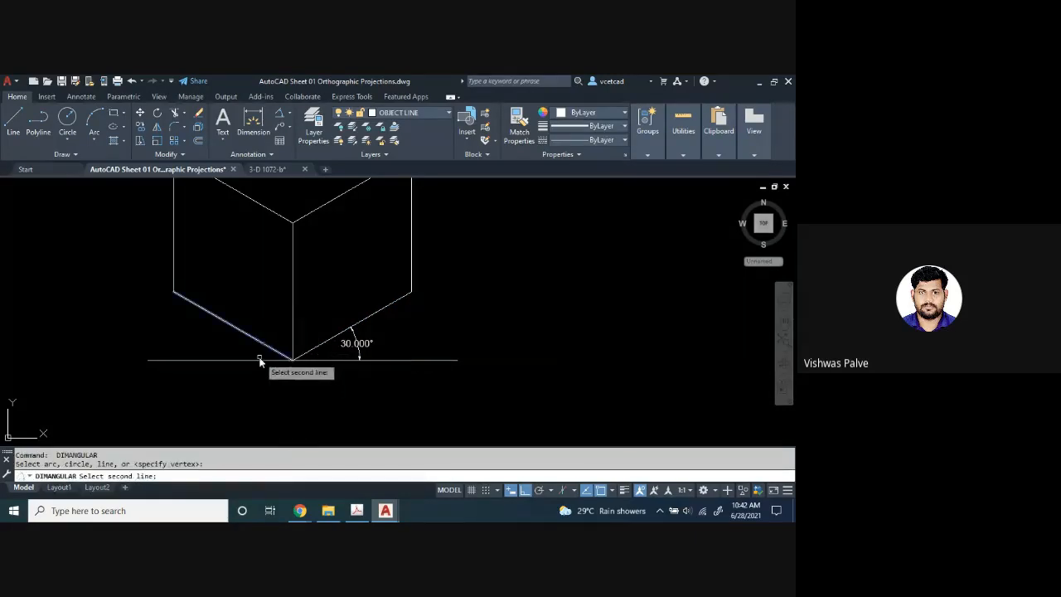
click(259, 361)
click(245, 348)
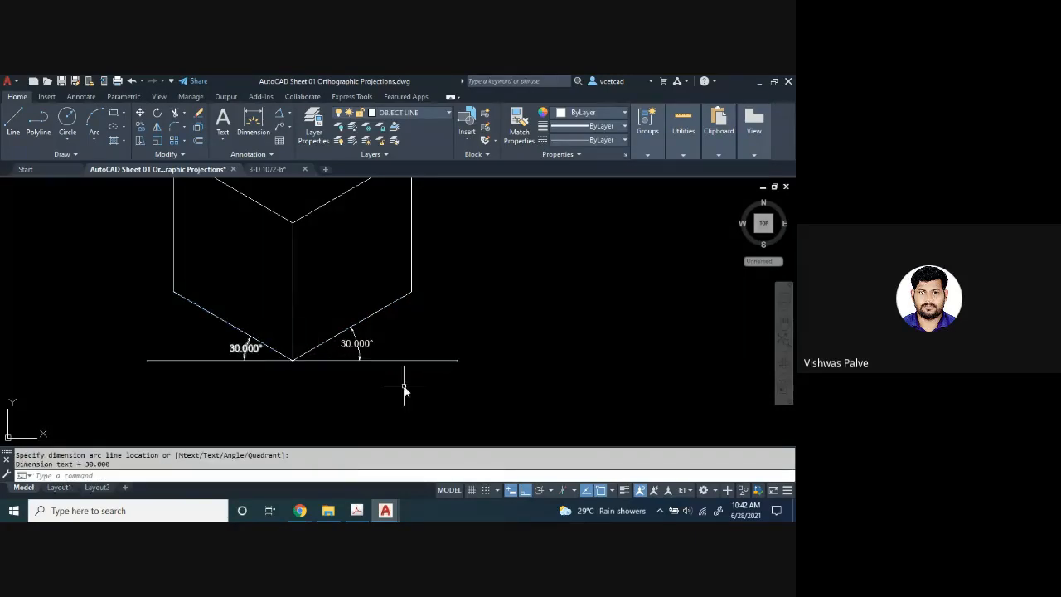
key(Escape)
- Examine the cube's edges and the dimensioned angles of its lower edges against the horizontal baseline
scroll(426, 390, down, 3)
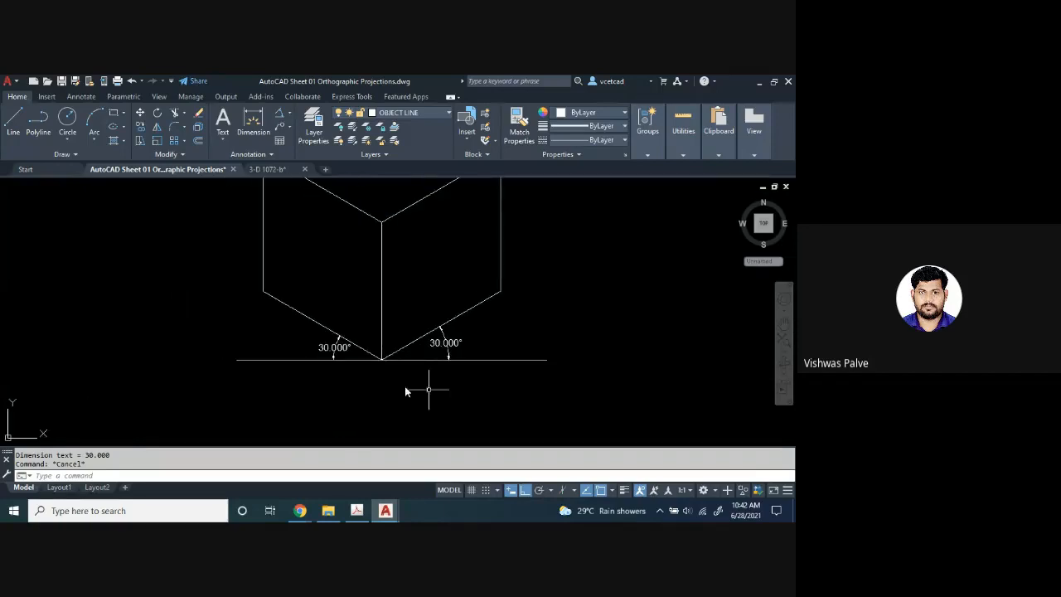
middle_drag(325, 403, 320, 404)
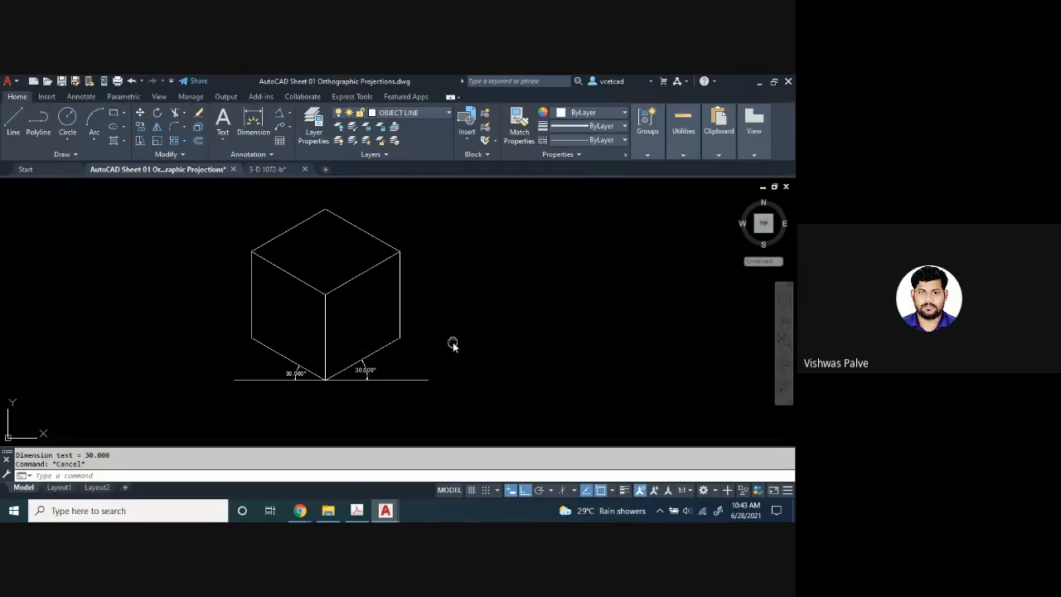
middle_drag(451, 343, 418, 341)
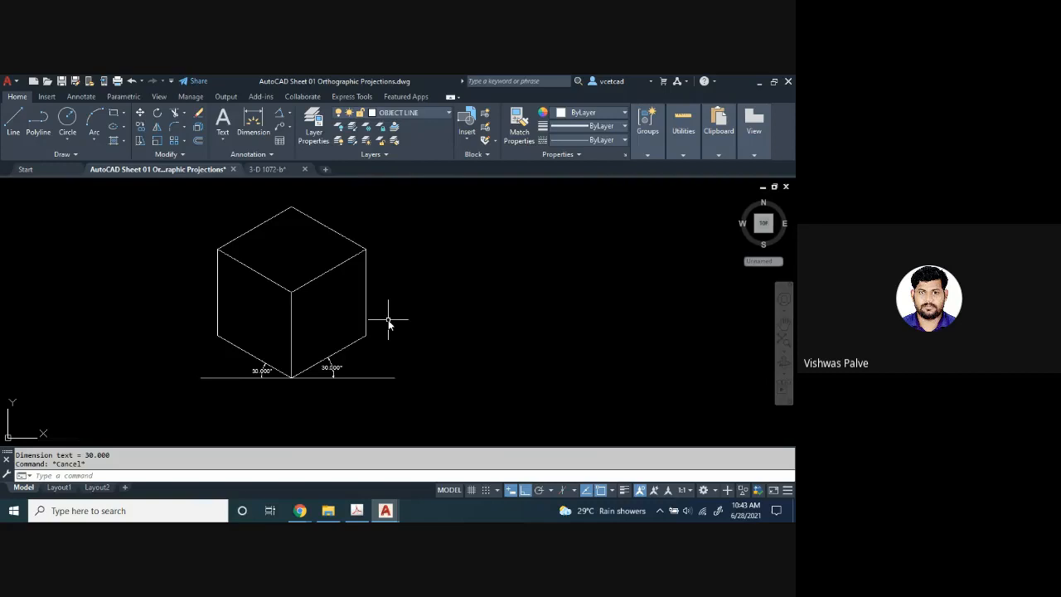
scroll(331, 348, down, 2)
middle_drag(332, 350, 278, 343)
scroll(217, 351, up, 4)
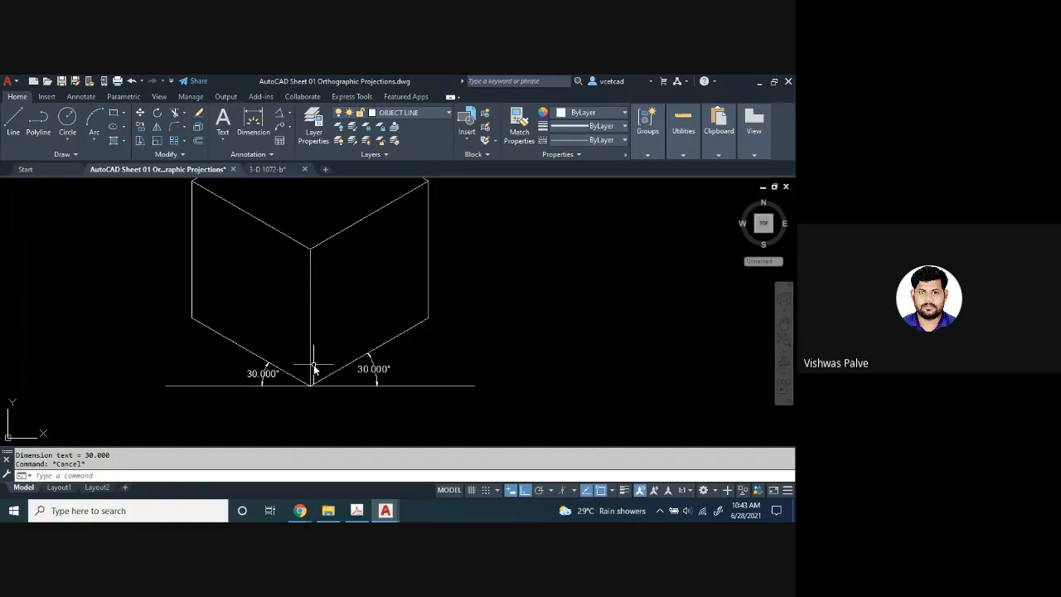
scroll(315, 370, down, 4)
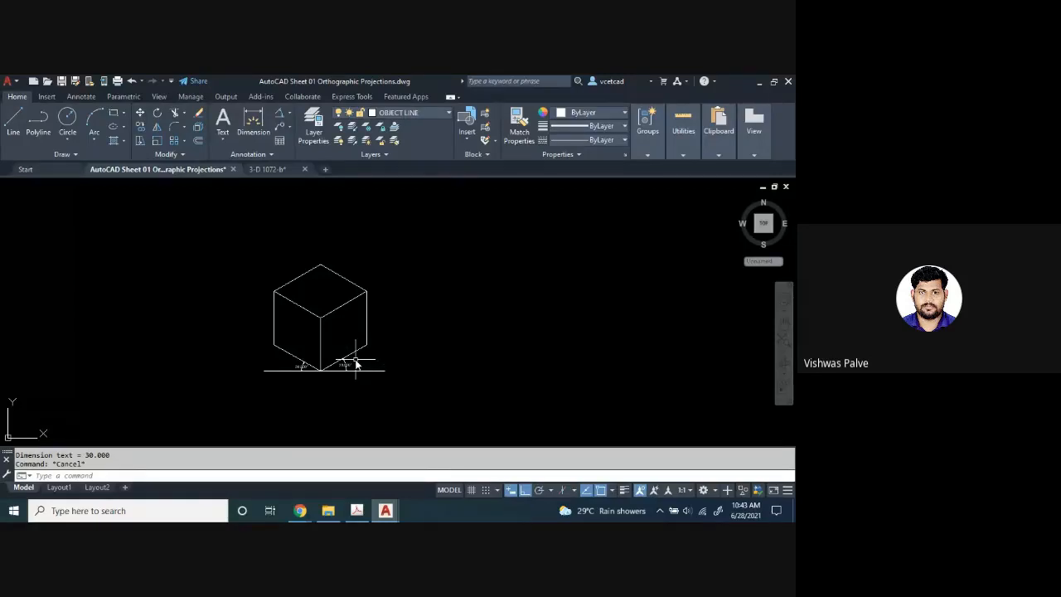
scroll(308, 353, up, 4)
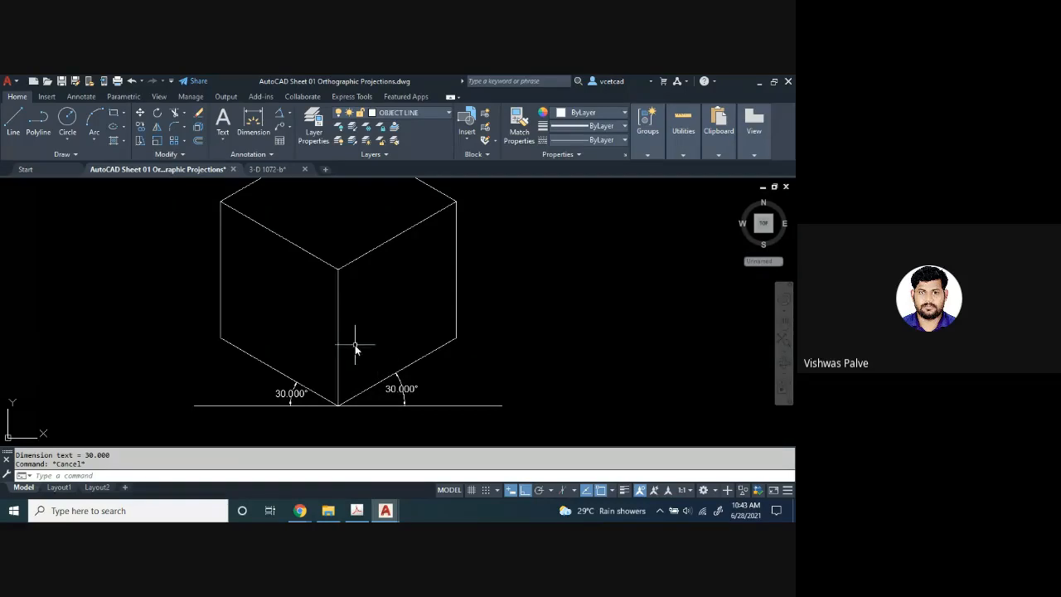
middle_drag(354, 349, 356, 367)
- Change the grid snap type back to Isometric snap in the drafting settings
click(497, 490)
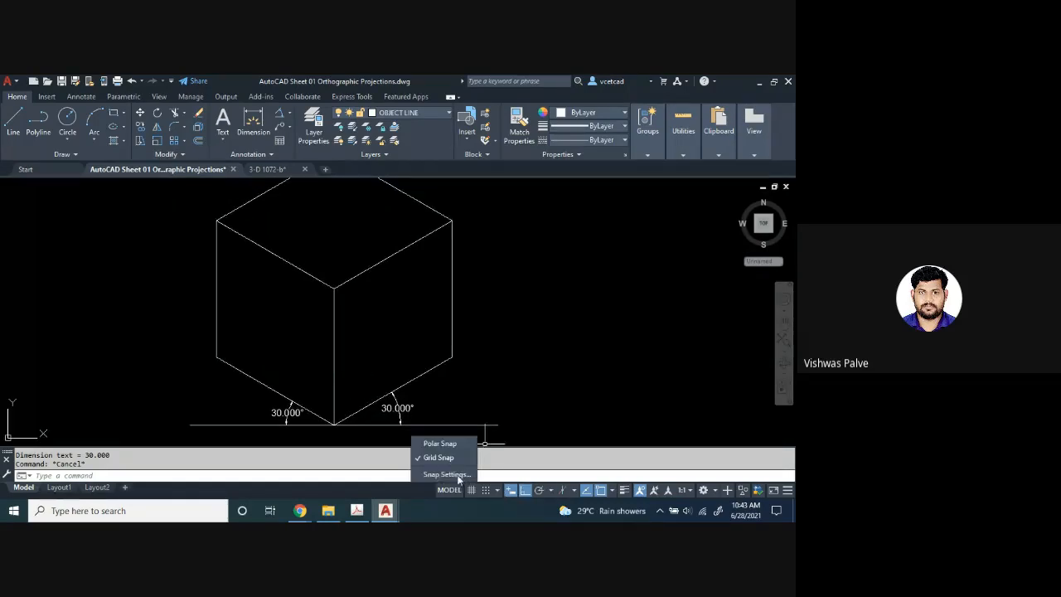
click(452, 471)
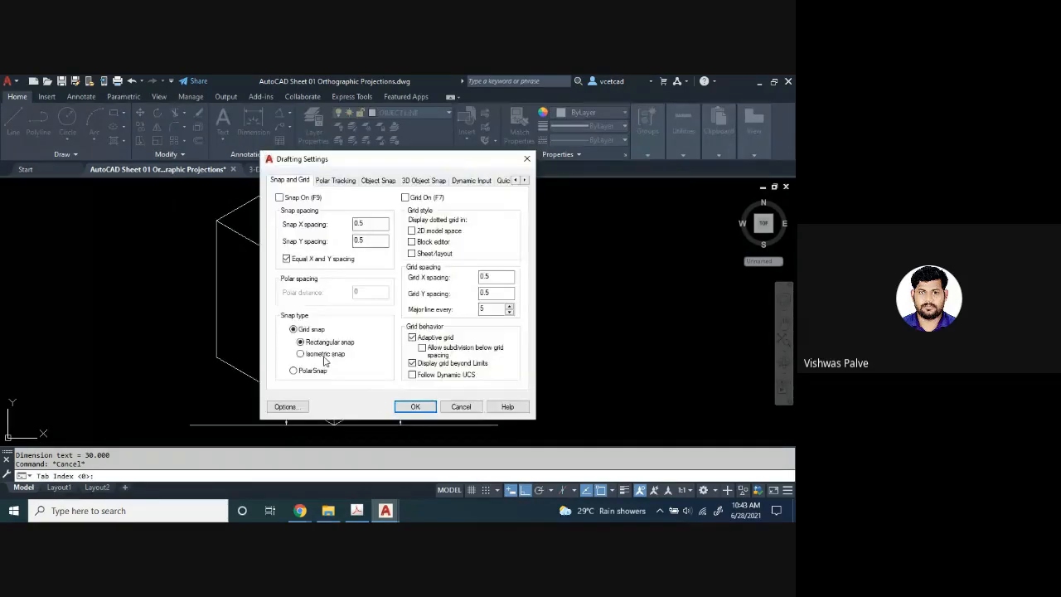
click(325, 354)
click(411, 406)
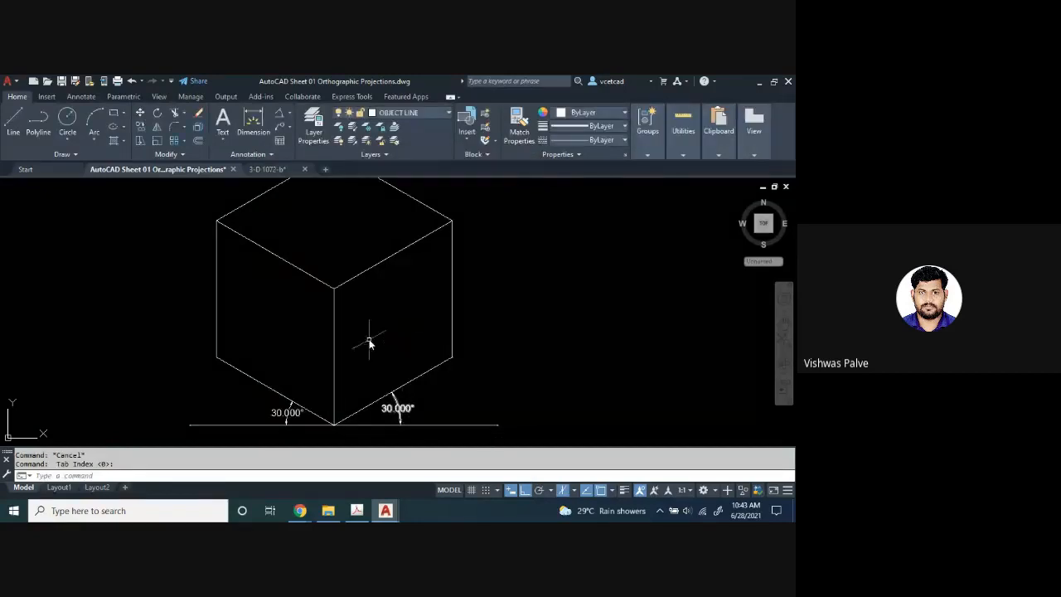
- Draw an ordinary circle in the middle of the cube's right face
text(c)
key(Return)
click(386, 332)
click(390, 363)
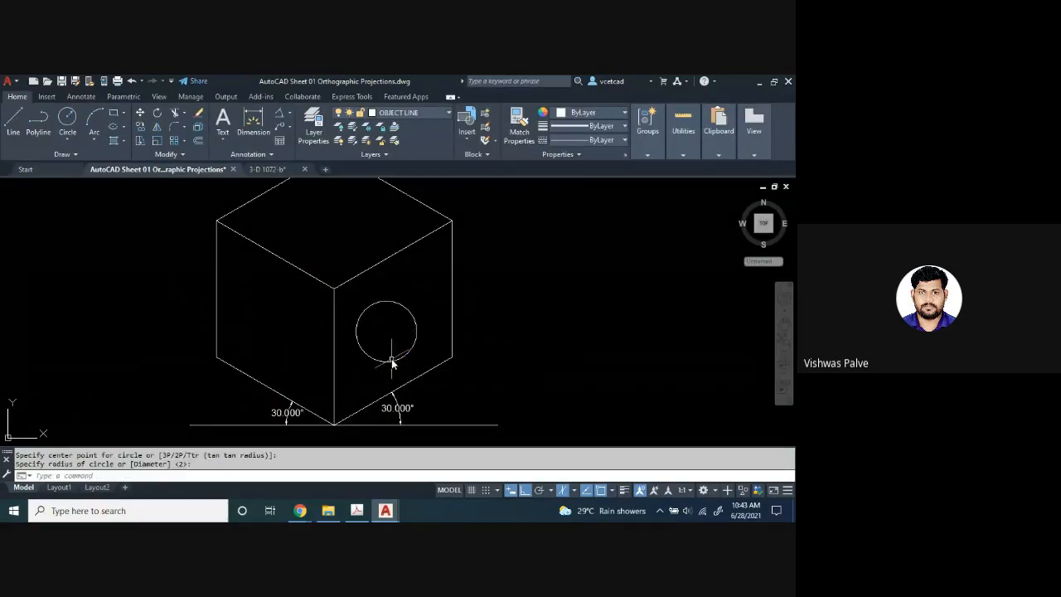
- Move the circle by its centre from the right face to the empty area right of the cube
mouse_move(373, 372)
middle_down()
mouse_move(469, 366)
mouse_move(426, 384)
middle_up()
drag(426, 384, 396, 359)
click(396, 358)
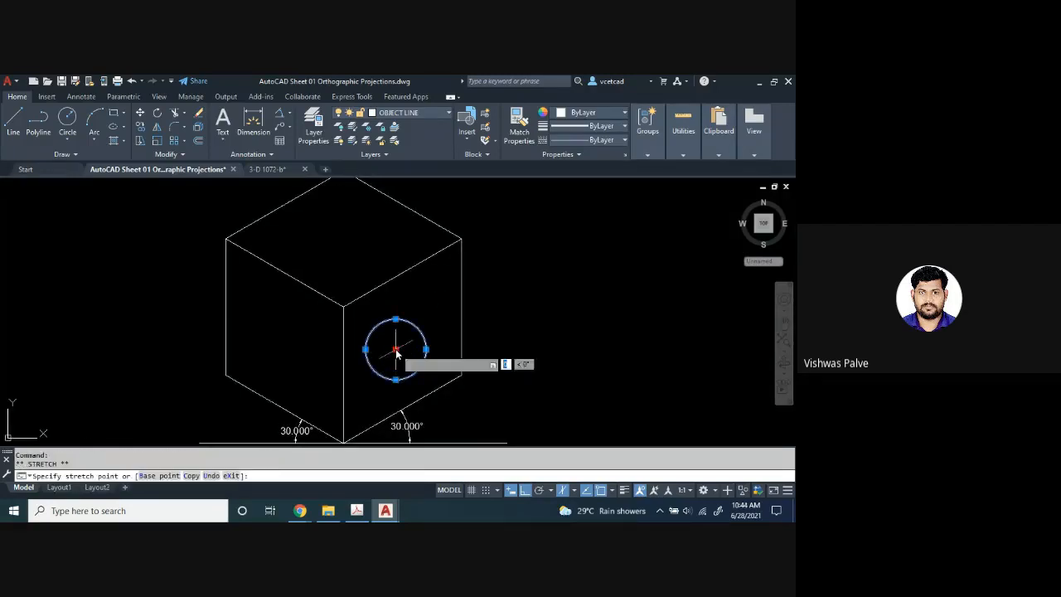
click(552, 260)
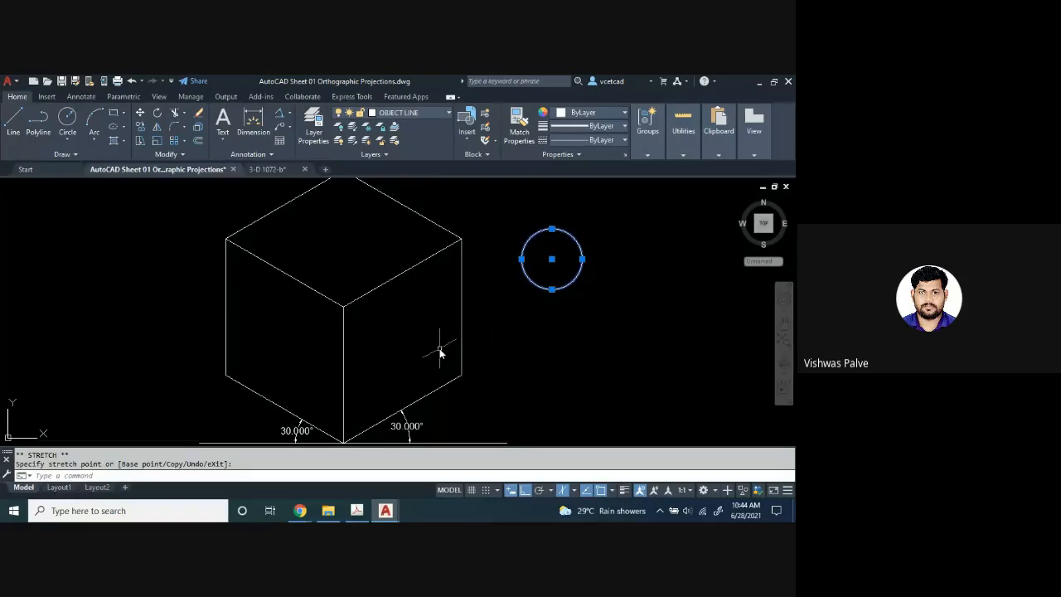
key(Escape)
key(Escape)
- Draw a diagonal line across the cube's left face from its upper left corner to the cube's lowest corner
mouse_move(408, 349)
middle_down()
mouse_move(393, 385)
mouse_move(350, 339)
middle_up()
scroll(393, 385, down, 2)
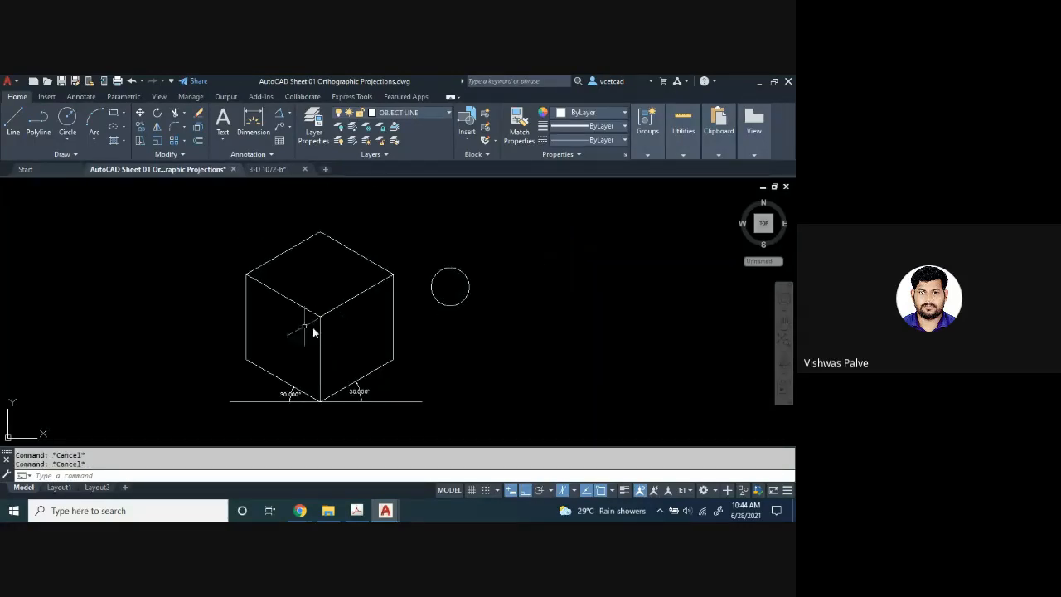
text(L)
key(Return)
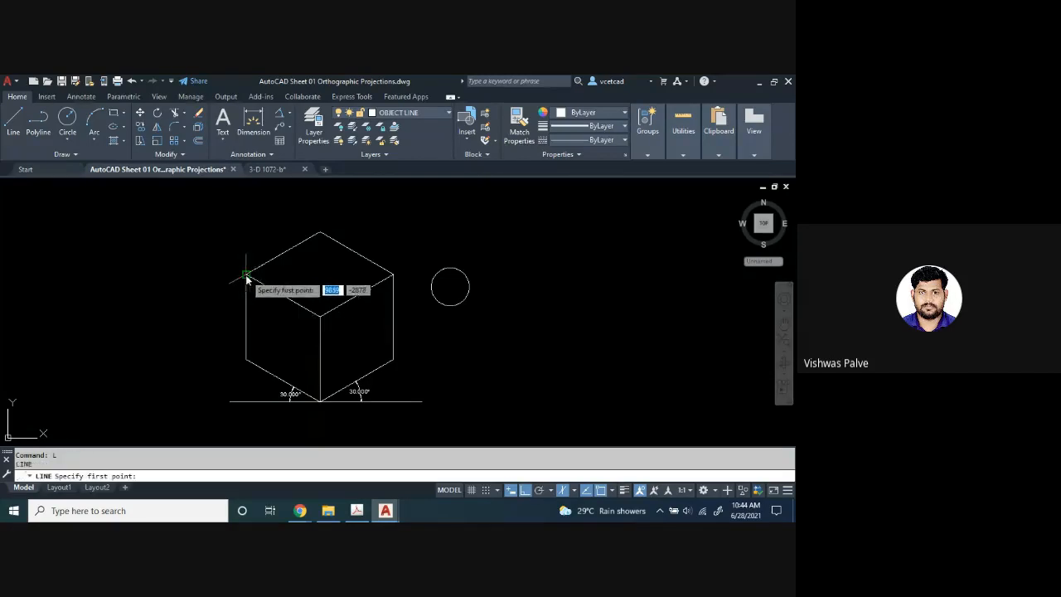
click(246, 275)
click(308, 401)
key(Escape)
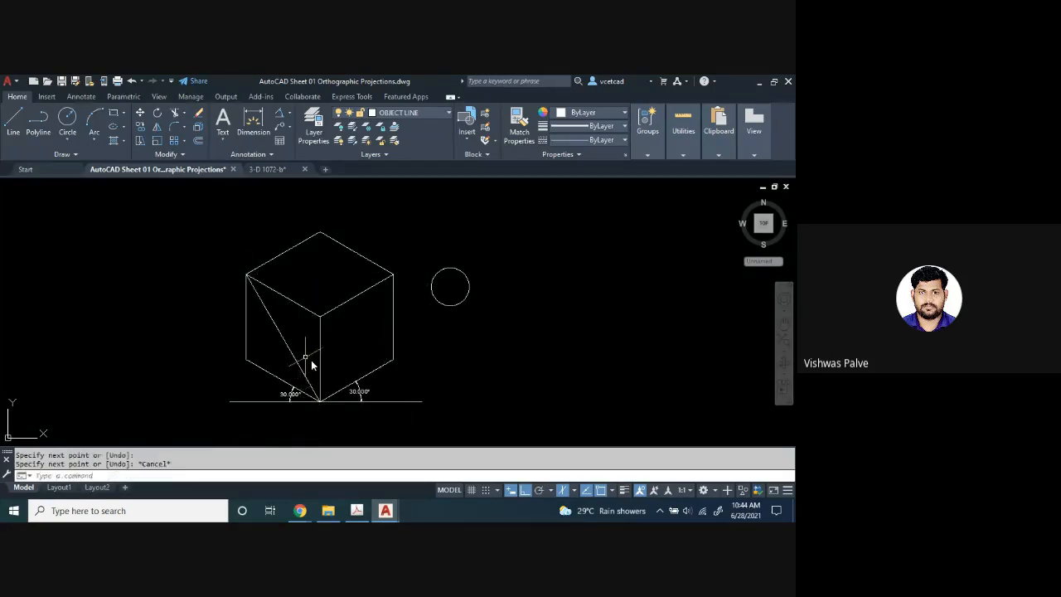
key(Escape)
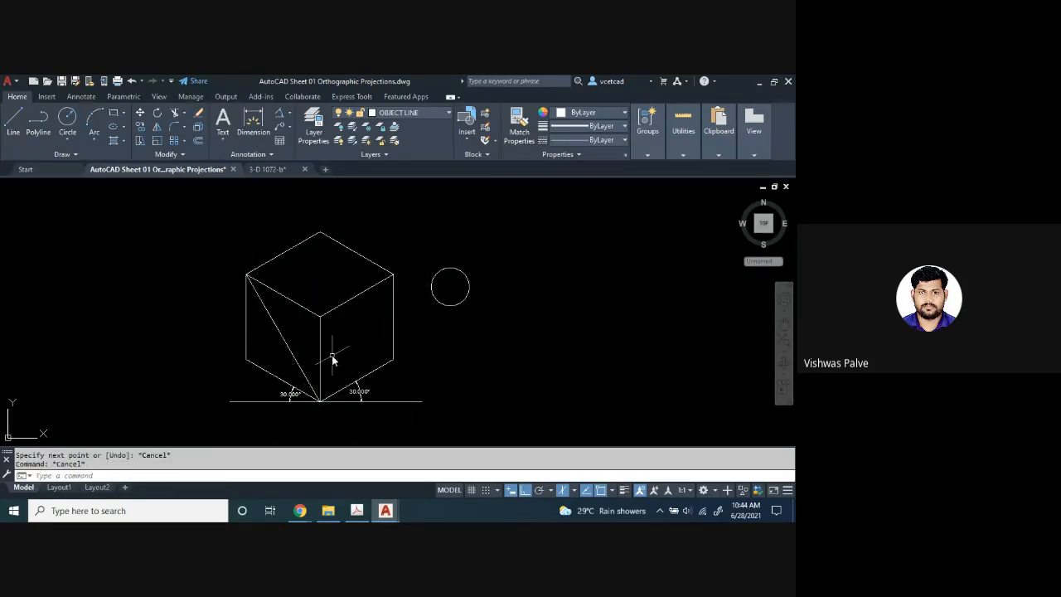
- Draw a diagonal line across the cube's right face from the cube's lowest corner to the face's upper right corner
text(l)
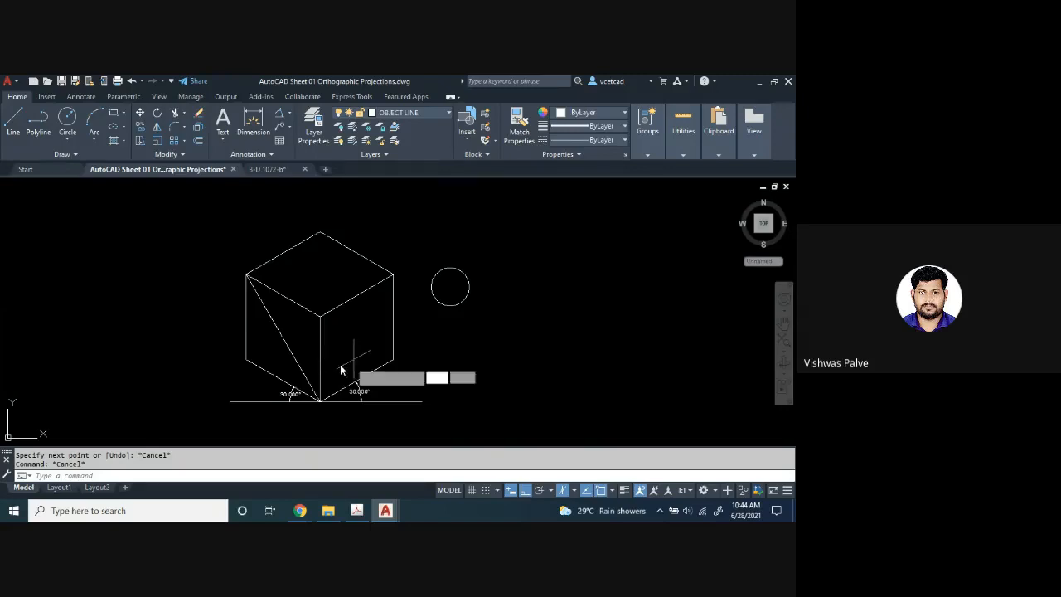
key(Return)
click(320, 401)
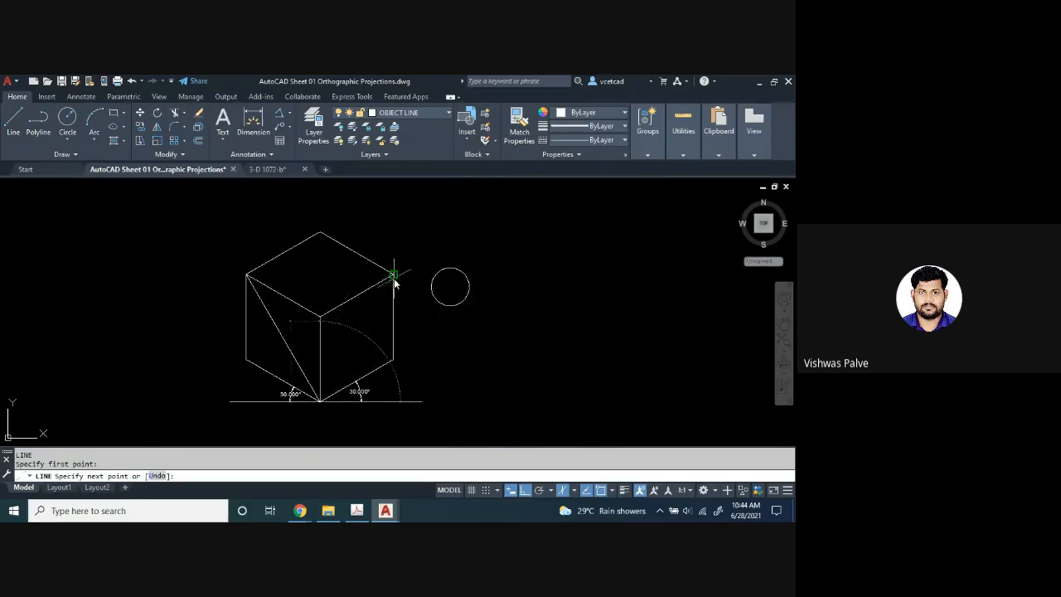
click(391, 275)
key(Escape)
- Draw a horizontal diagonal line across the cube's top face from its left corner to its right corner
text(l)
key(Return)
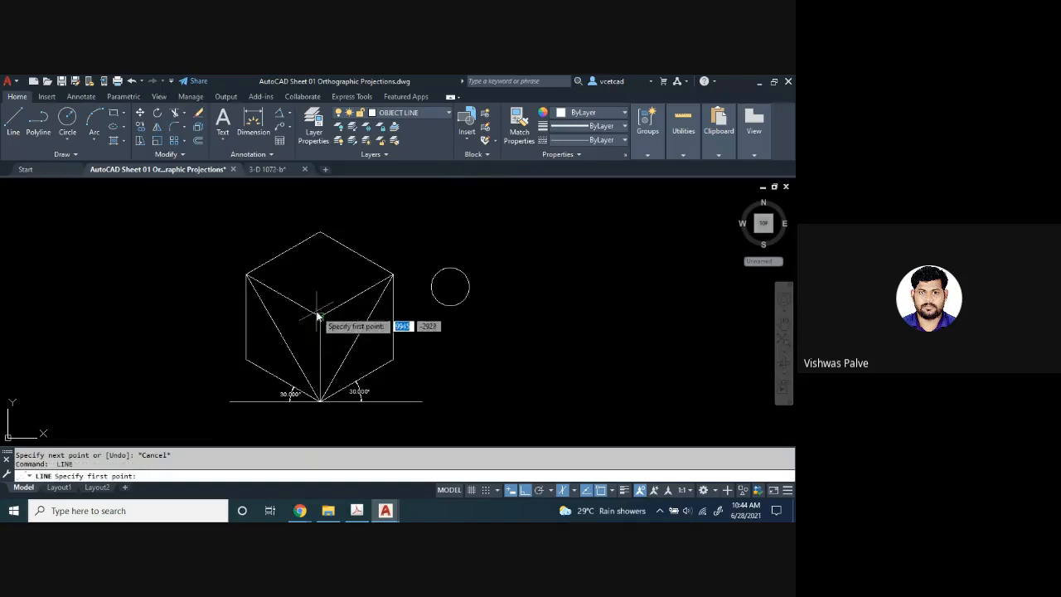
click(246, 274)
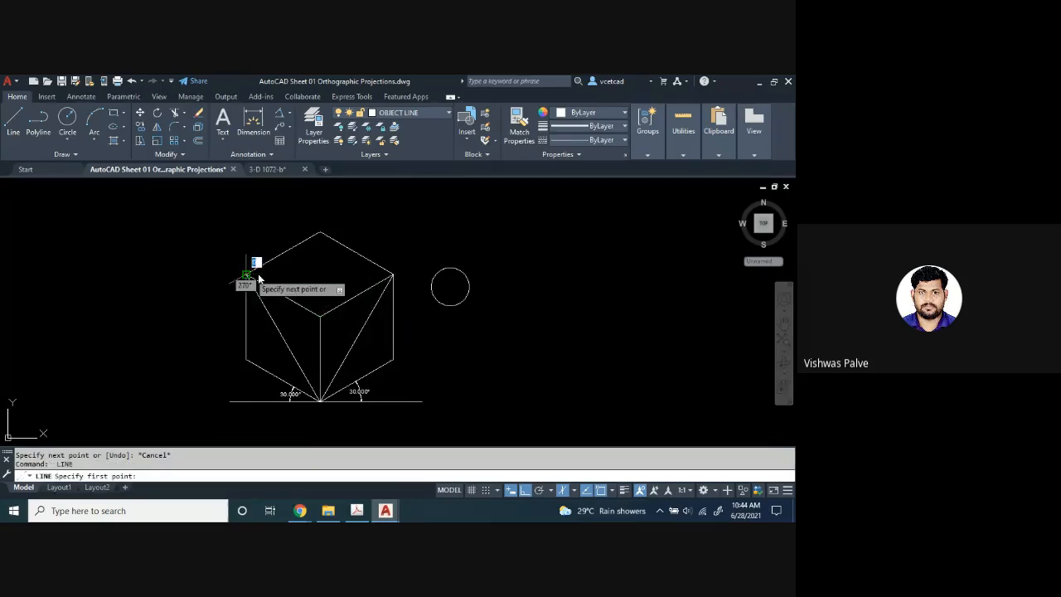
click(393, 274)
key(Escape)
key(Escape)
key(Escape)
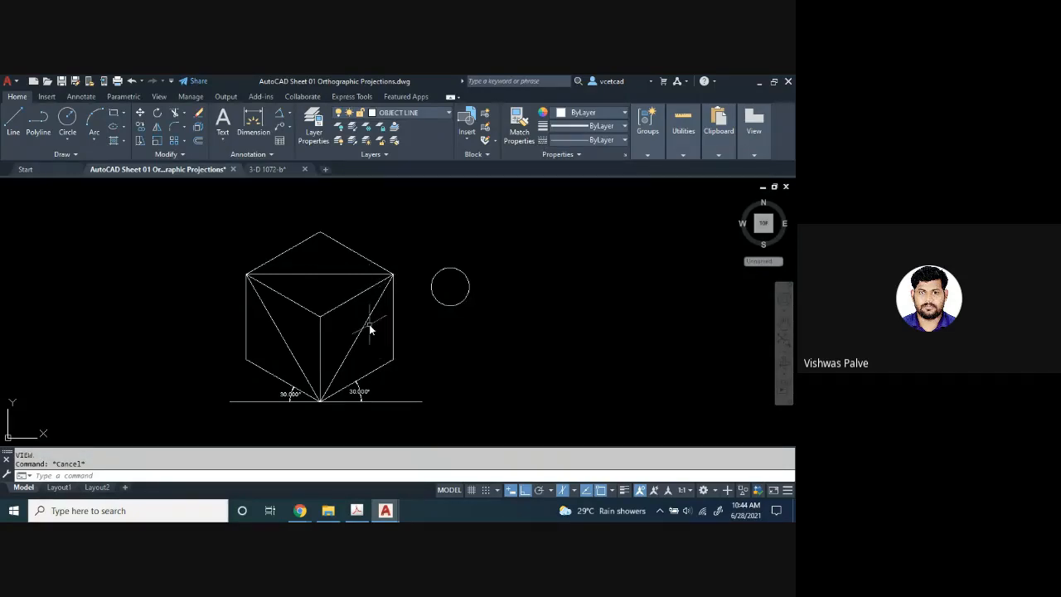
- Draw an ordinary circle centred on the midpoint of the top face's diagonal
text(c)
key(Return)
click(320, 273)
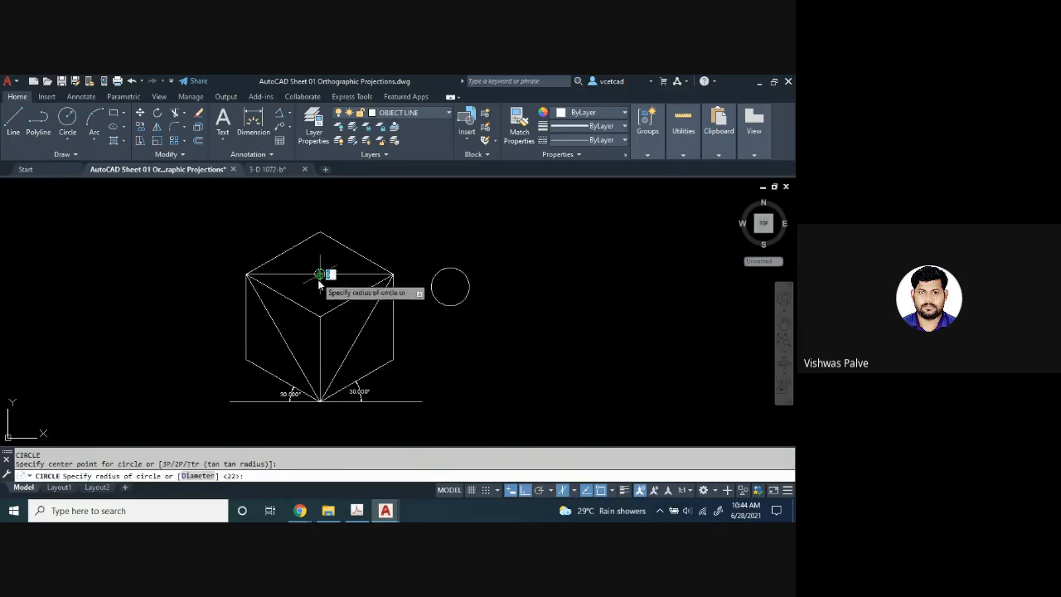
key(Return)
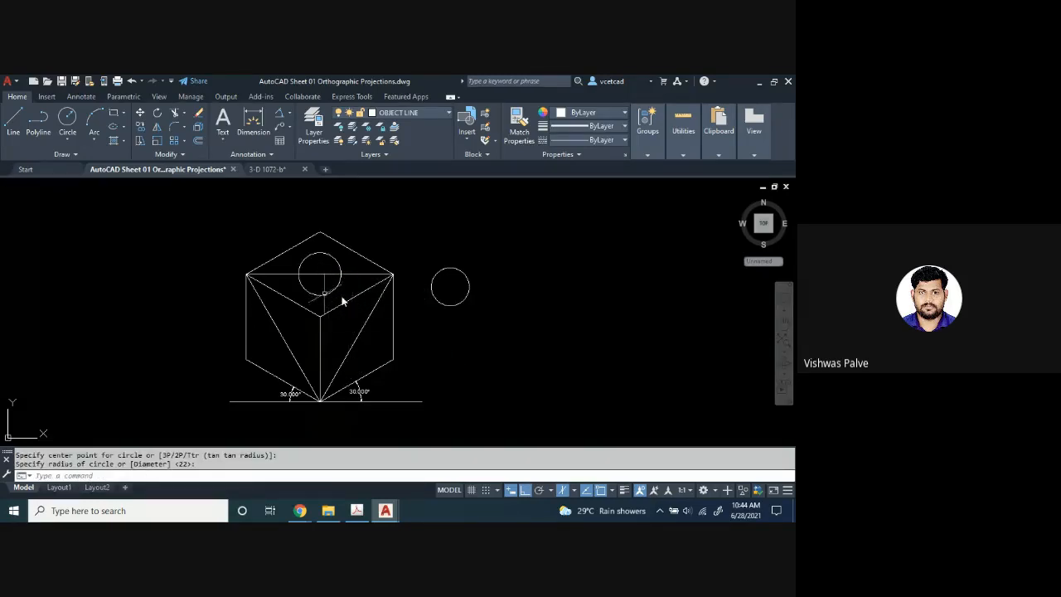
middle_drag(335, 288, 359, 284)
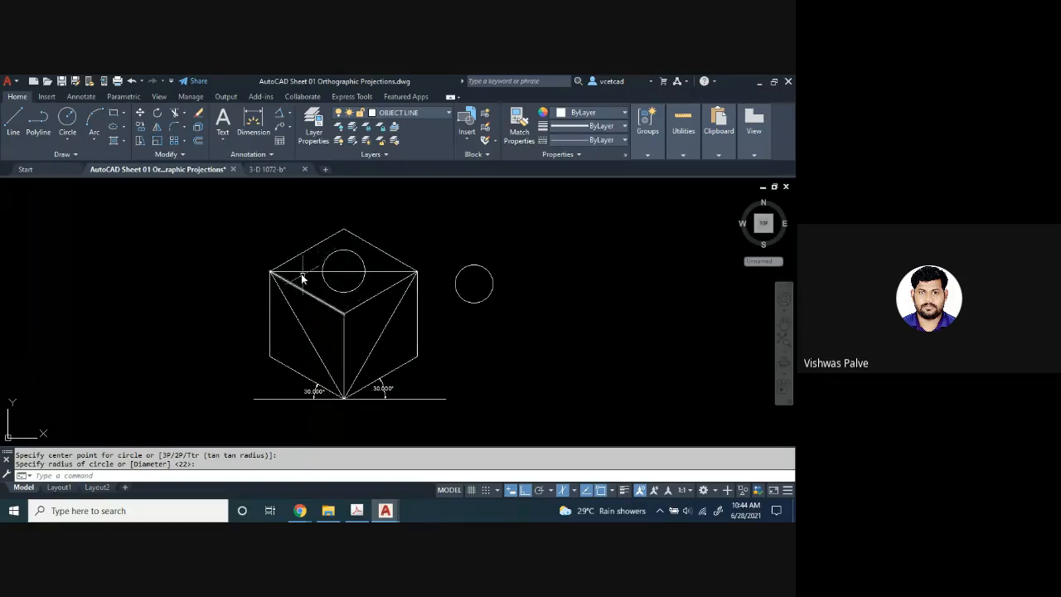
click(324, 282)
key(Escape)
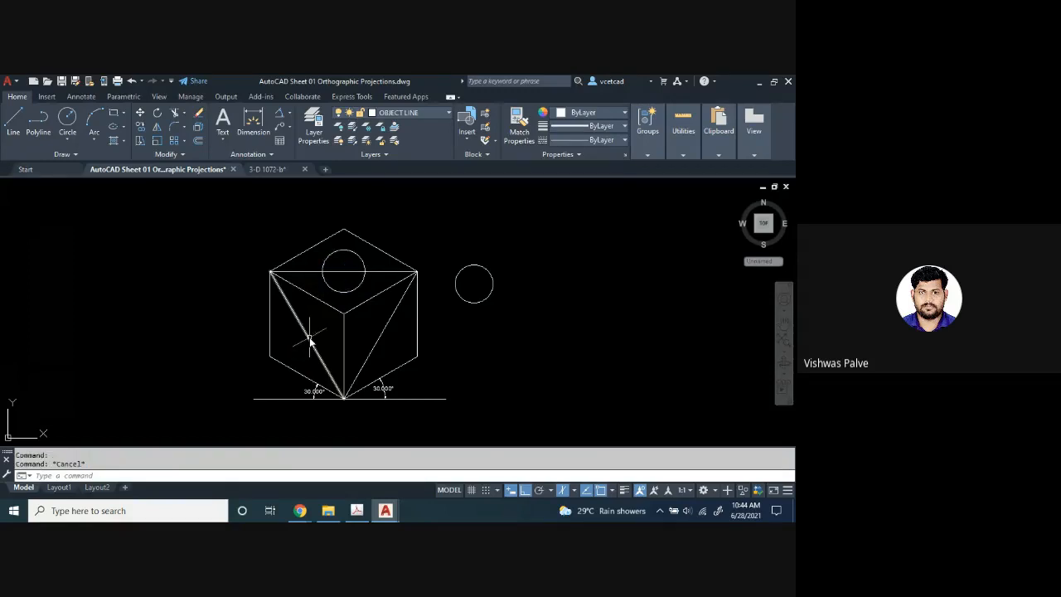
- Draw an isocircle of radius 25 in the left isoplane, centred on the midpoint of the left face's diagonal
text(ell)
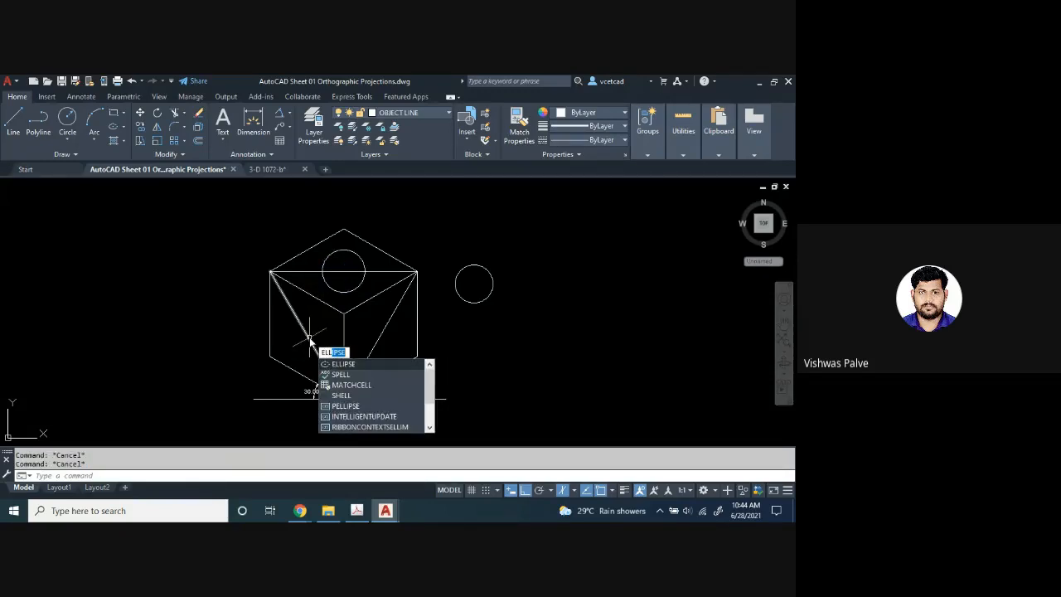
key(Down)
key(Up)
key(Return)
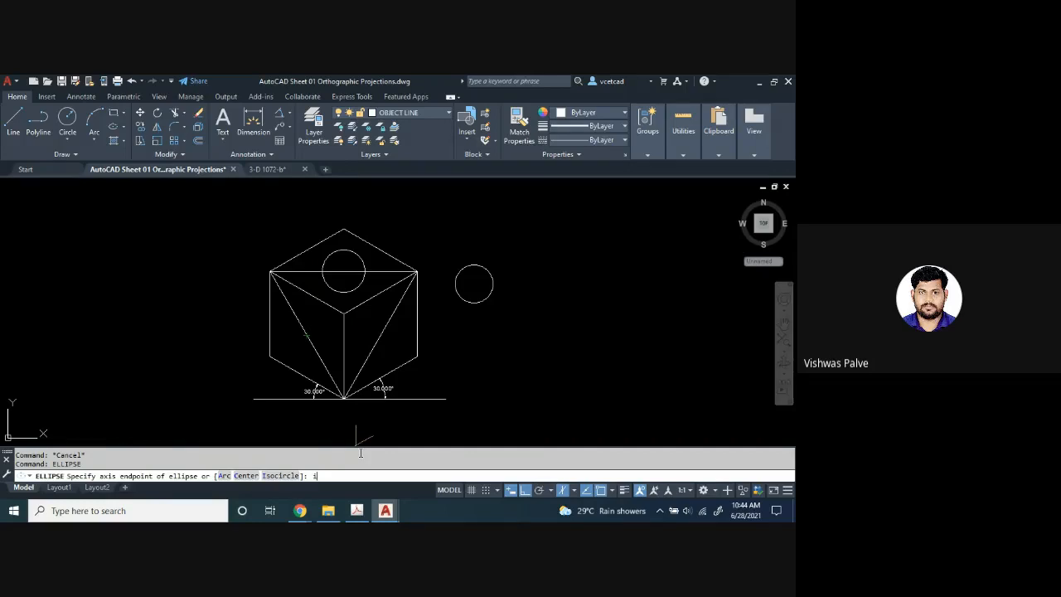
key(Return)
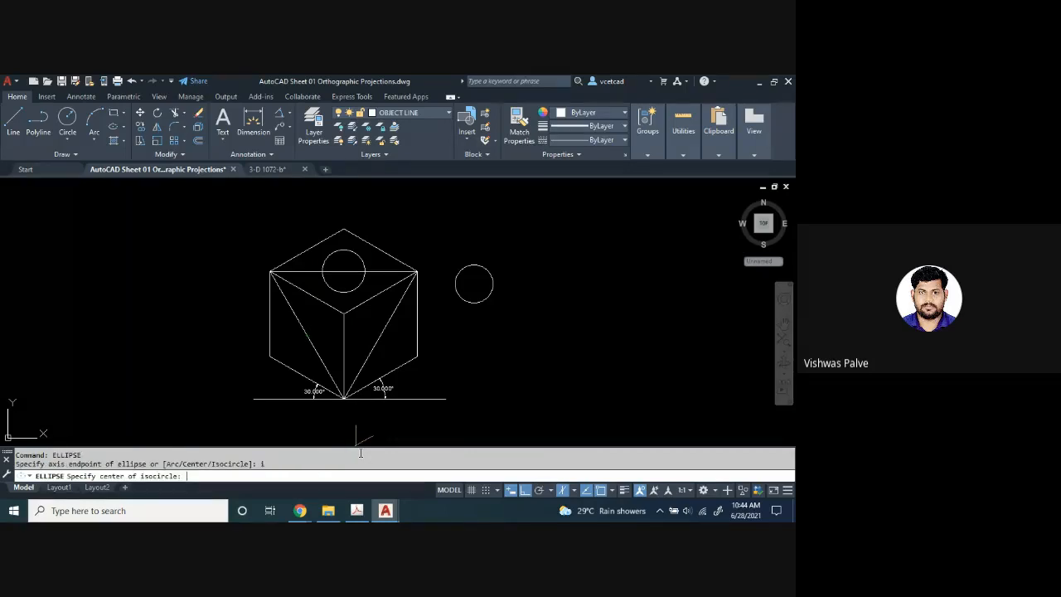
click(307, 336)
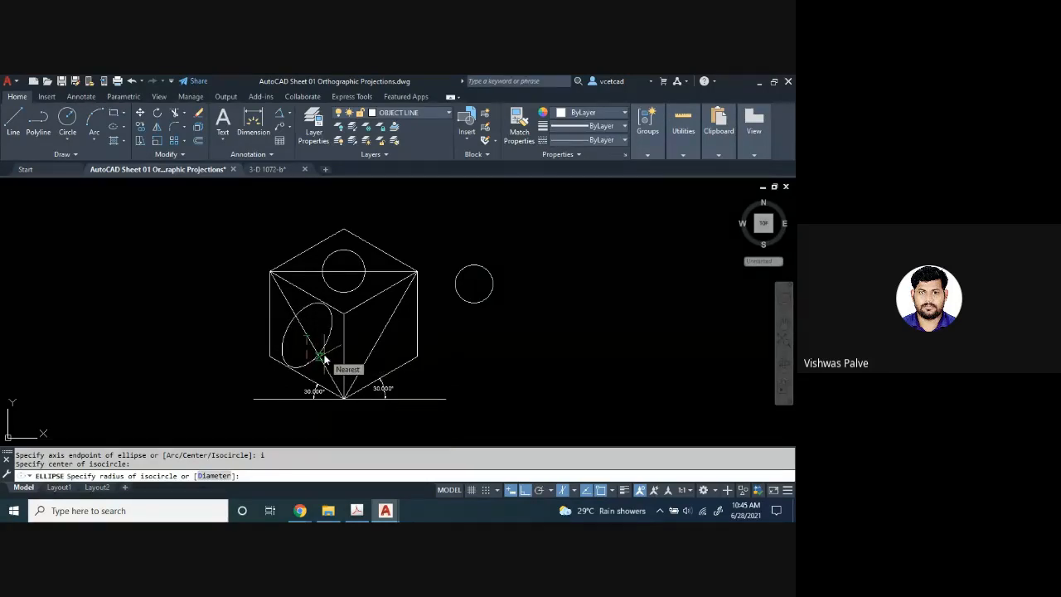
key(F5)
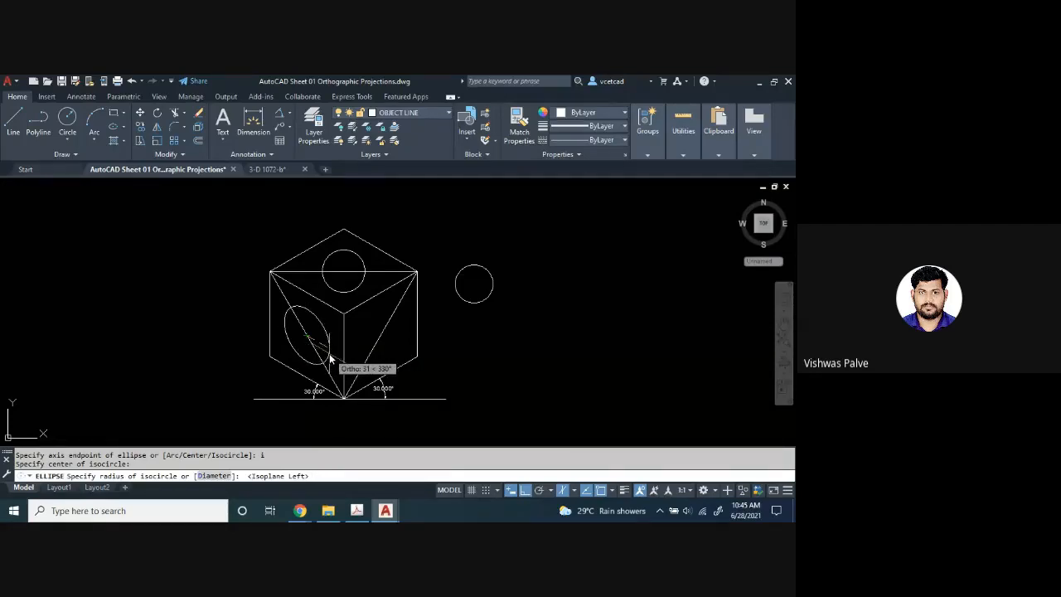
text(50)
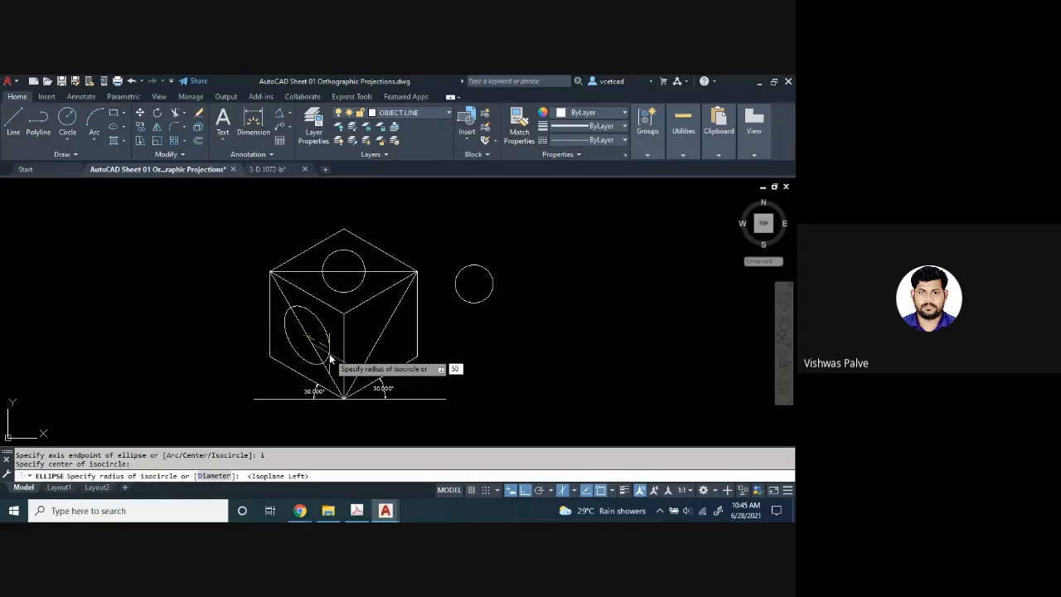
key(BackSpace)
key(BackSpace)
text(25)
key(Return)
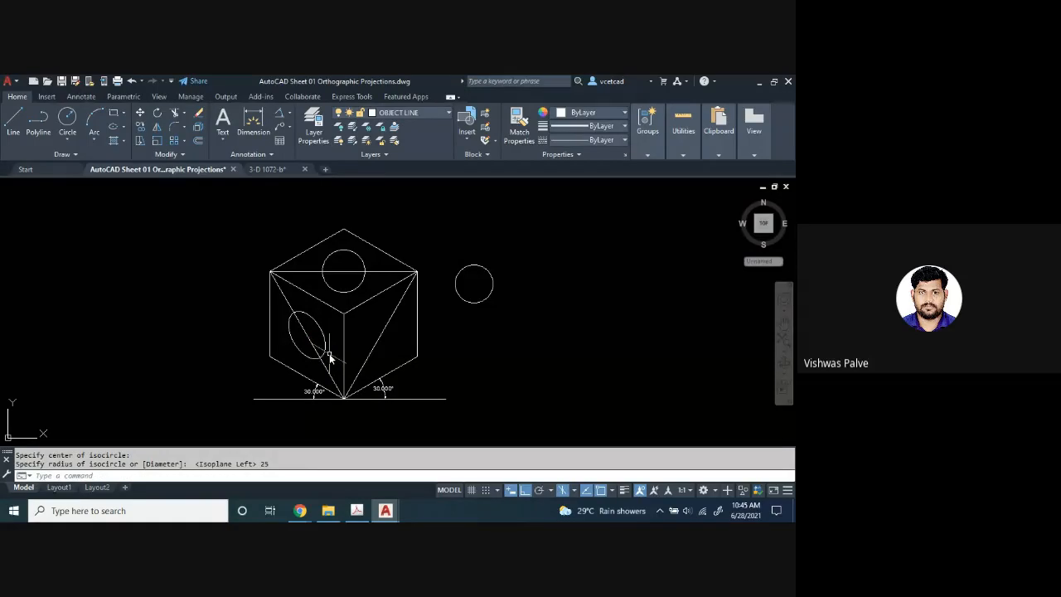
- Erase the diagonal line from the cube's left face
scroll(295, 332, up, 2)
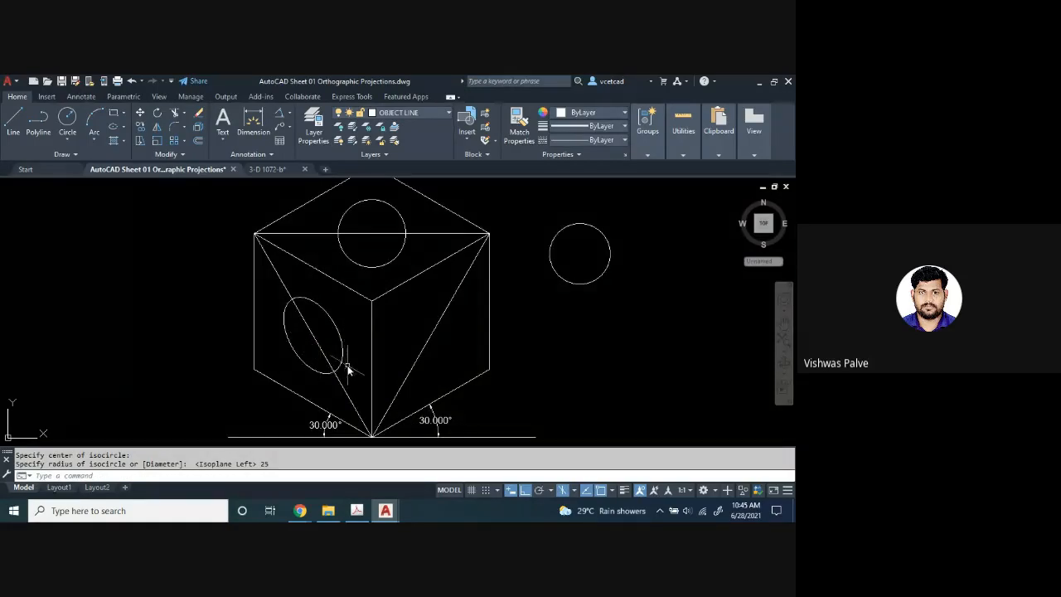
click(346, 388)
key(Delete)
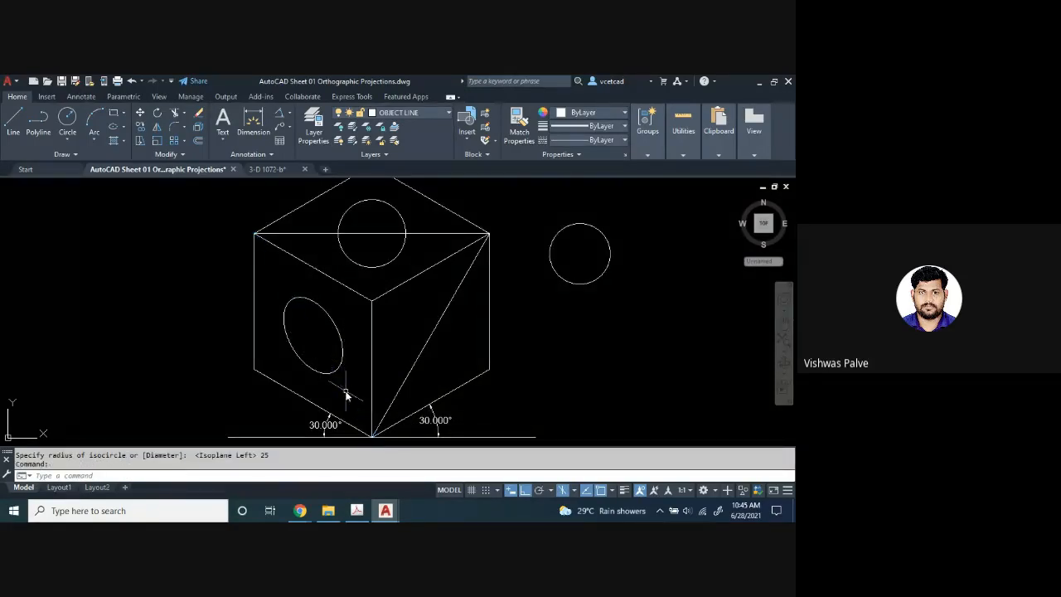
scroll(346, 396, down, 2)
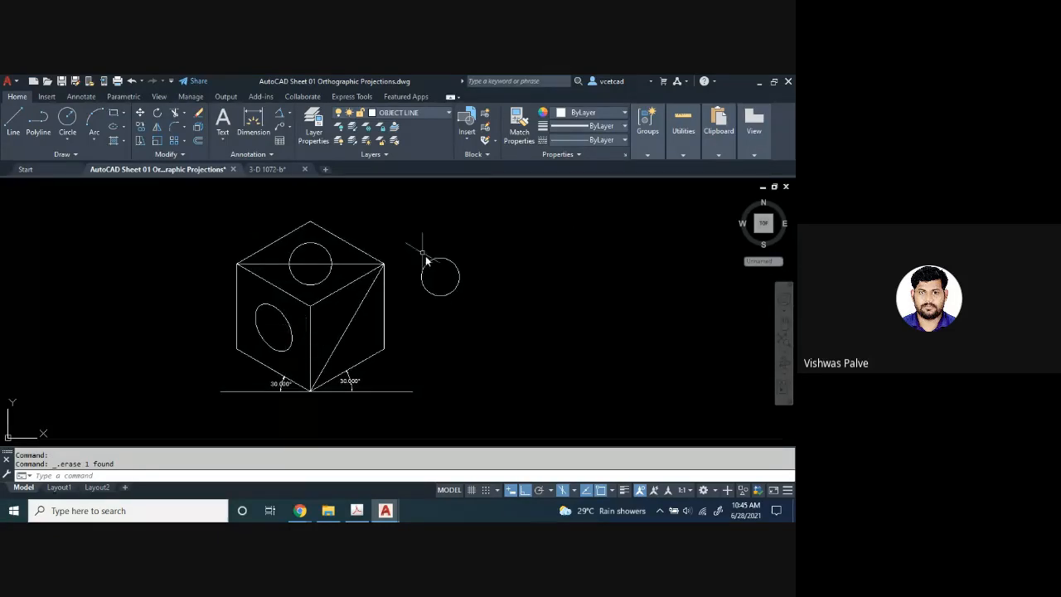
click(460, 291)
click(402, 259)
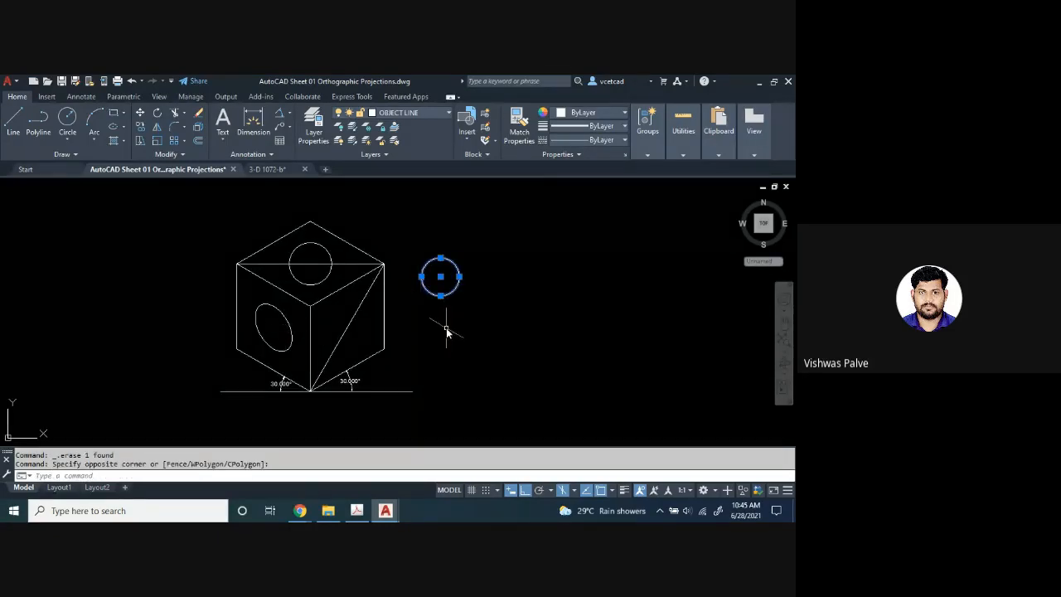
click(332, 288)
click(288, 241)
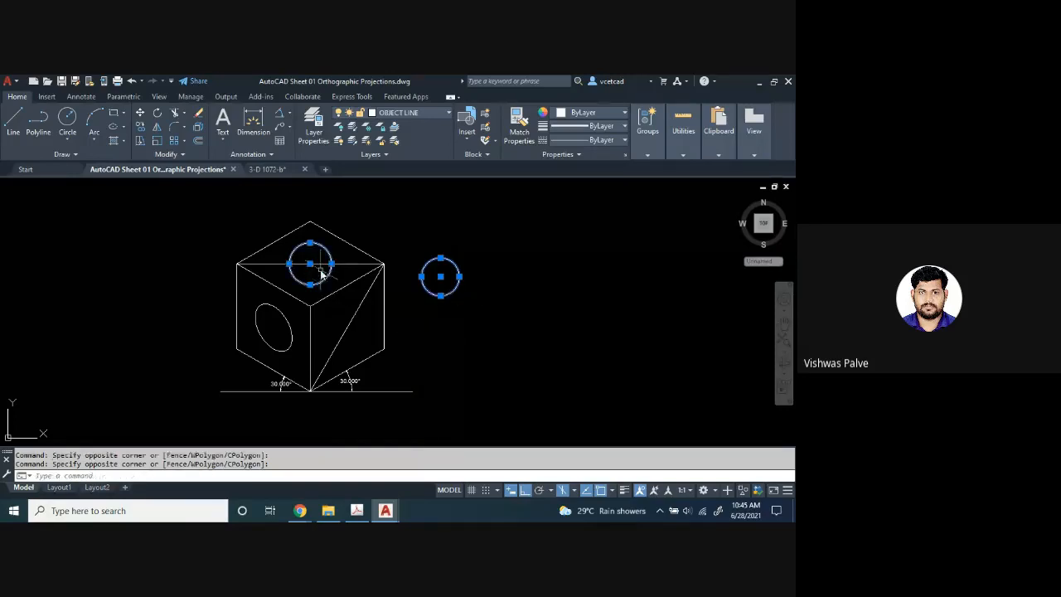
key(Escape)
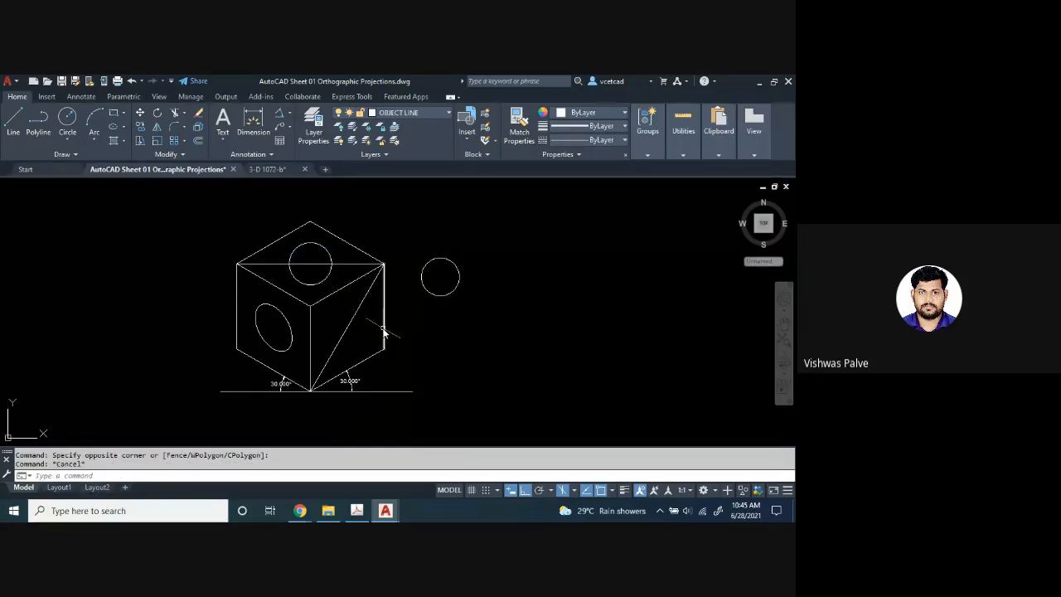
key(Escape)
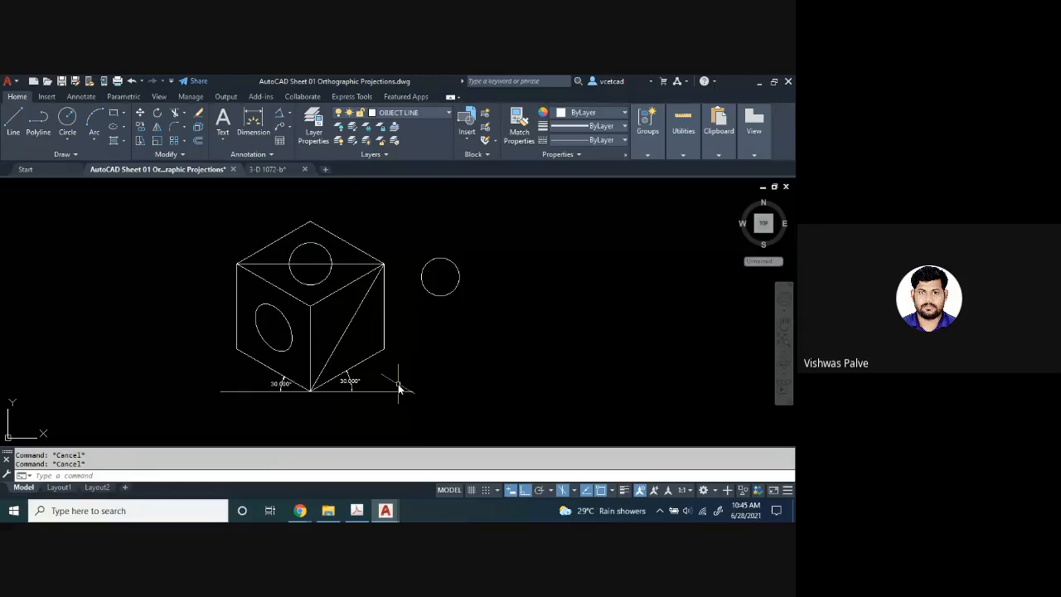
- Draw an isocircle of radius 25 in the top isoplane, centred on the midpoint of the top face's diagonal
text(l)
key(Return)
text(i)
key(Return)
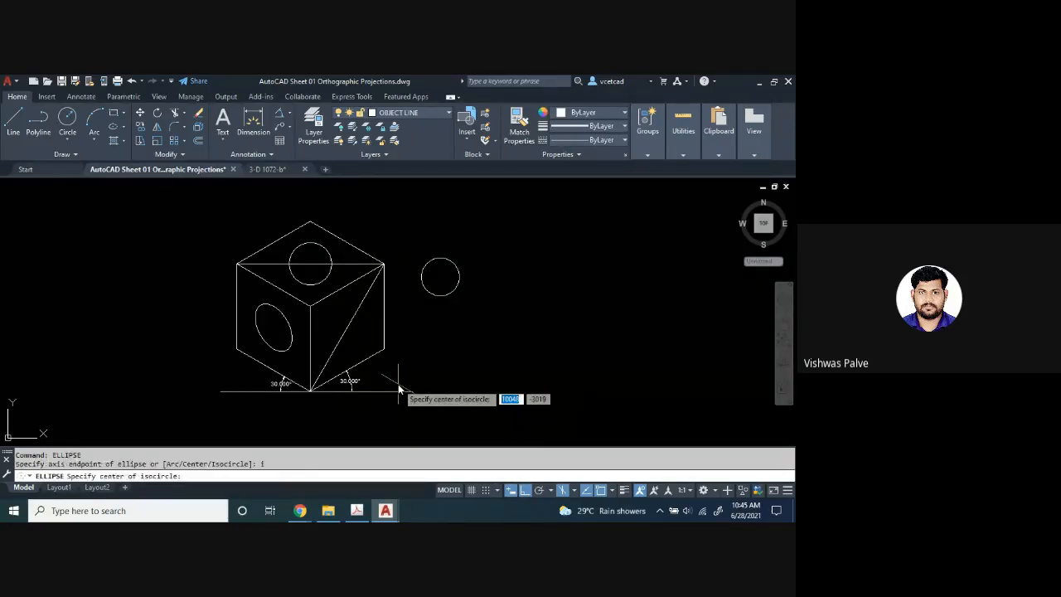
click(310, 264)
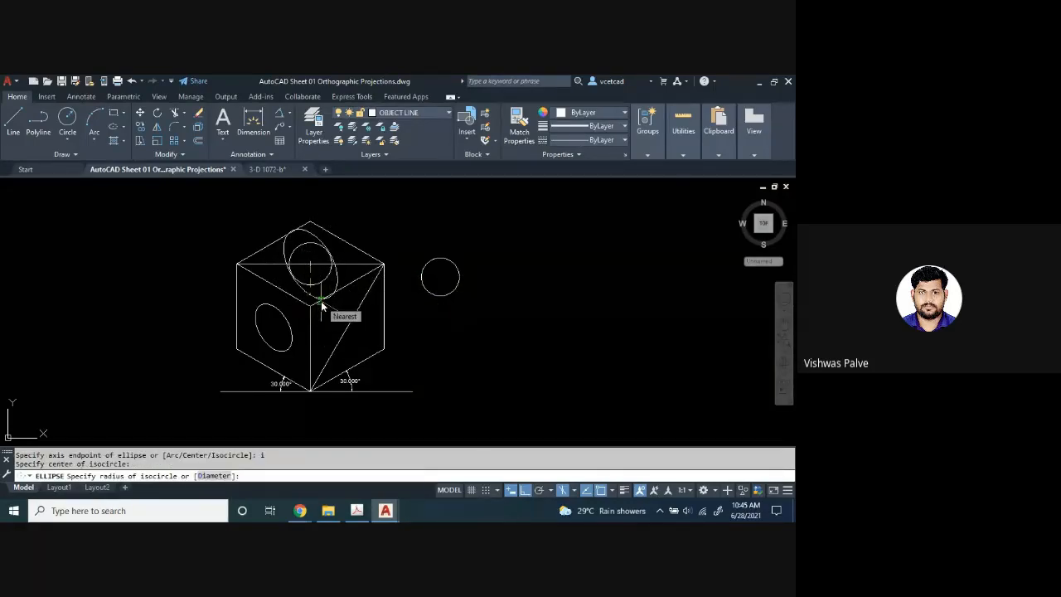
key(F5)
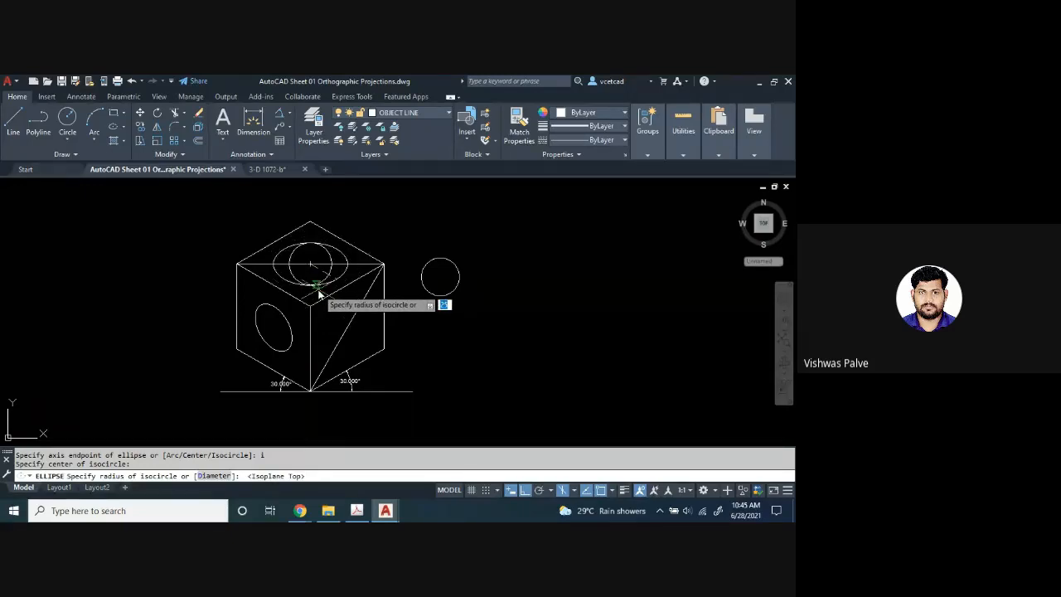
text(25)
key(Return)
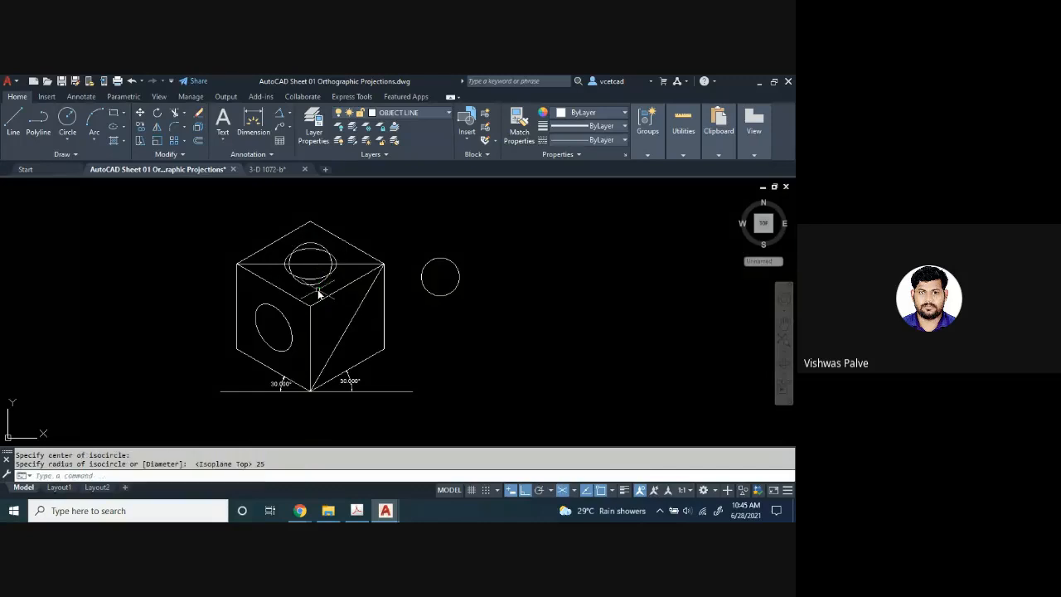
- Erase the ordinary circle and the diagonal line from the cube's top face, keeping the isocircle
scroll(332, 296, up, 2)
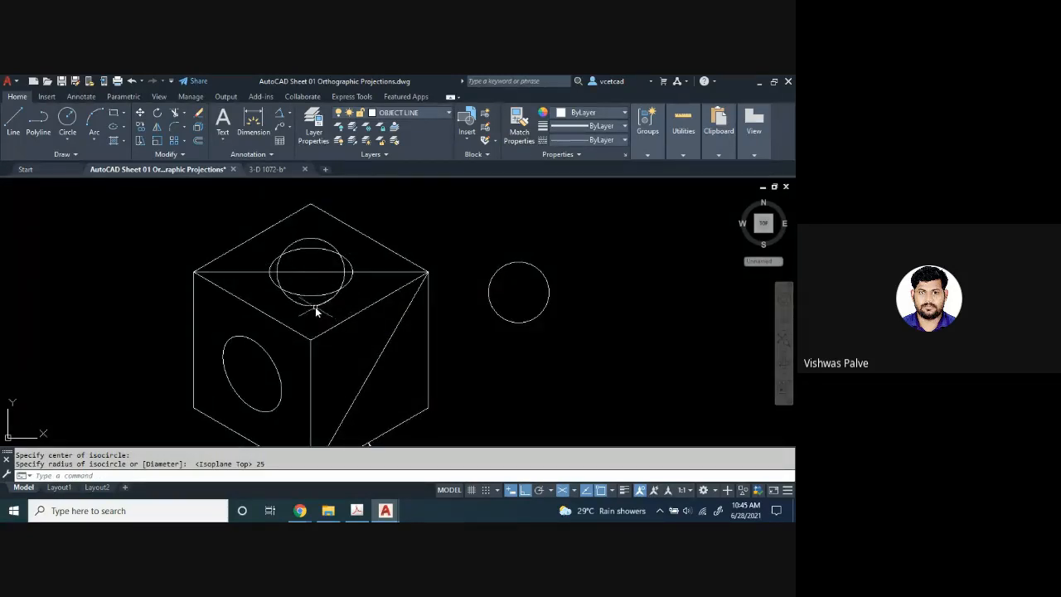
click(315, 306)
key(Delete)
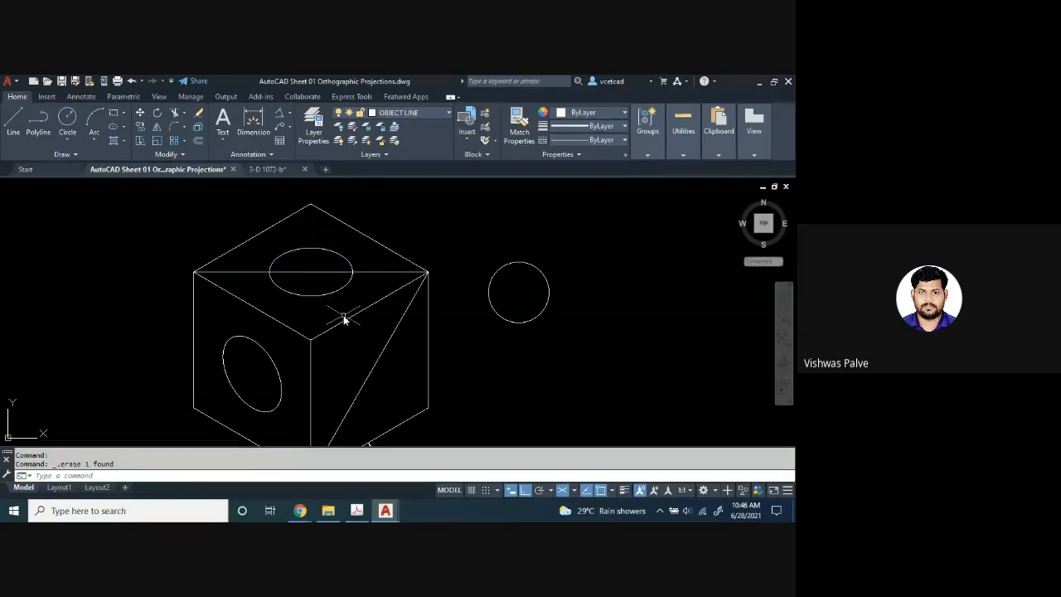
scroll(362, 315, down, 4)
click(363, 300)
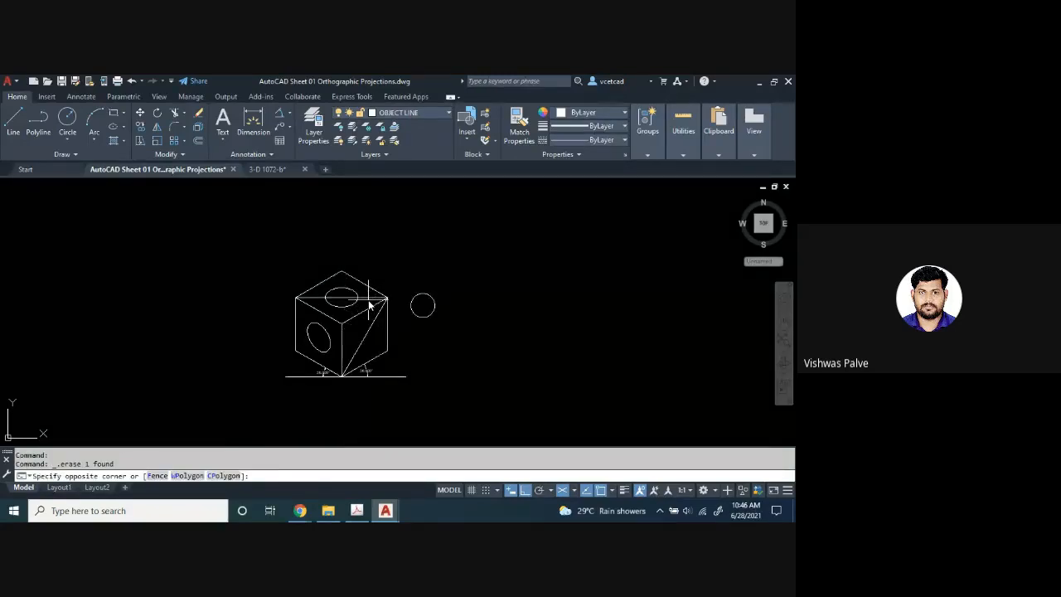
click(371, 305)
key(Delete)
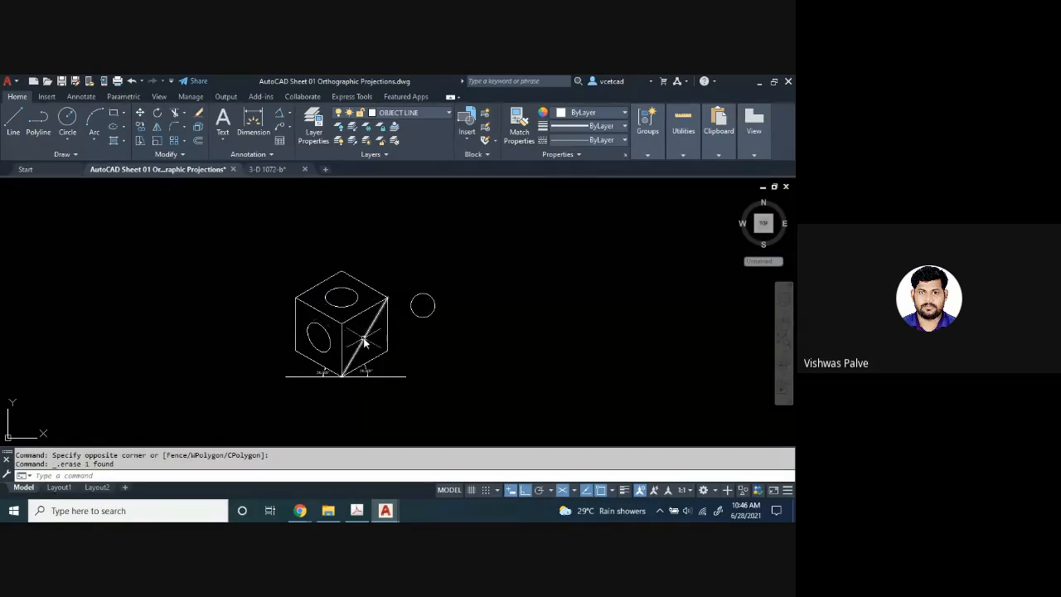
- Draw an isocircle of radius 30 in the right isoplane, centred on the midpoint of the cube's right-face diagonal
middle_drag(357, 341, 340, 328)
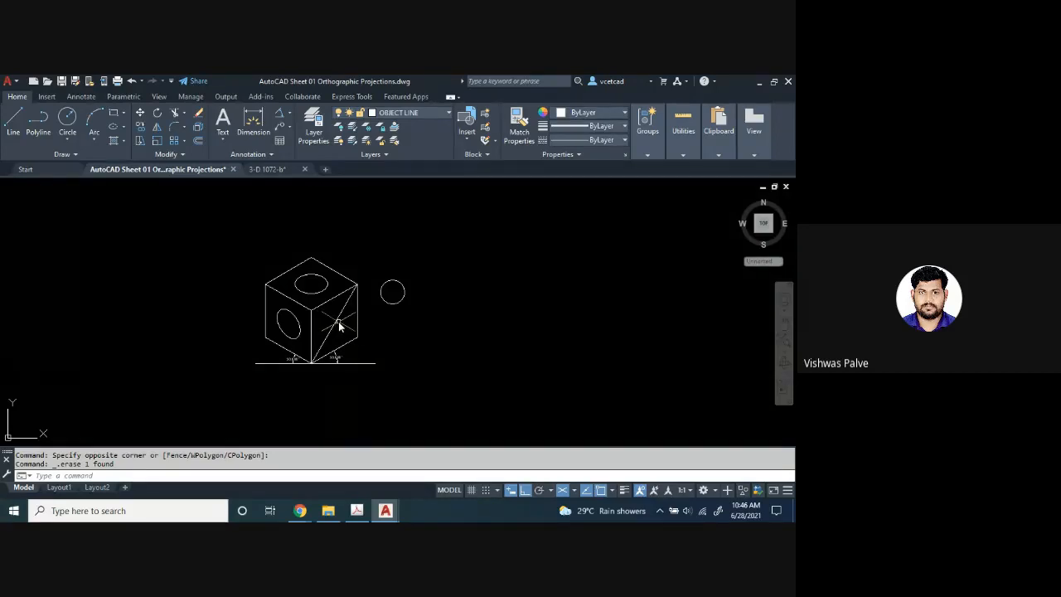
text(l)
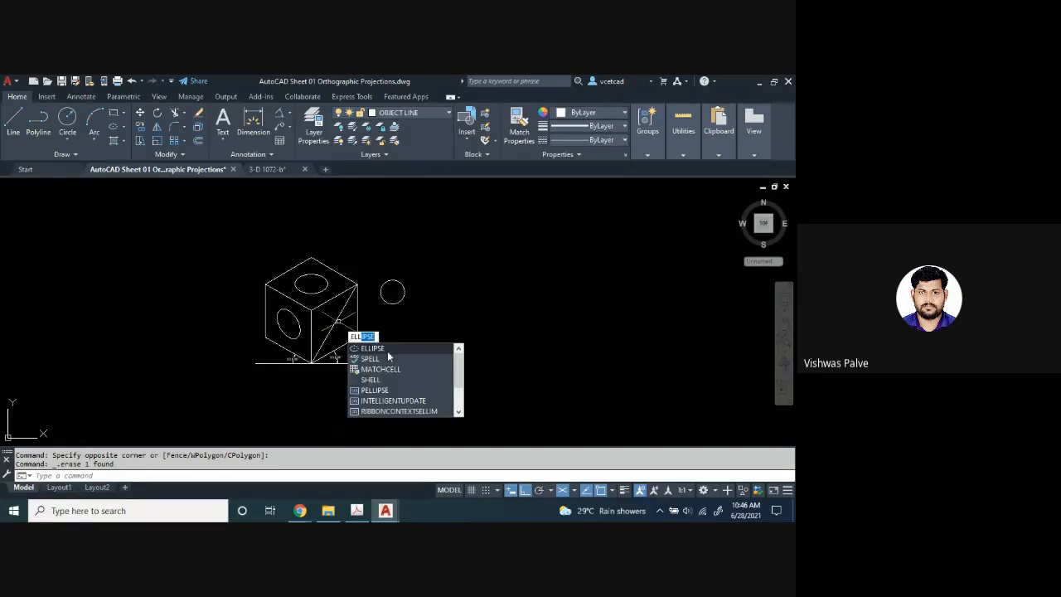
key(Return)
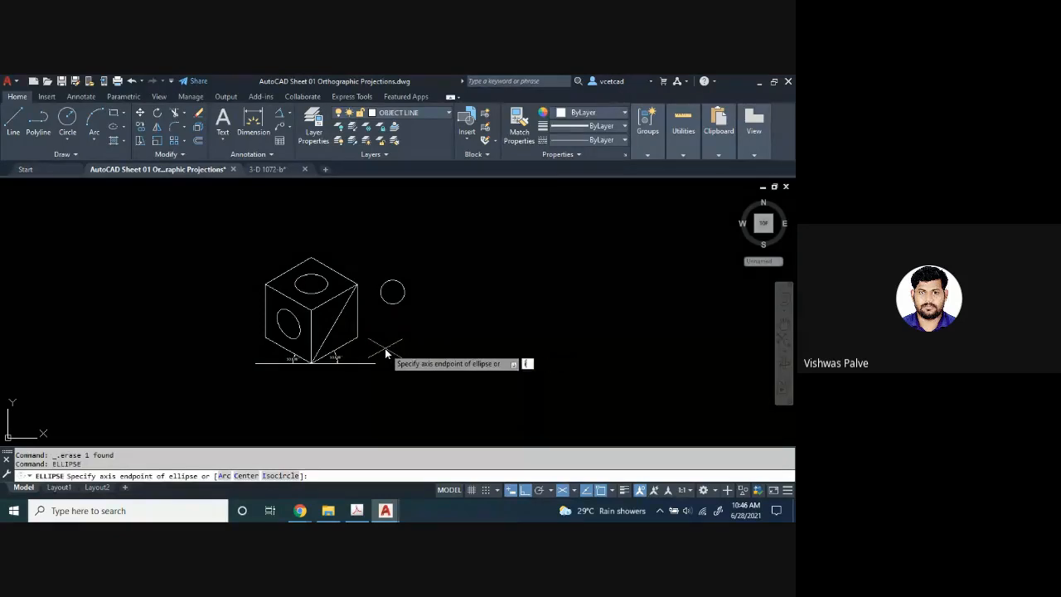
text(i)
key(Return)
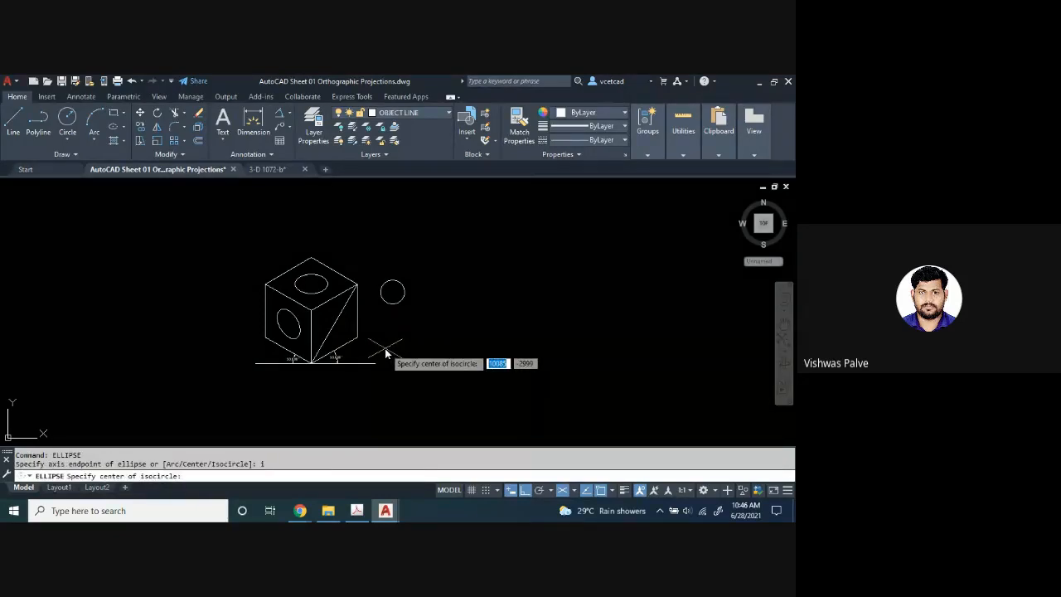
click(335, 324)
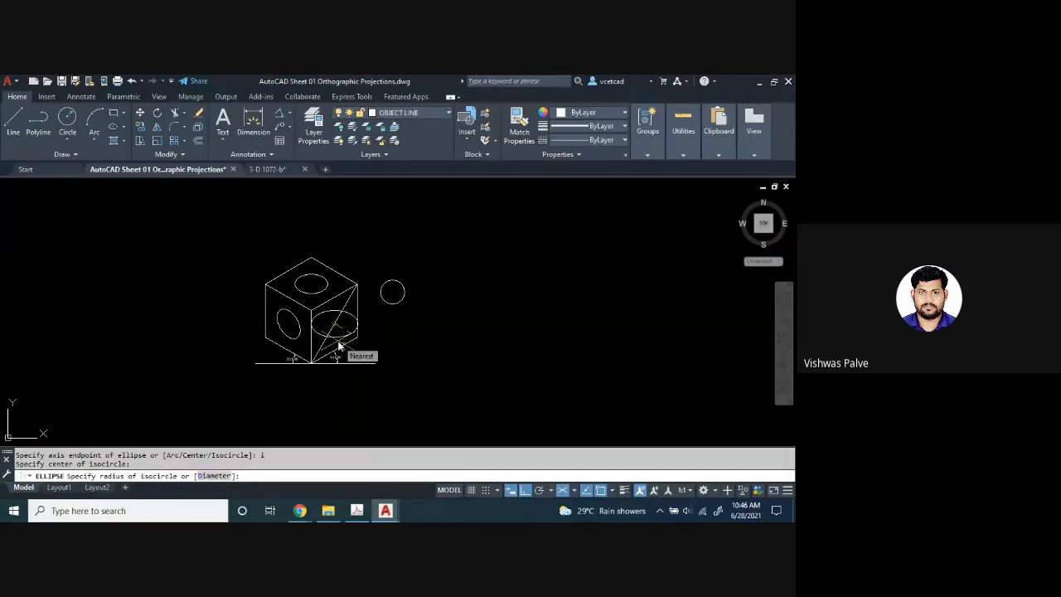
key(F5)
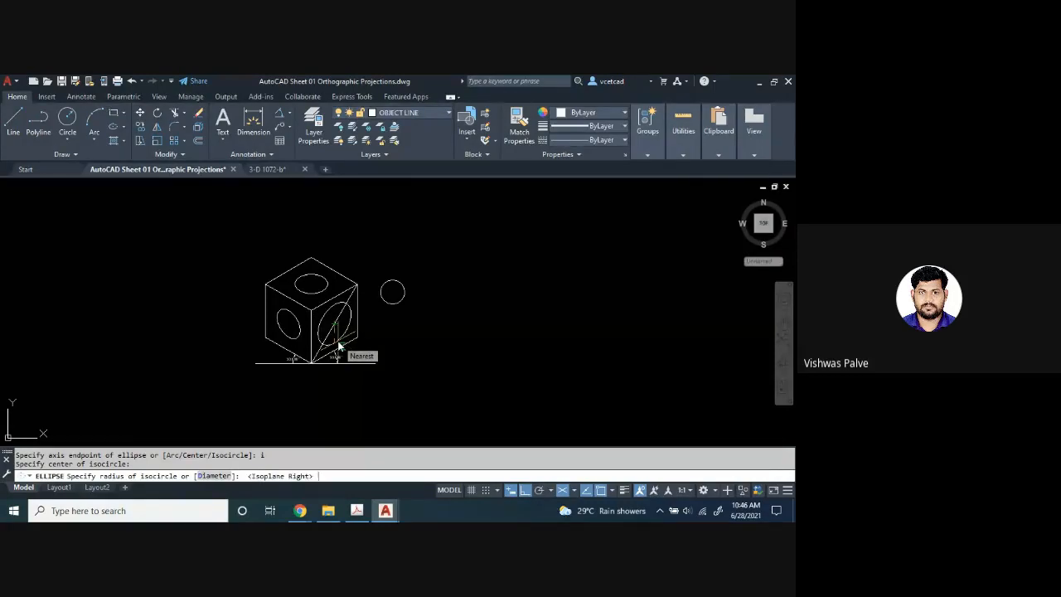
text(30)
key(Return)
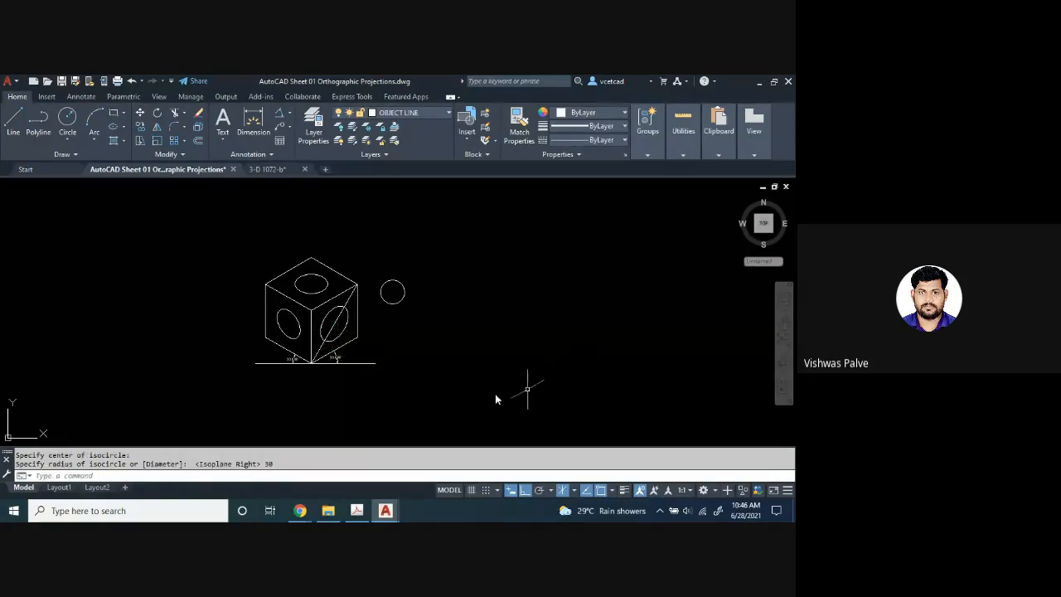
key(Escape)
key(Escape)
- Erase the loose circle beside the cube
click(425, 304)
click(379, 268)
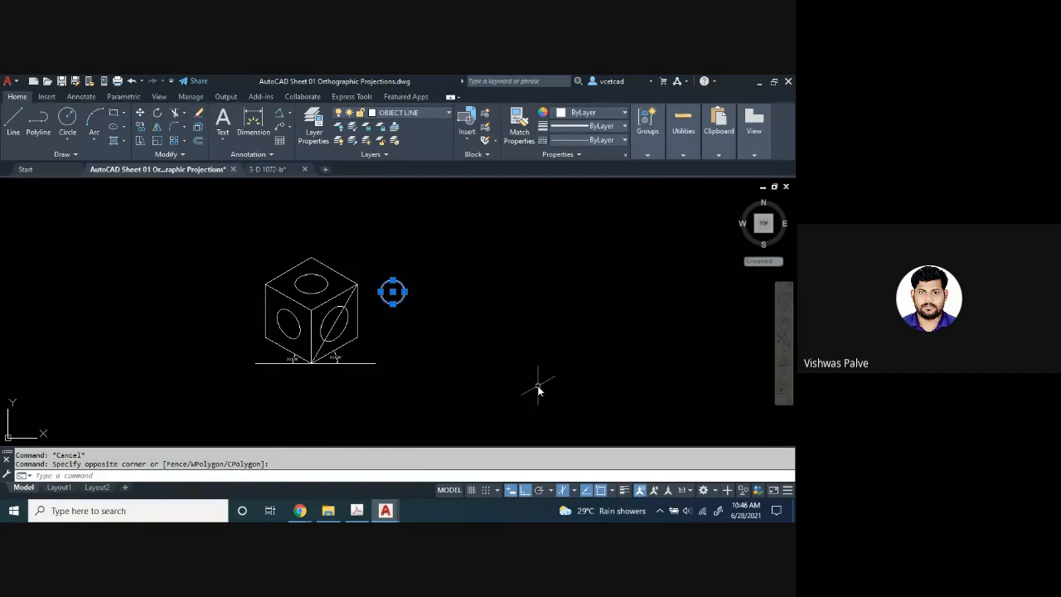
key(Delete)
- Draw a closed 100 by 100 square with lines in the right isoplane, in the empty space beside the cube
middle_drag(439, 355, 278, 346)
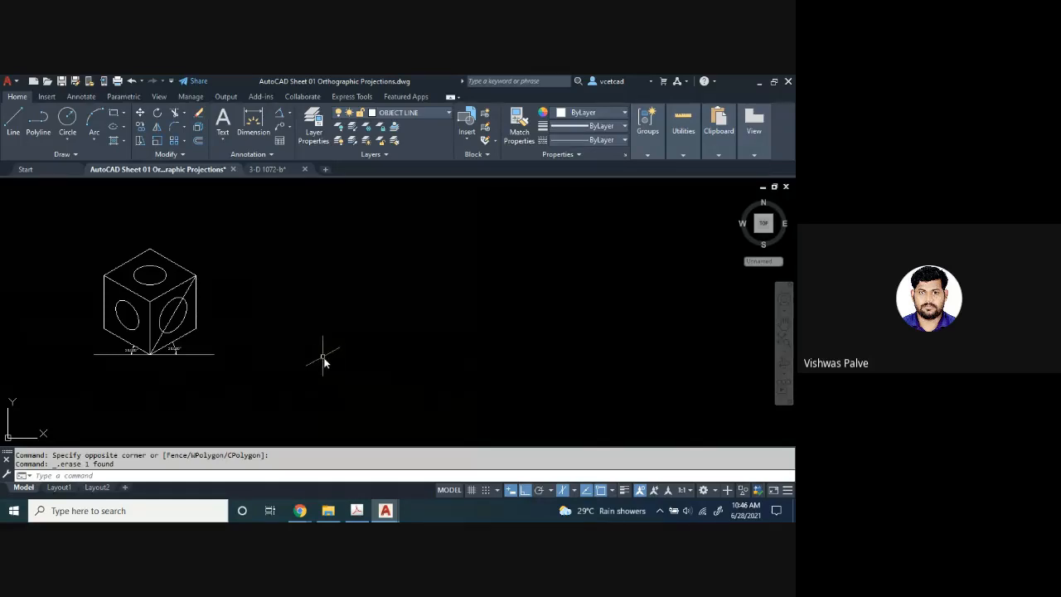
text(l)
key(Return)
click(342, 382)
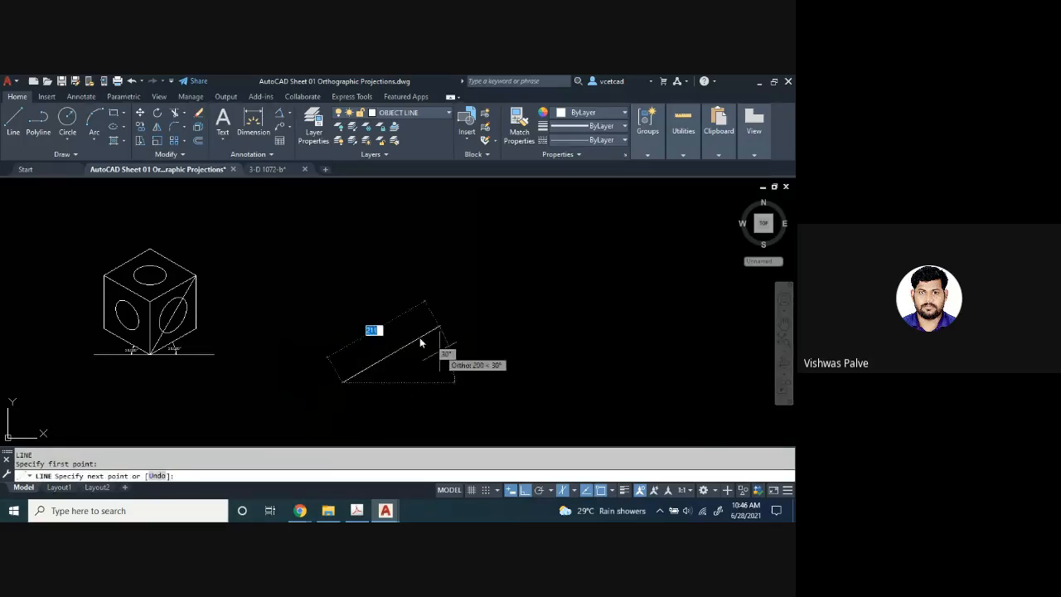
text(100)
key(Return)
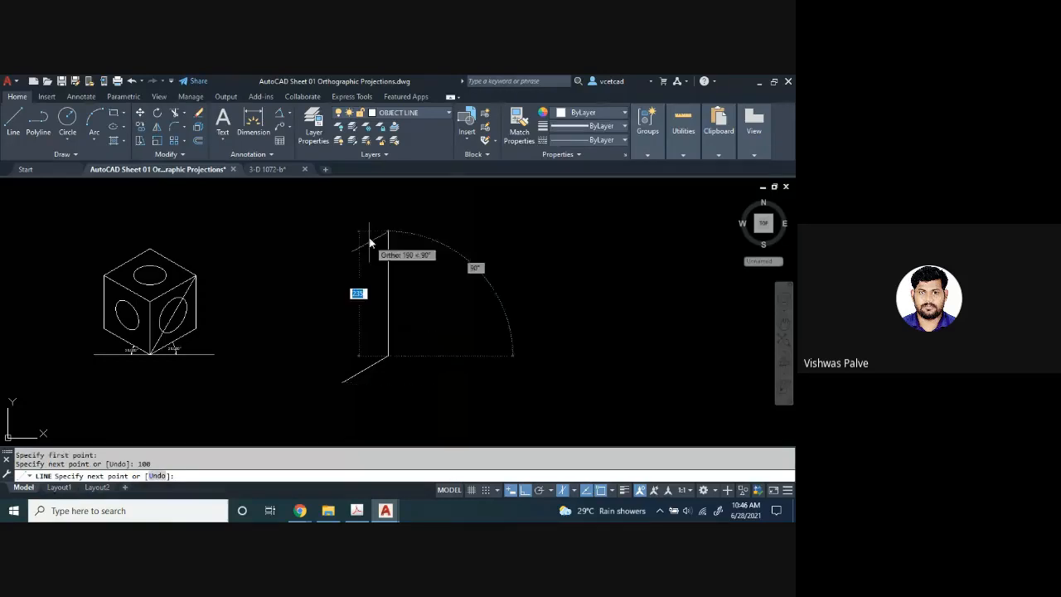
text(100)
key(Return)
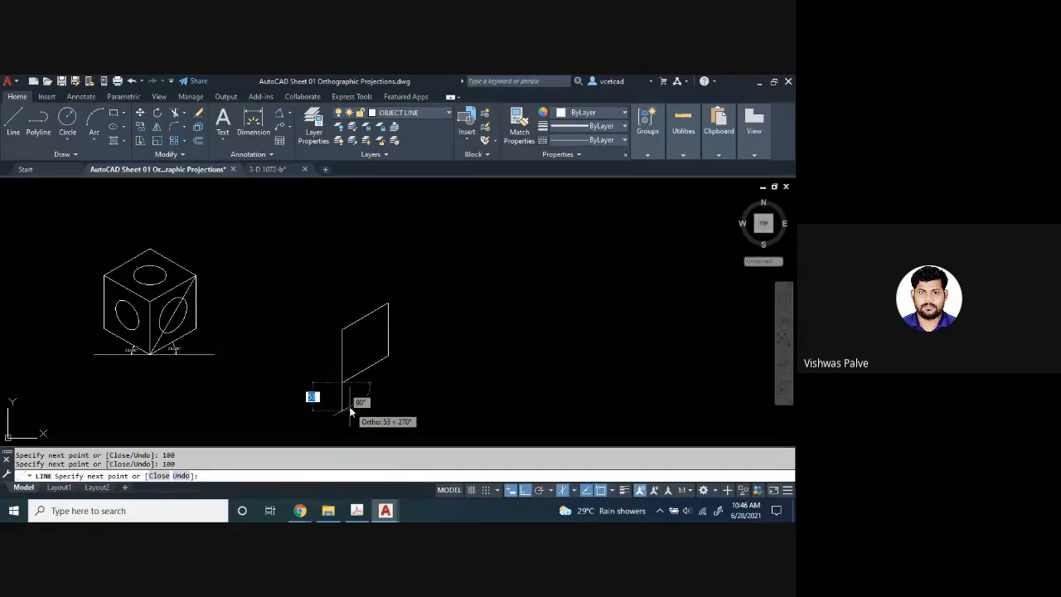
- Add a 10-unit thickness to the square plate with lines along its side, 100 up and 100 along the top, ending at the front face's far upper corner
key(F5)
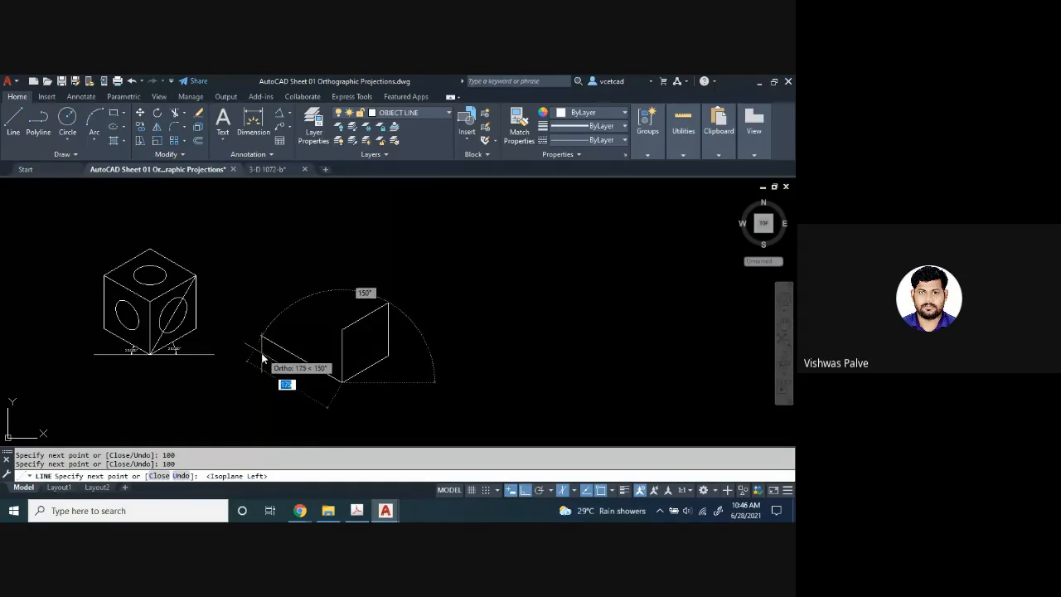
text(10)
key(Return)
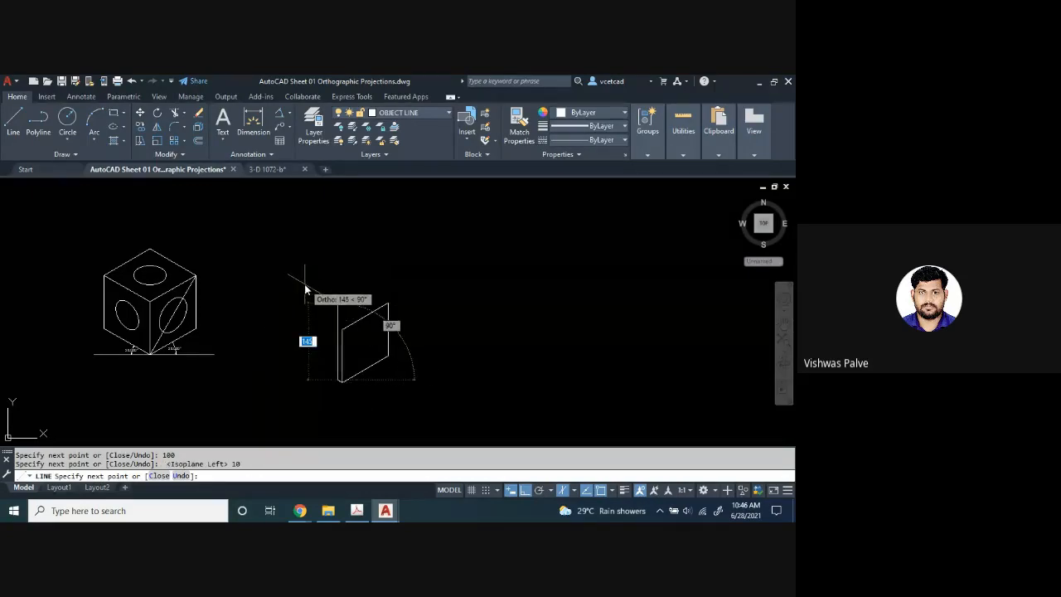
text(100)
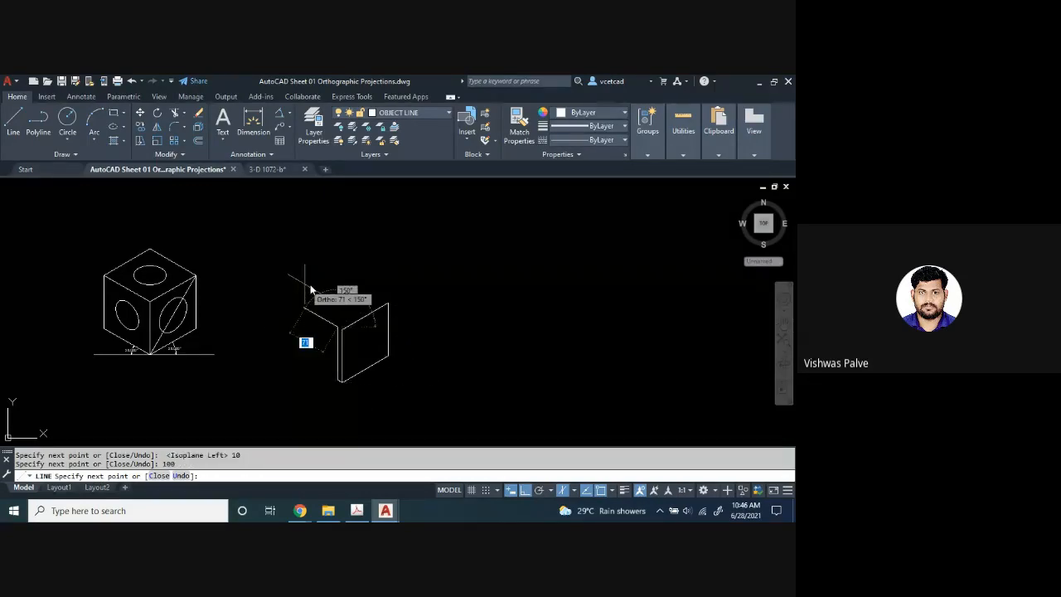
key(Return)
key(F5)
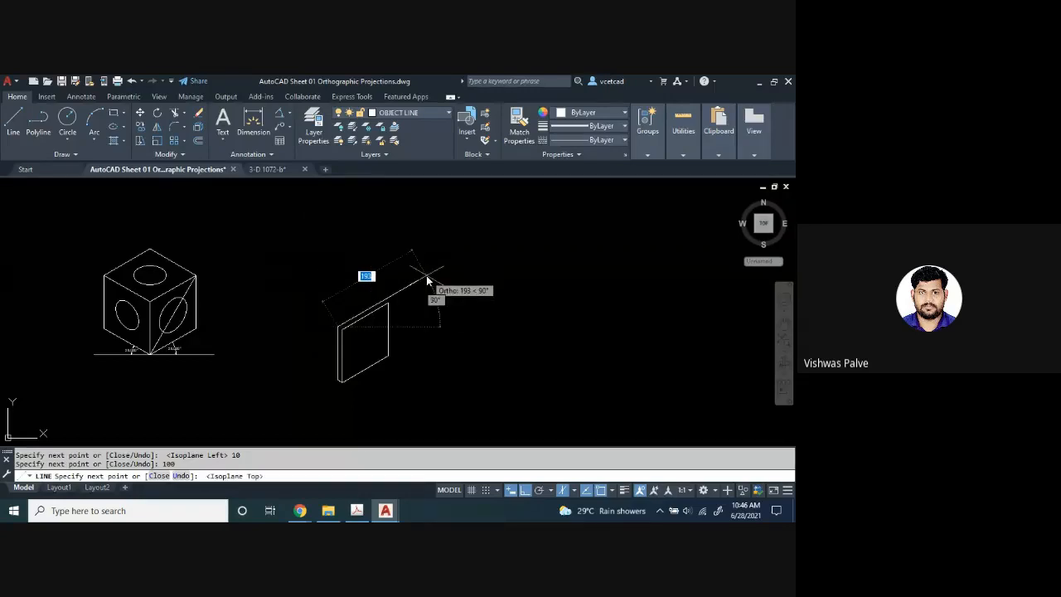
text(100)
key(Return)
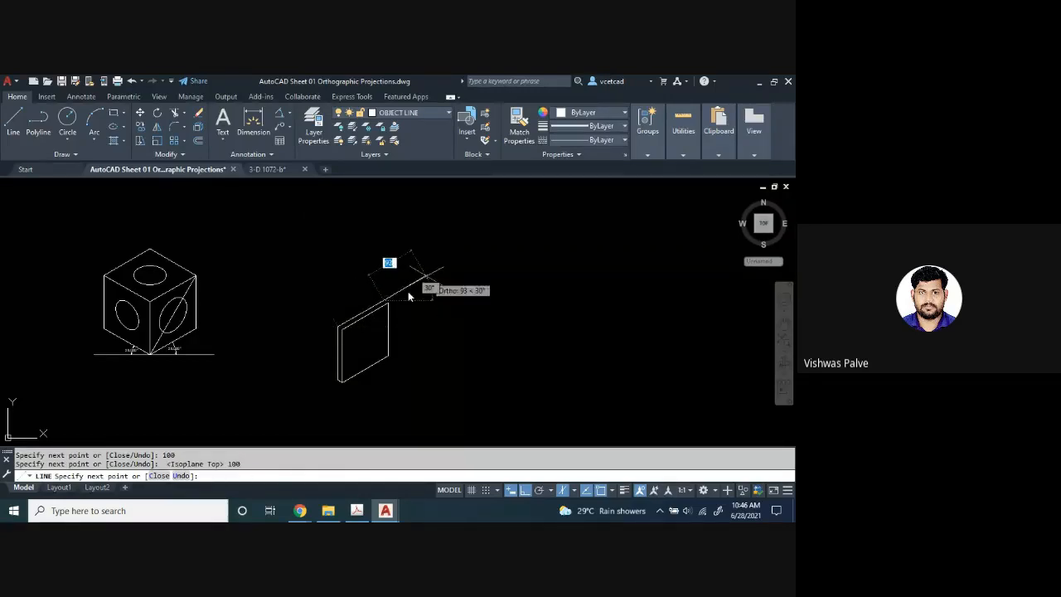
key(Escape)
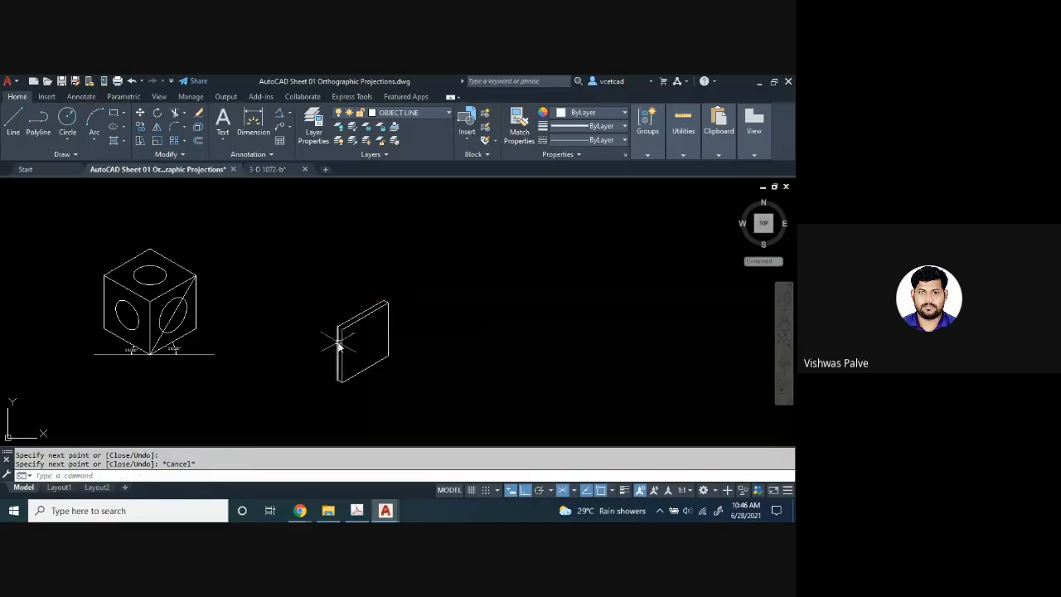
- Draw the short edge joining the plate's back and front upper corners at the near end
scroll(340, 344, up, 4)
middle_drag(340, 344, 327, 356)
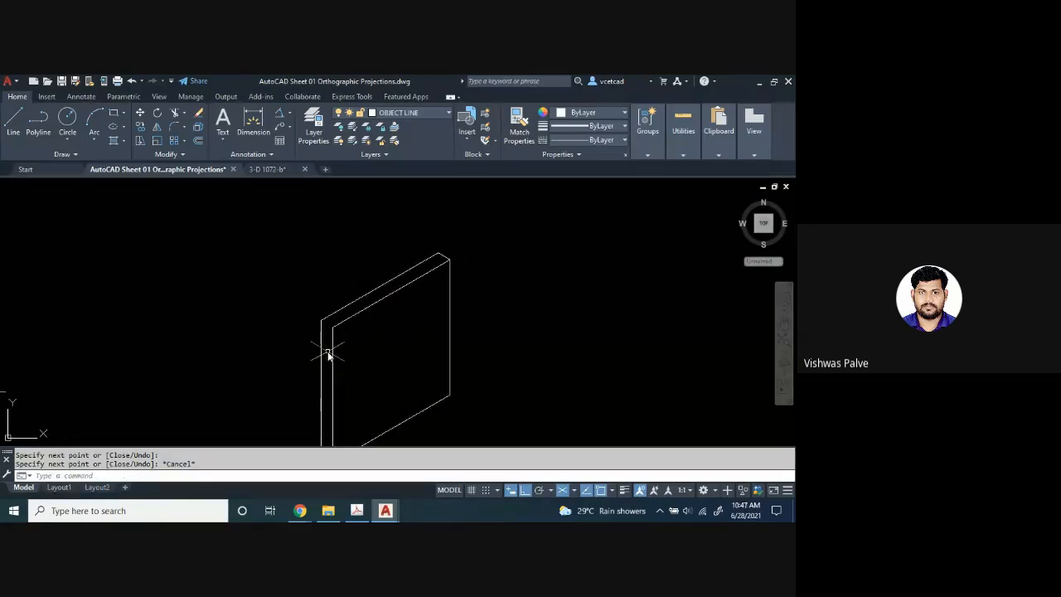
key(space)
click(322, 320)
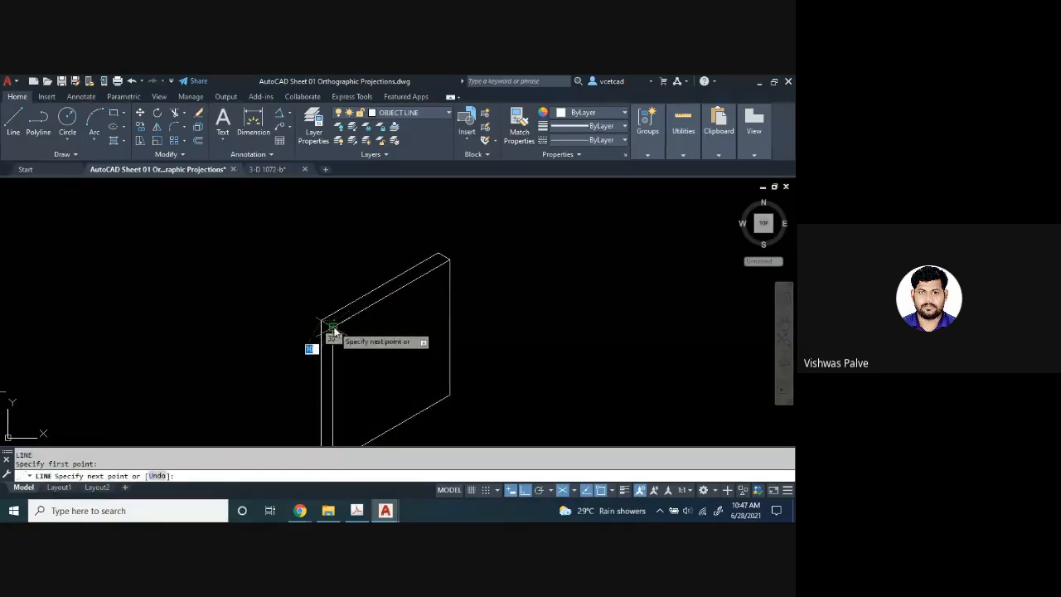
click(332, 328)
key(space)
scroll(401, 379, down, 4)
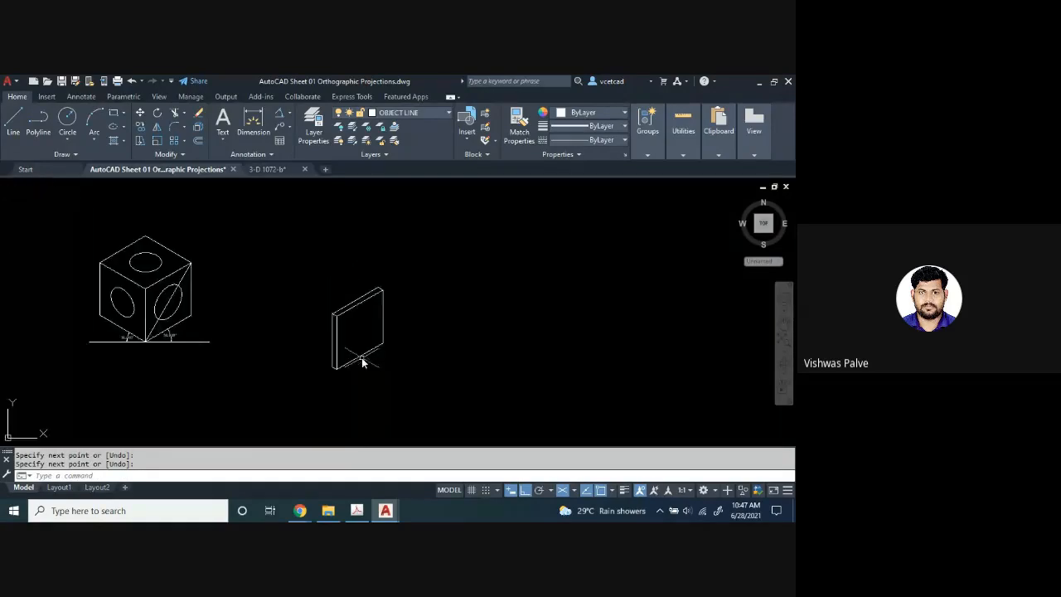
- Draw a diagonal line across the plate's front face, from its near lower corner to its far upper corner
scroll(363, 362, up, 3)
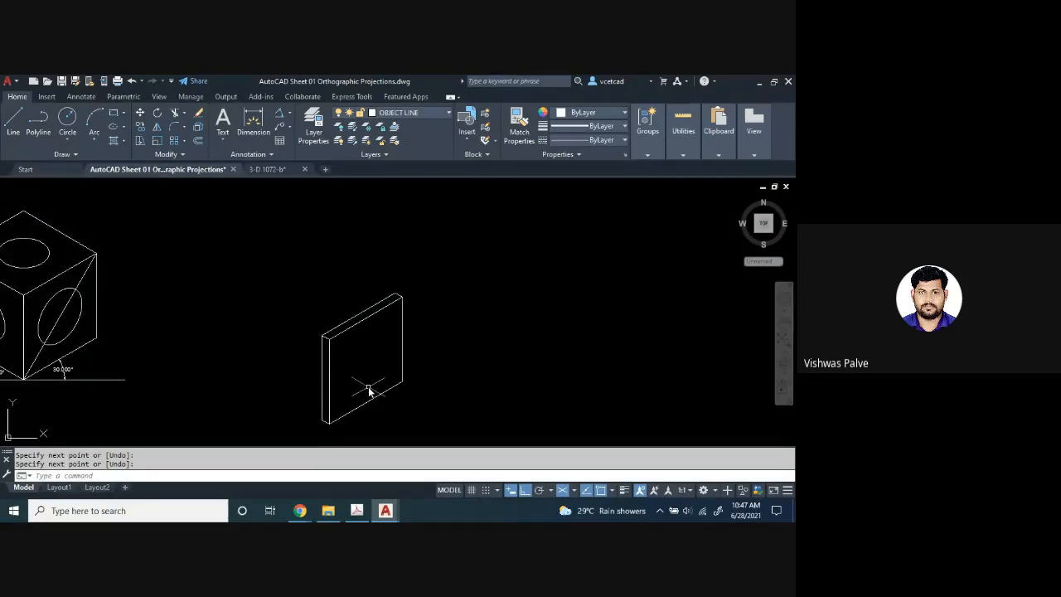
text(l)
key(space)
click(323, 423)
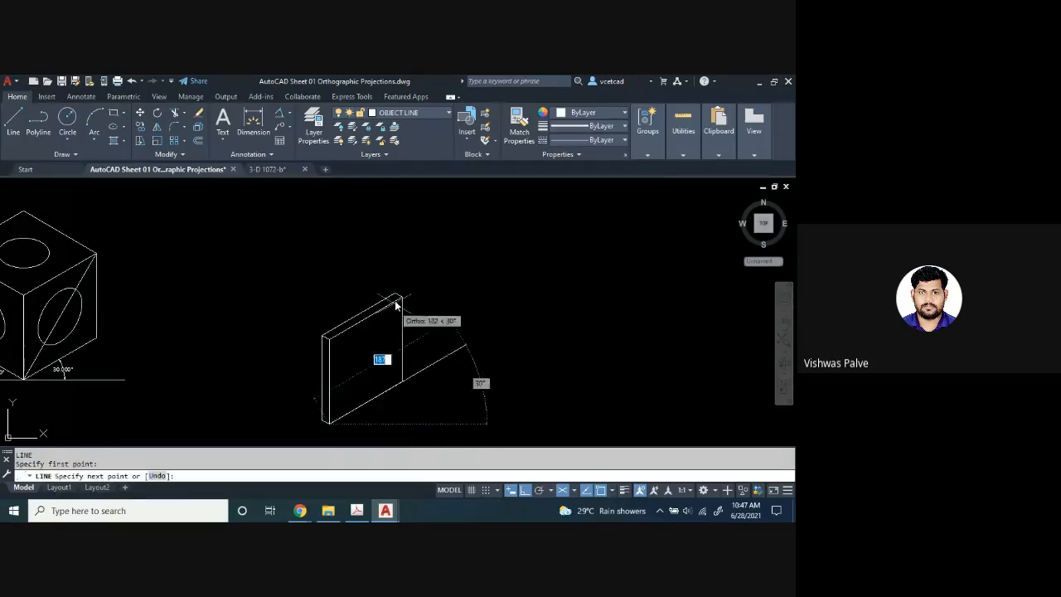
click(399, 297)
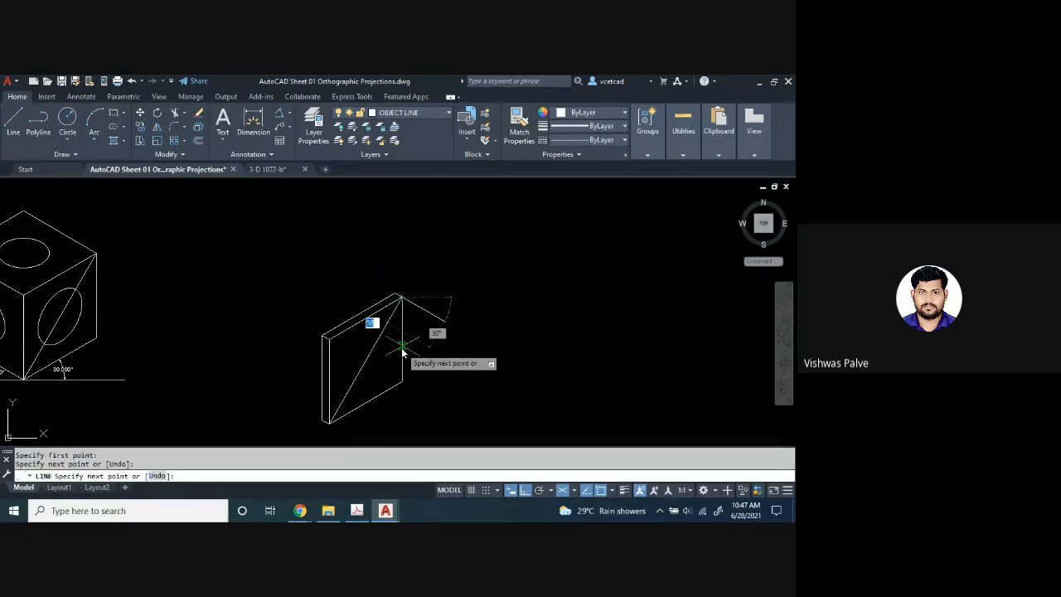
key(Escape)
key(Escape)
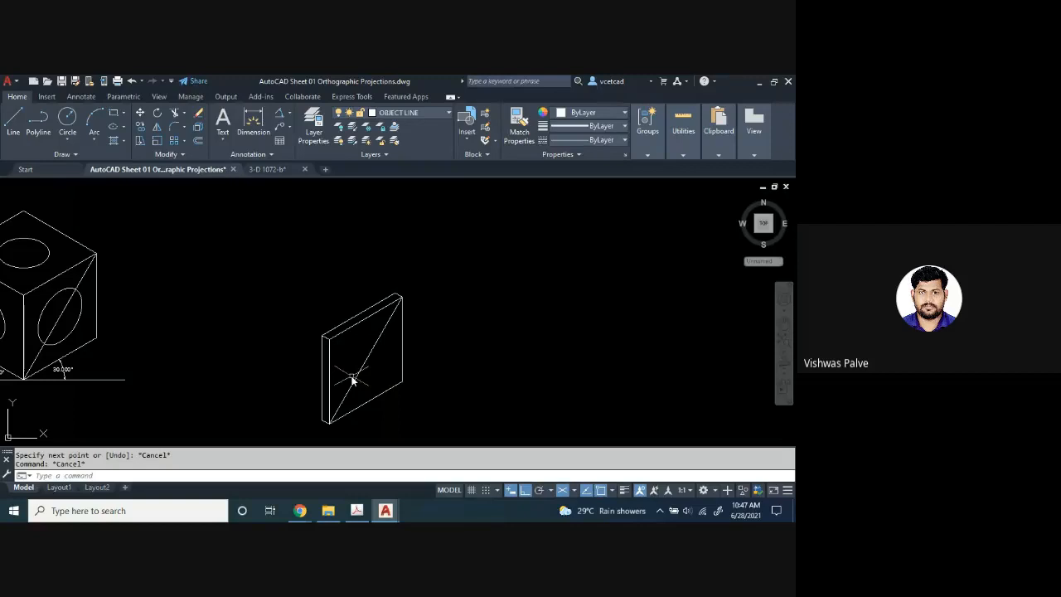
- Draw an isocircle of radius 25 in the right isoplane, centred on the midpoint of the plate's front-face diagonal
text(ell)
key(Return)
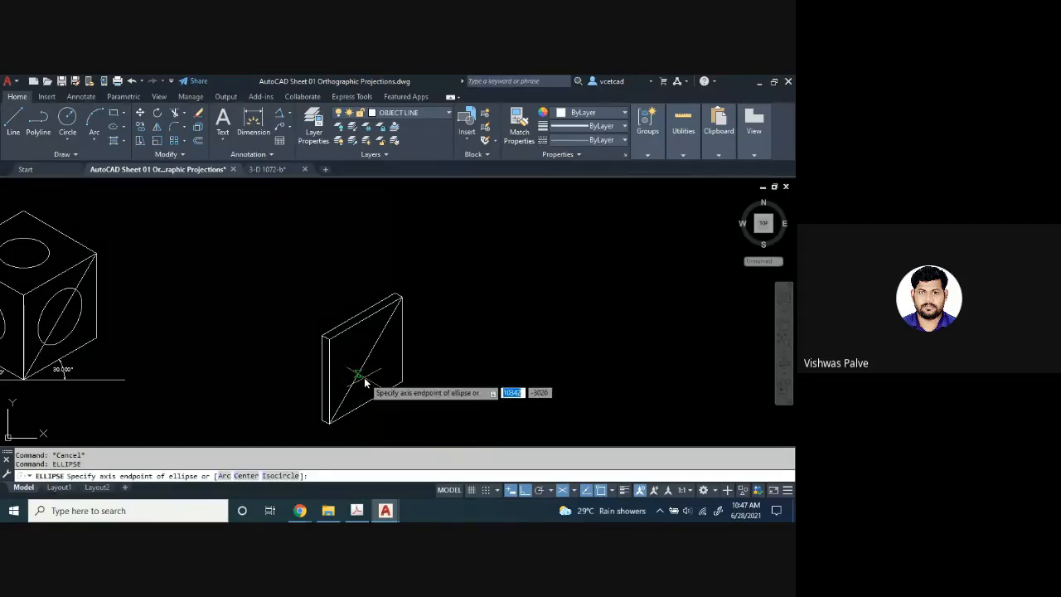
text(i)
key(Return)
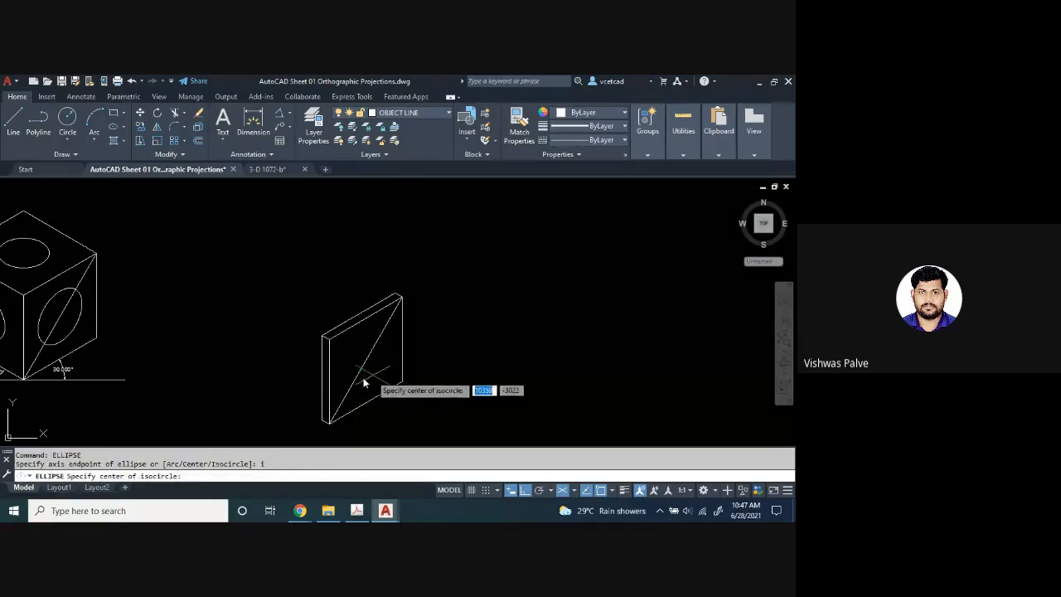
click(365, 364)
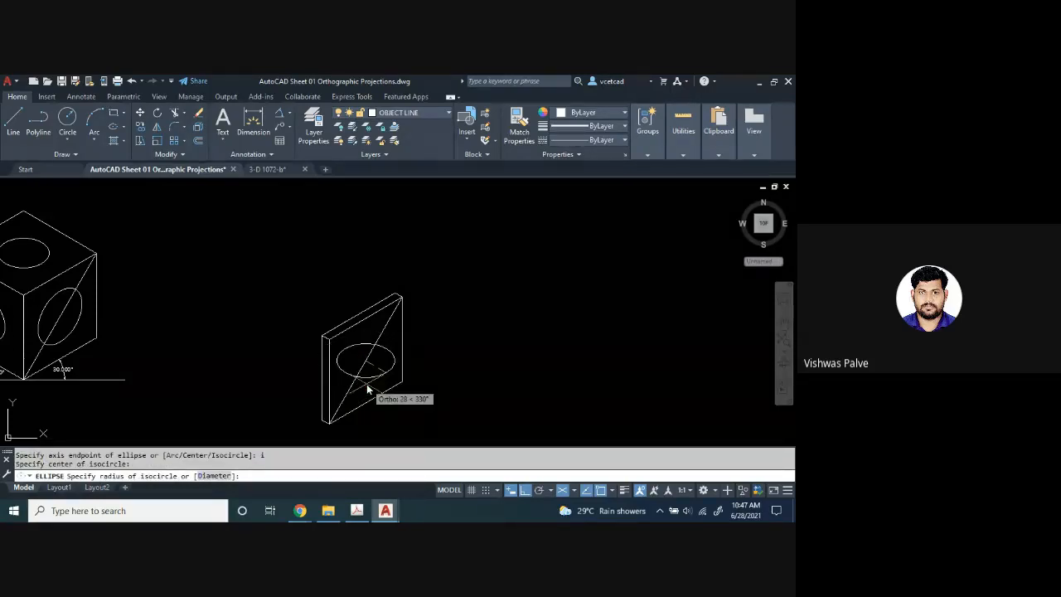
key(F5)
text(25)
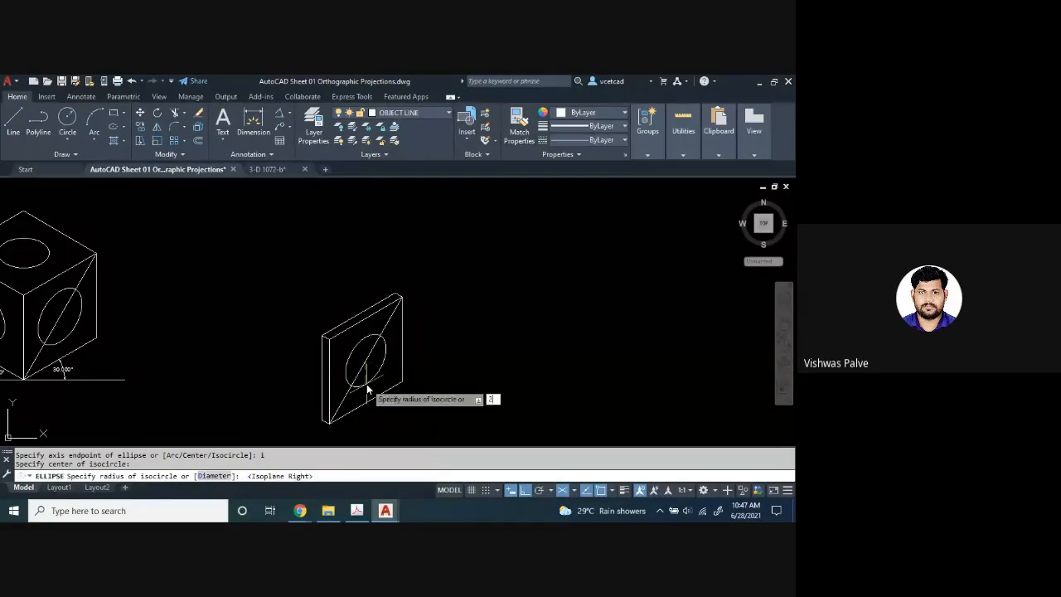
key(Return)
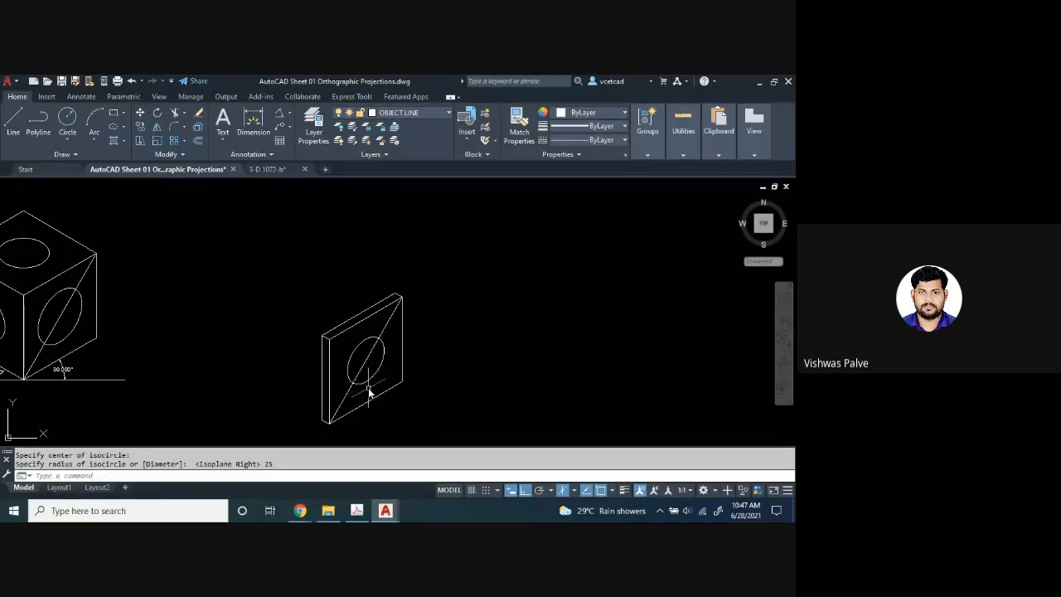
- Erase the diagonal line from the plate's front face
key(Escape)
click(361, 373)
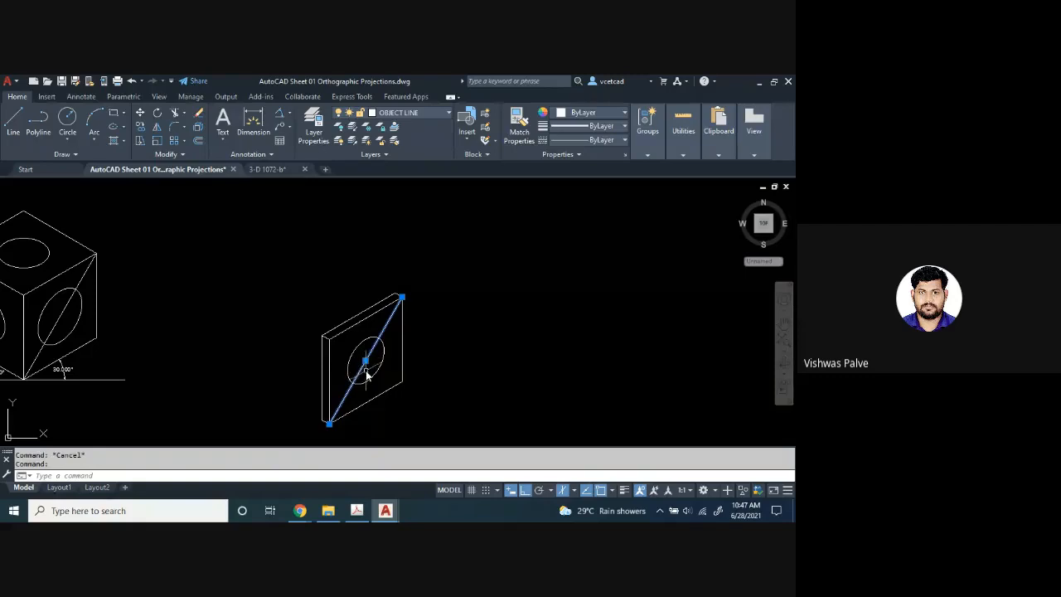
key(Delete)
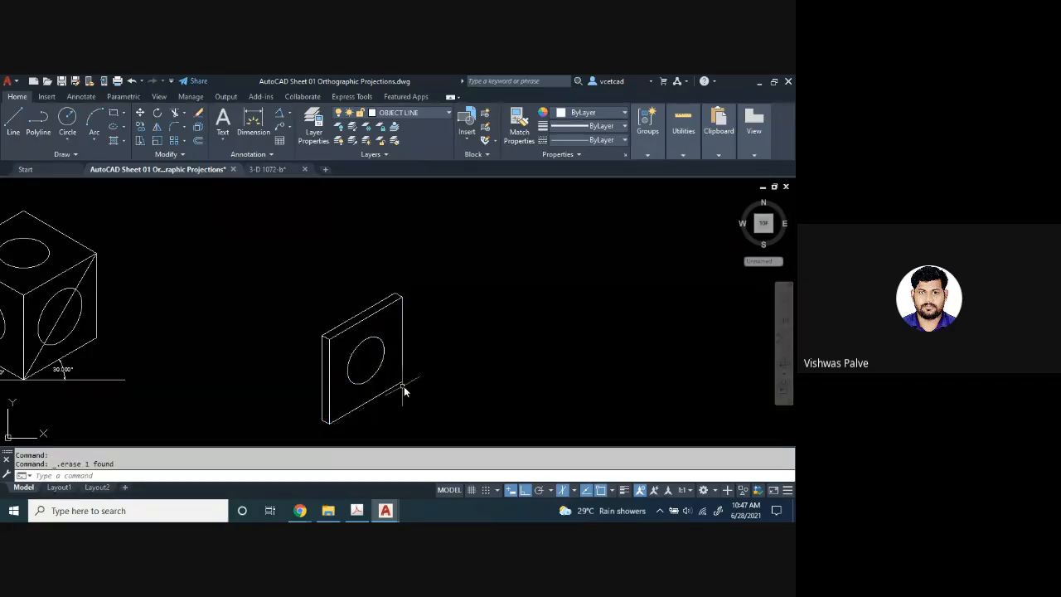
- Copy the plate's front-face isocircle 10 units back through the thickness, along the left isoplane
scroll(390, 374, up, 3)
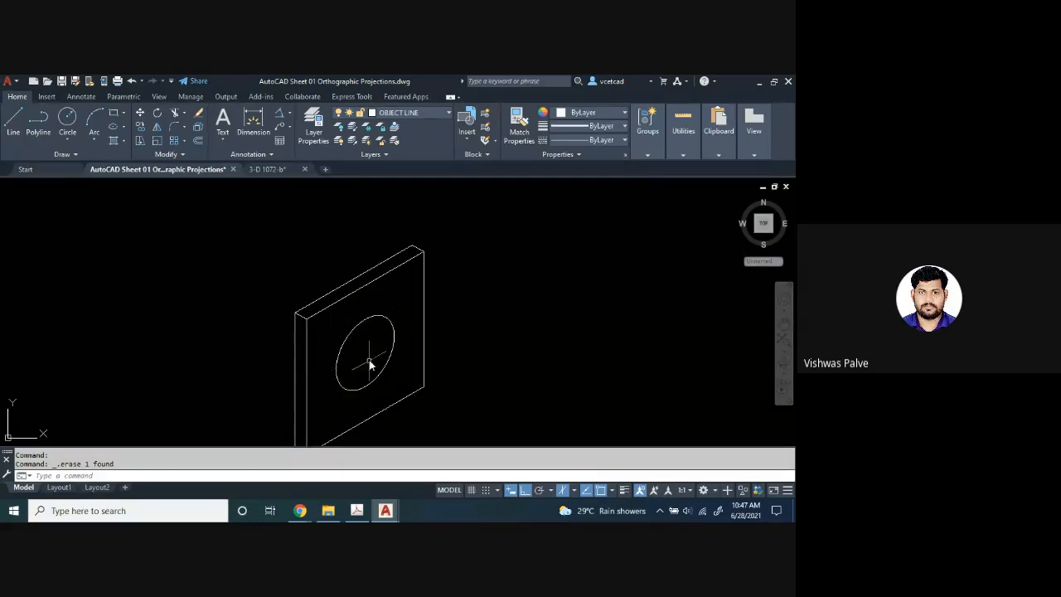
click(400, 382)
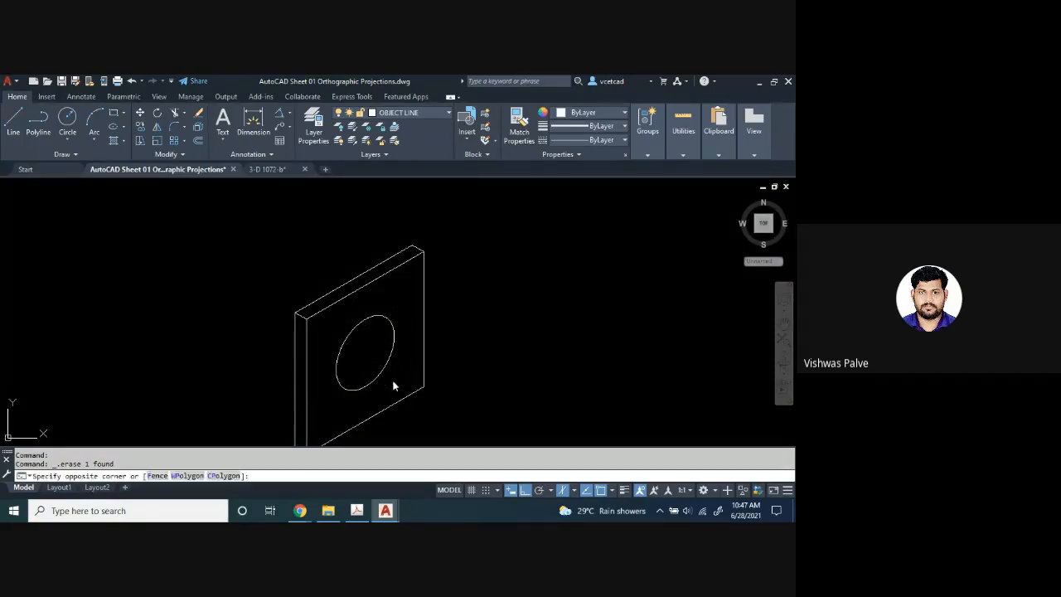
click(374, 365)
text(o)
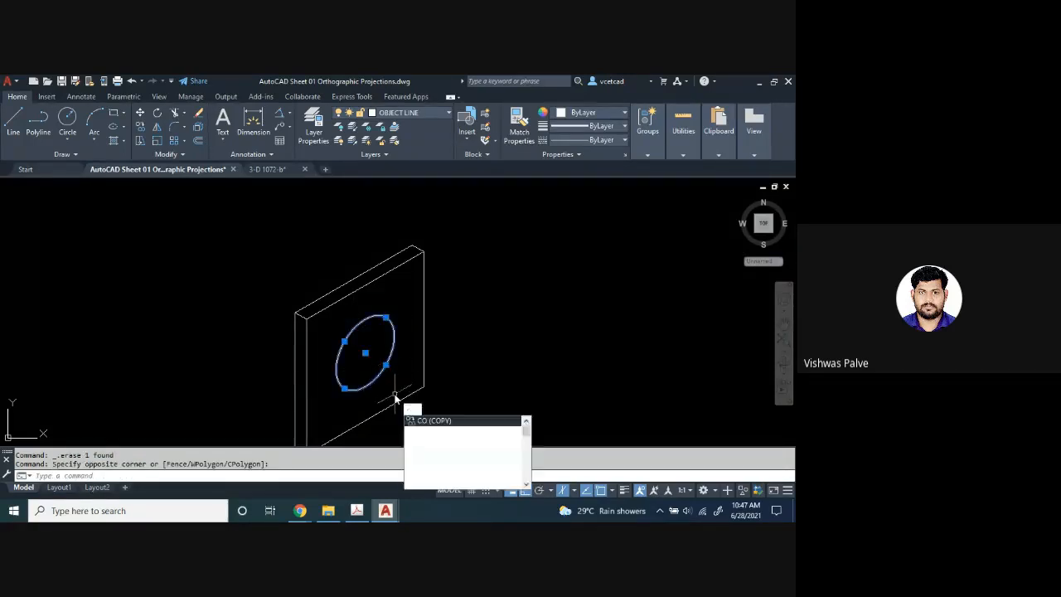
key(Return)
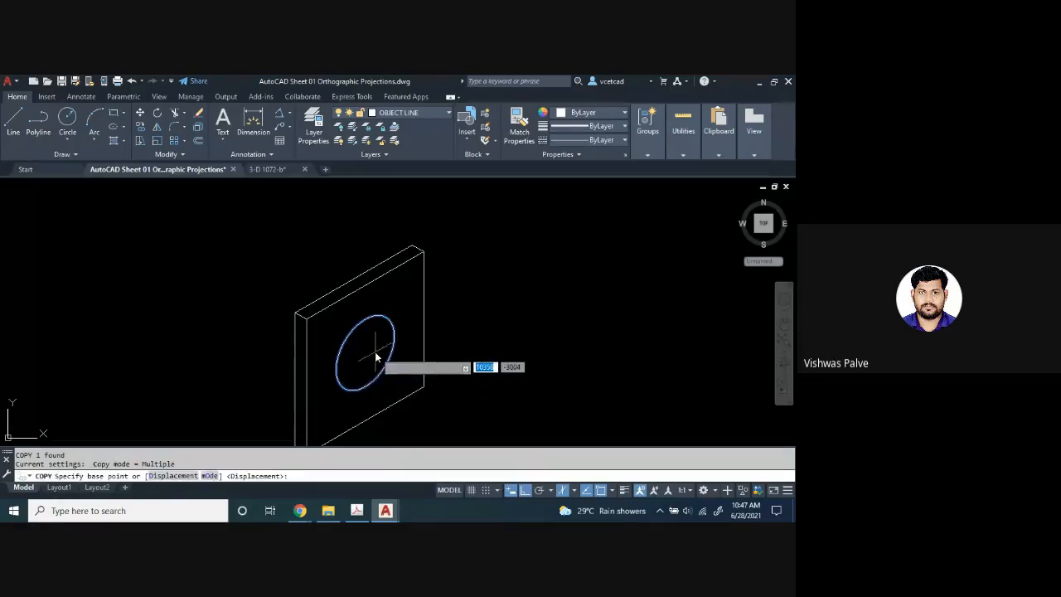
click(364, 357)
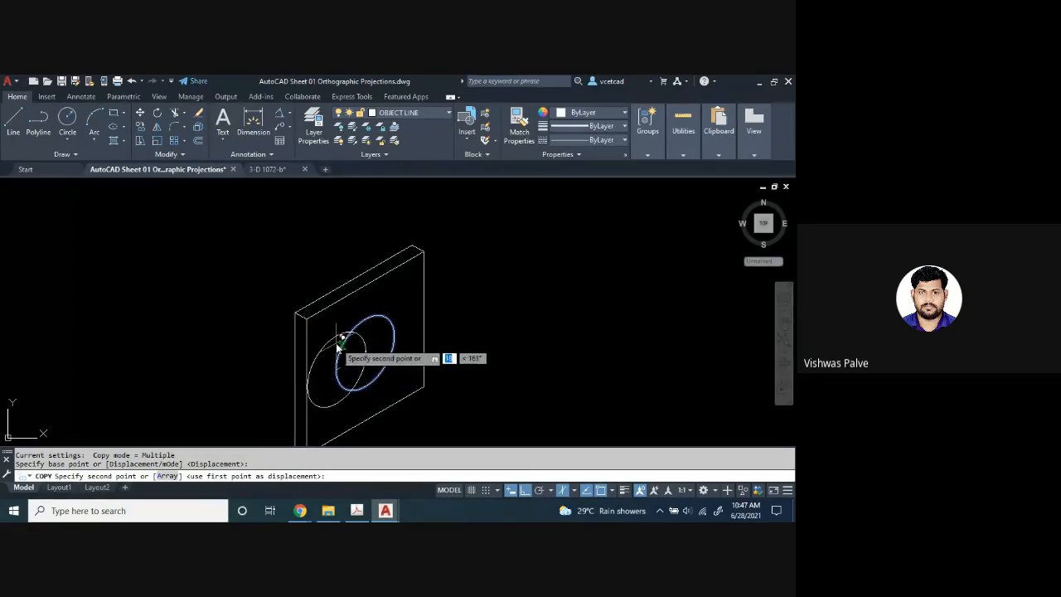
key(F5)
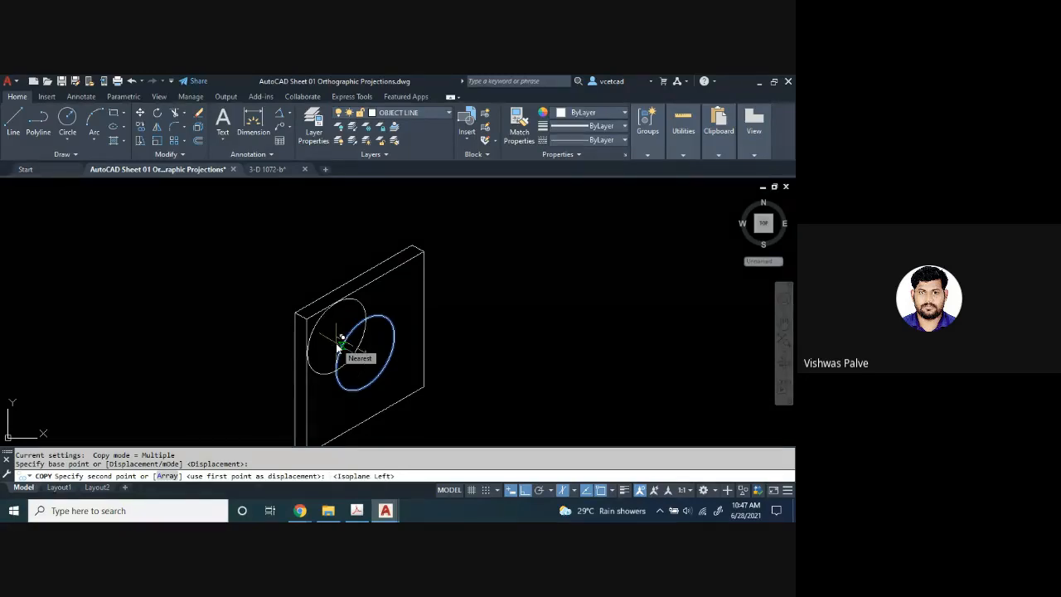
text(10)
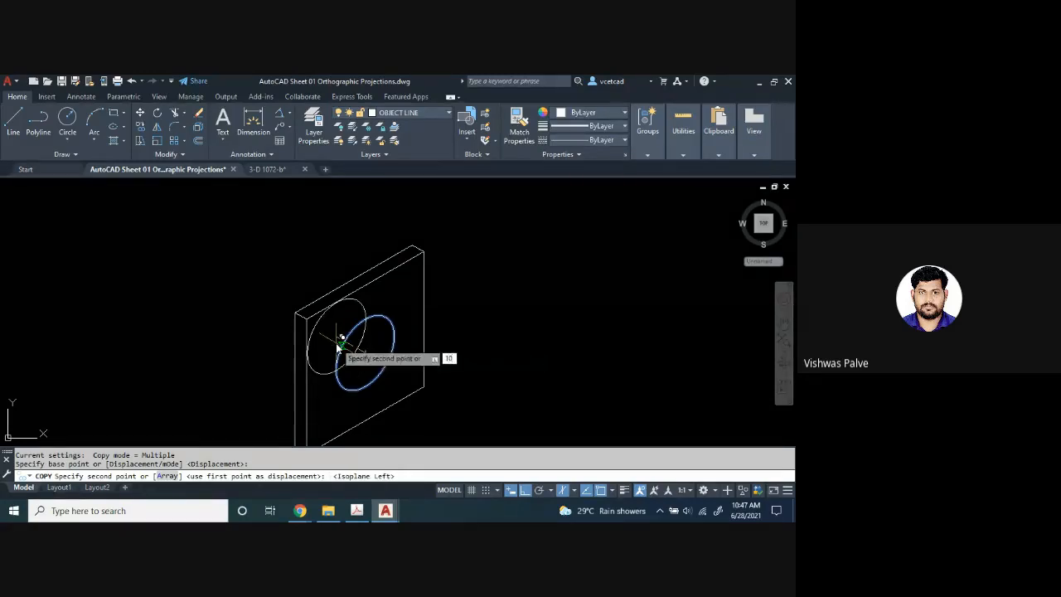
key(Return)
key(Escape)
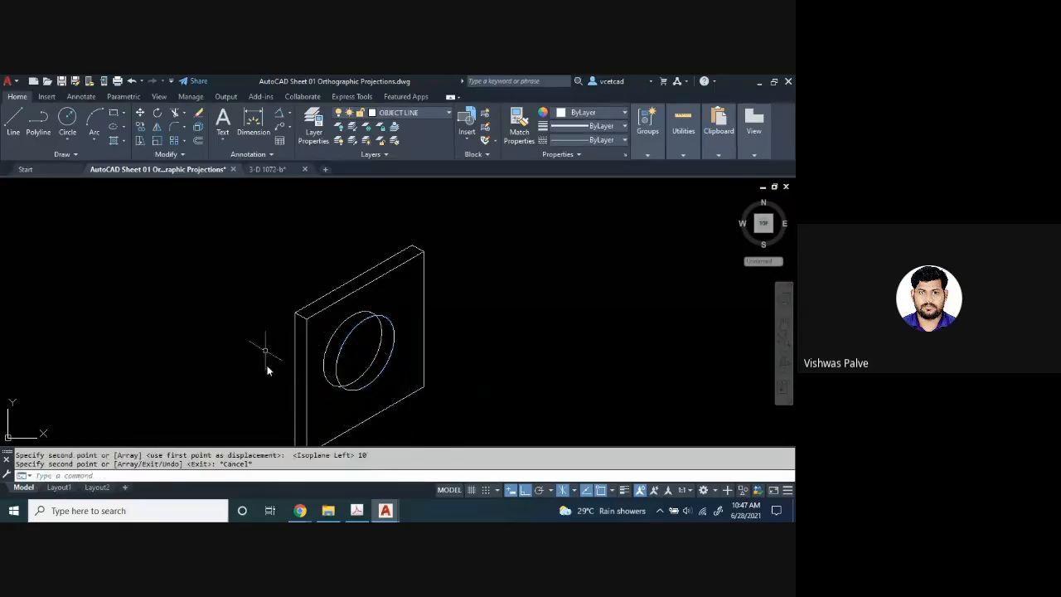
- Trim the copied back isocircle's arc outside the front isocircle, keeping only the part seen through the hole
middle_drag(376, 389, 364, 388)
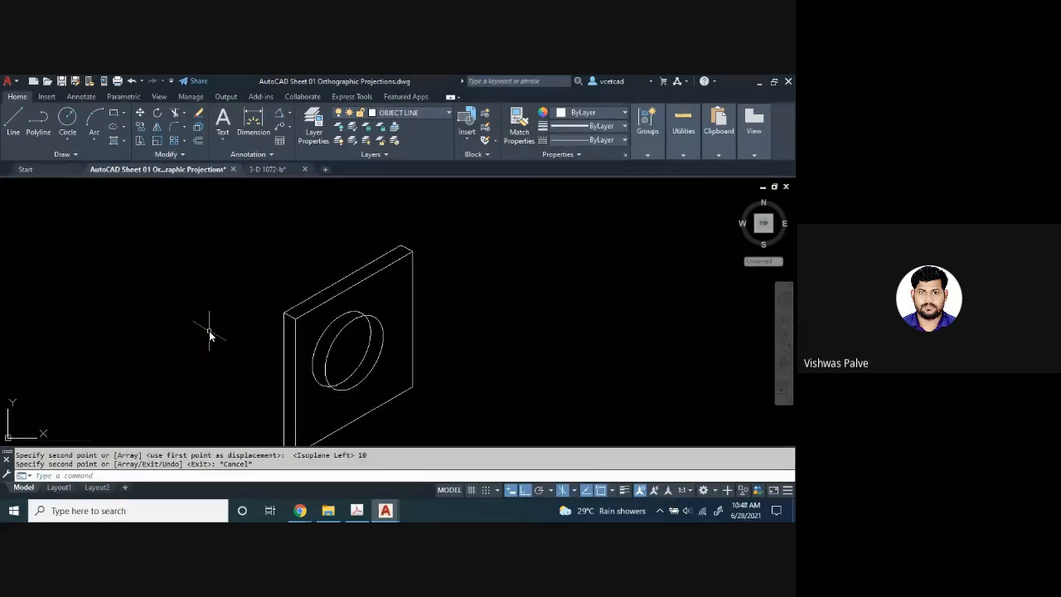
text(tr)
key(Return)
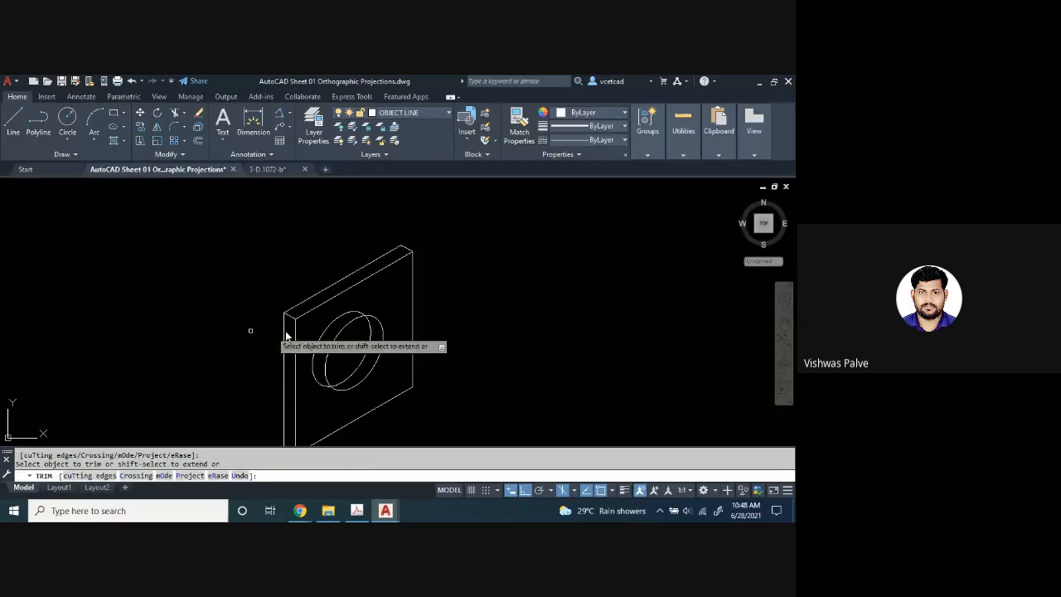
click(340, 319)
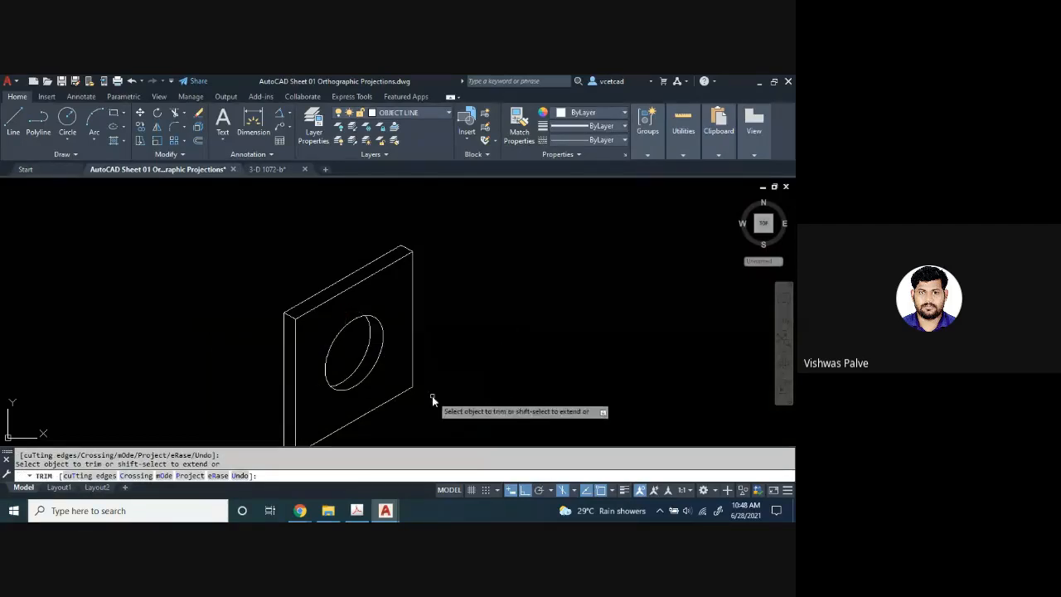
key(Escape)
scroll(388, 398, down, 4)
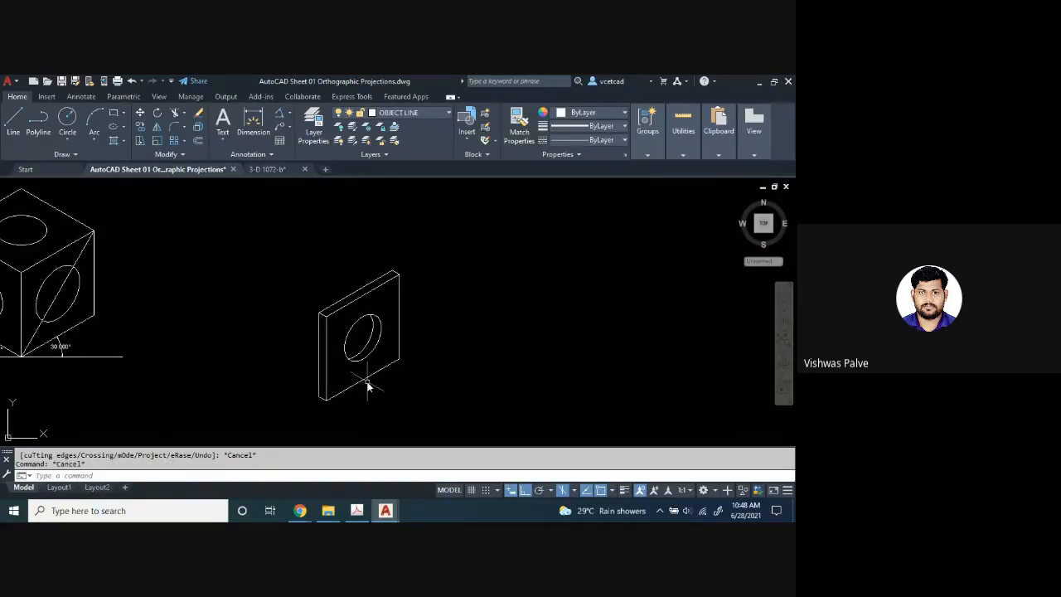
- Erase the diagonal construction line from the cube's right face
scroll(369, 387, up, 2)
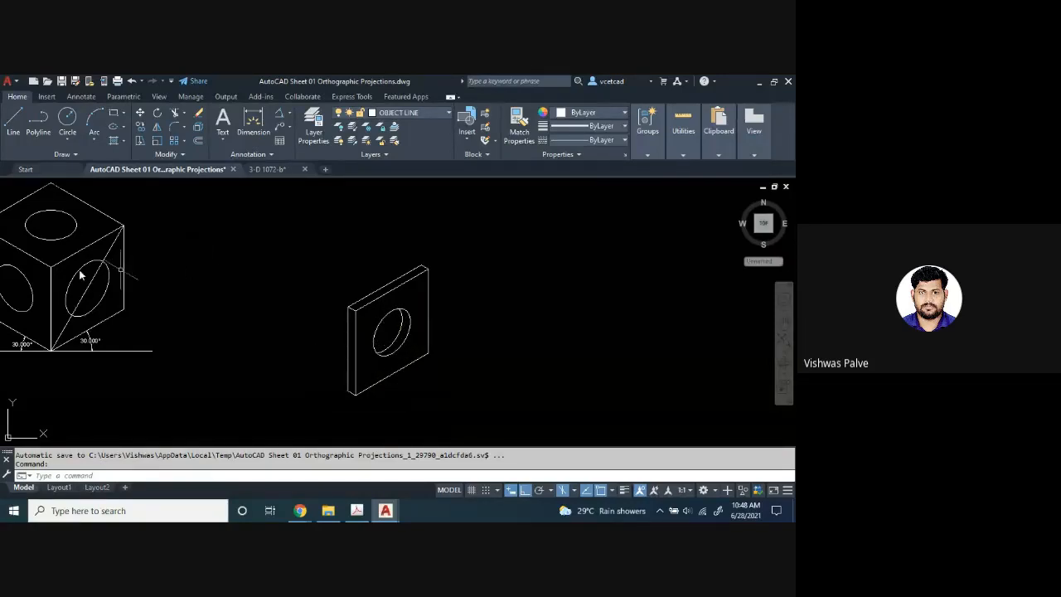
middle_drag(42, 292, 202, 332)
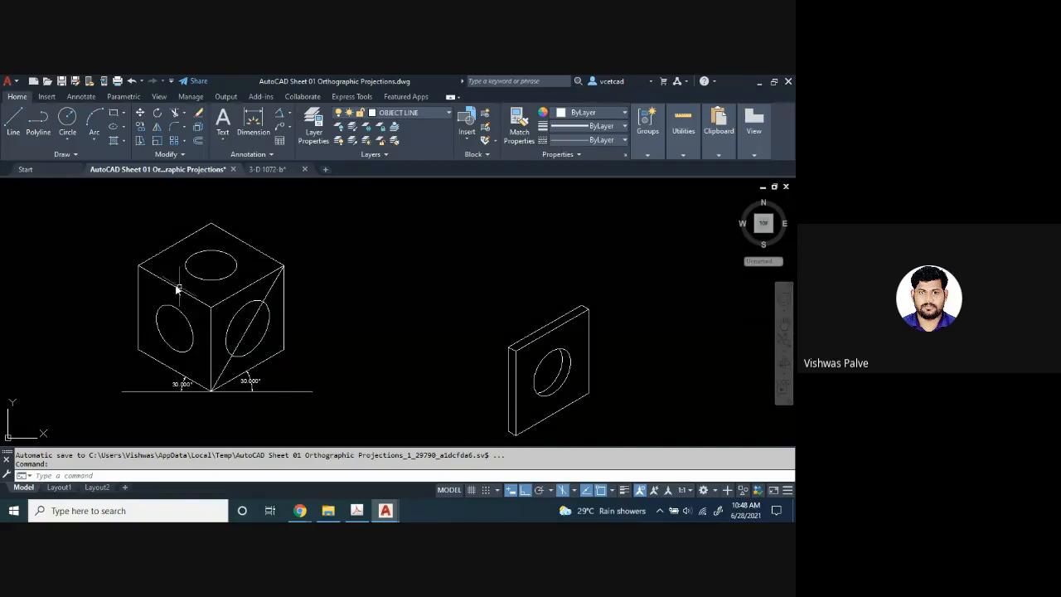
click(247, 334)
key(Delete)
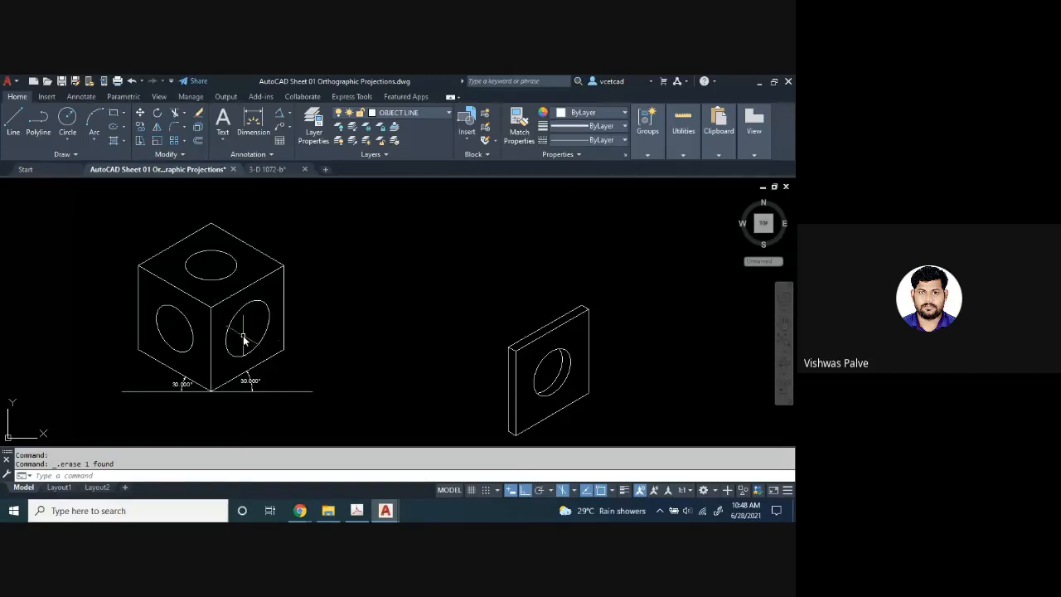
middle_drag(544, 389, 531, 369)
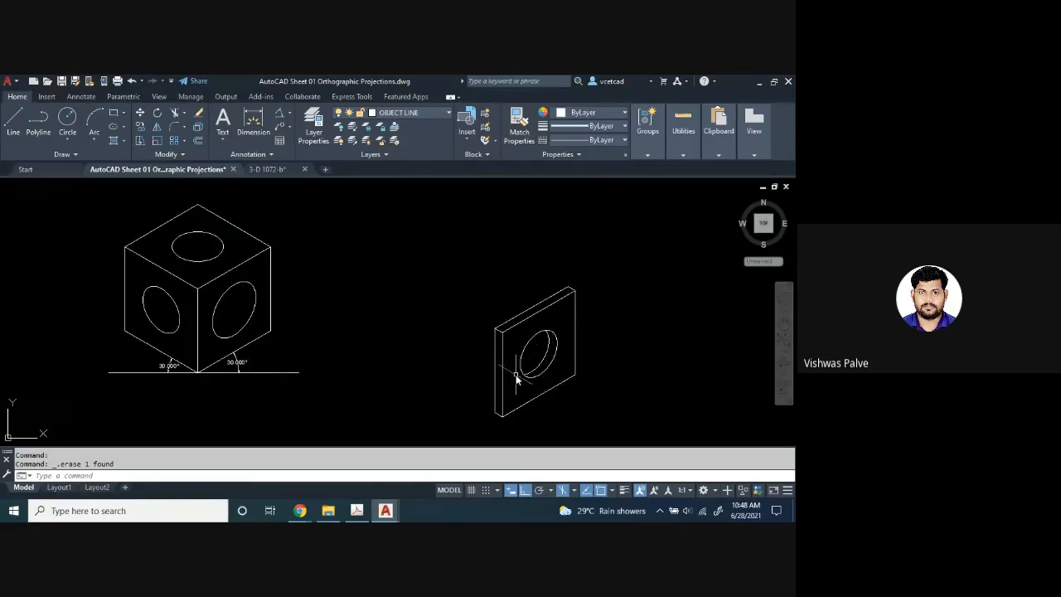
scroll(471, 386, down, 2)
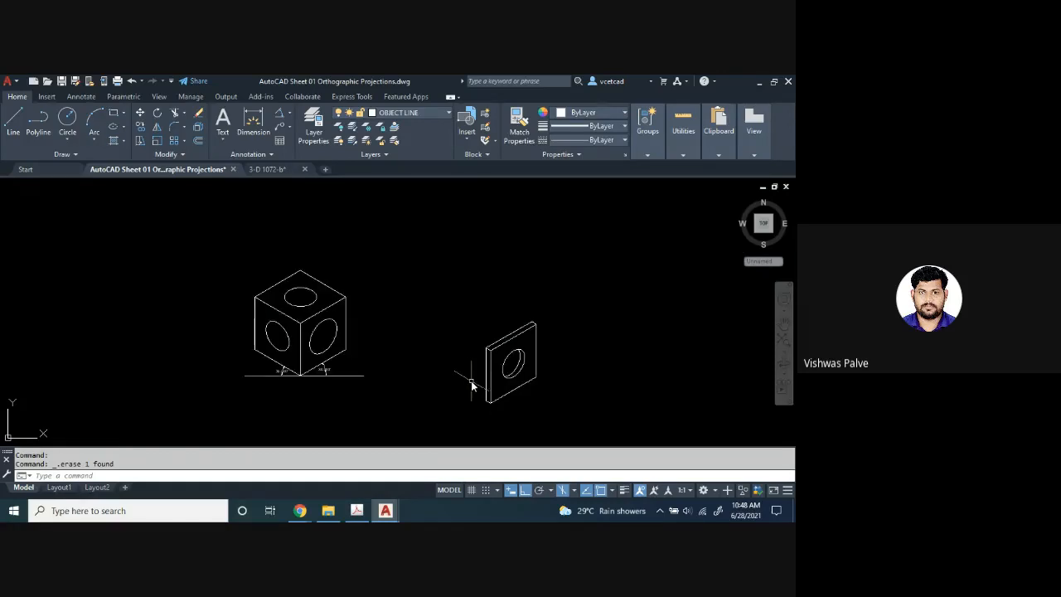
middle_drag(471, 385, 426, 373)
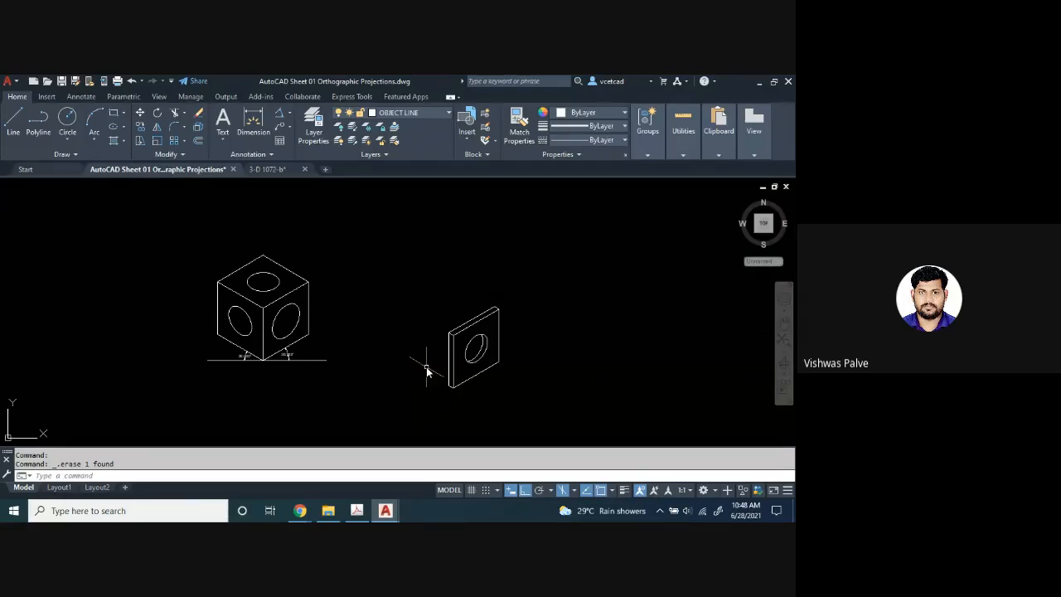
click(296, 499)
mouse_move(265, 472)
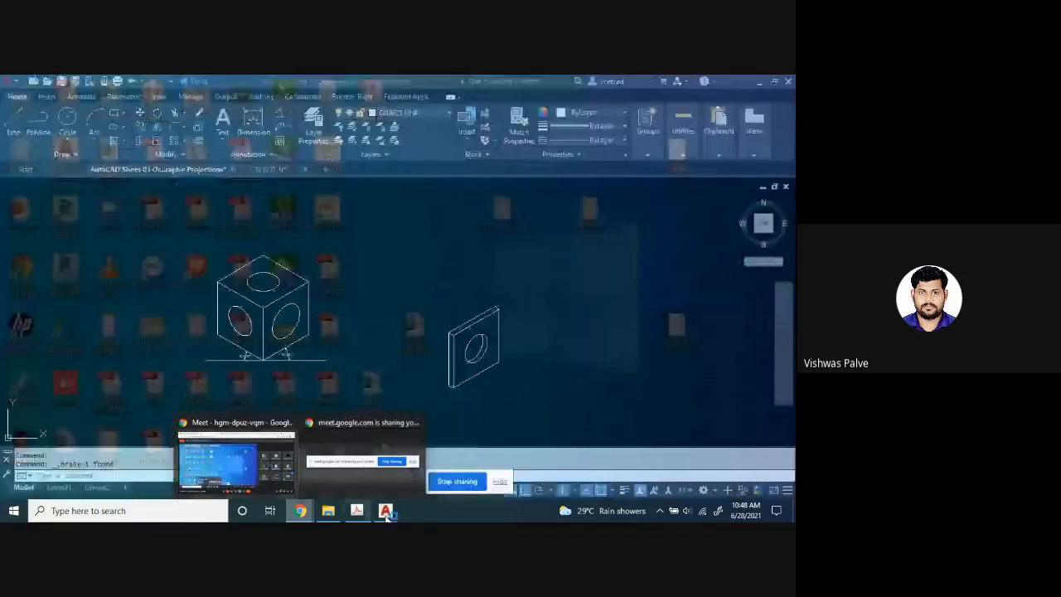
mouse_move(387, 511)
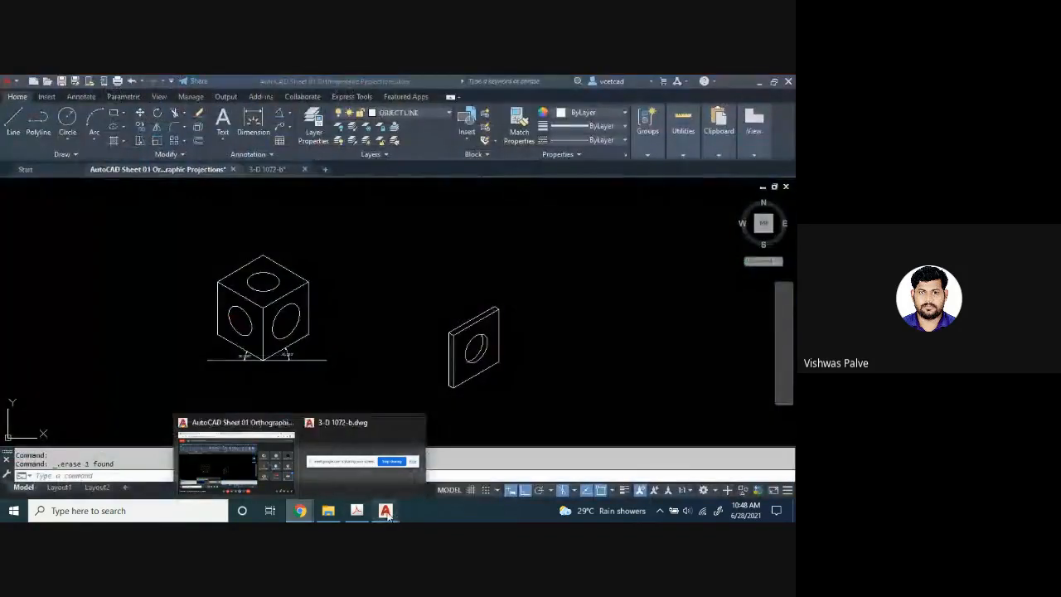
click(322, 456)
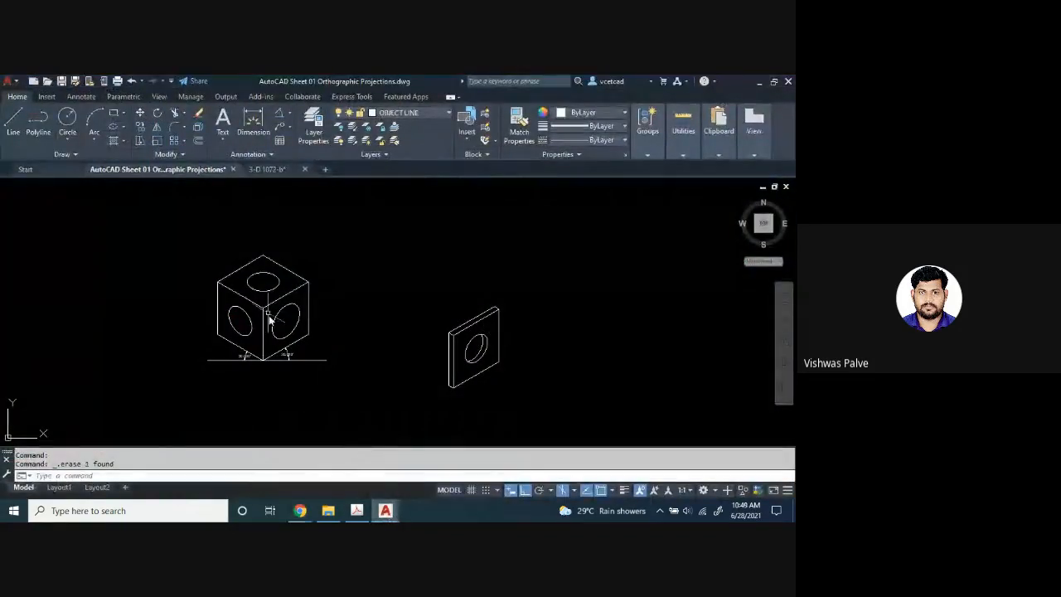
click(297, 319)
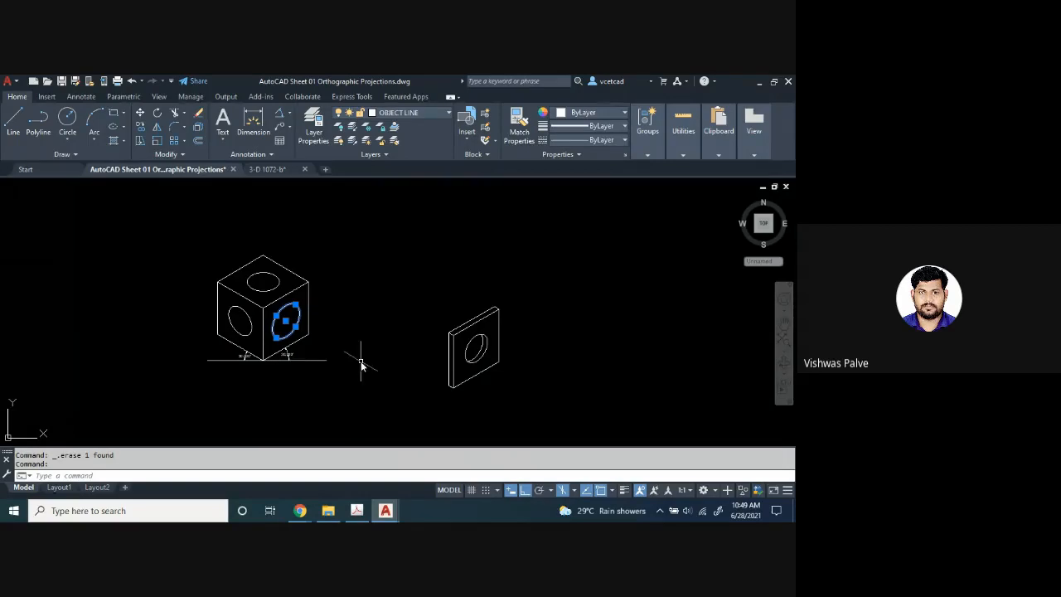
middle_drag(365, 329, 312, 306)
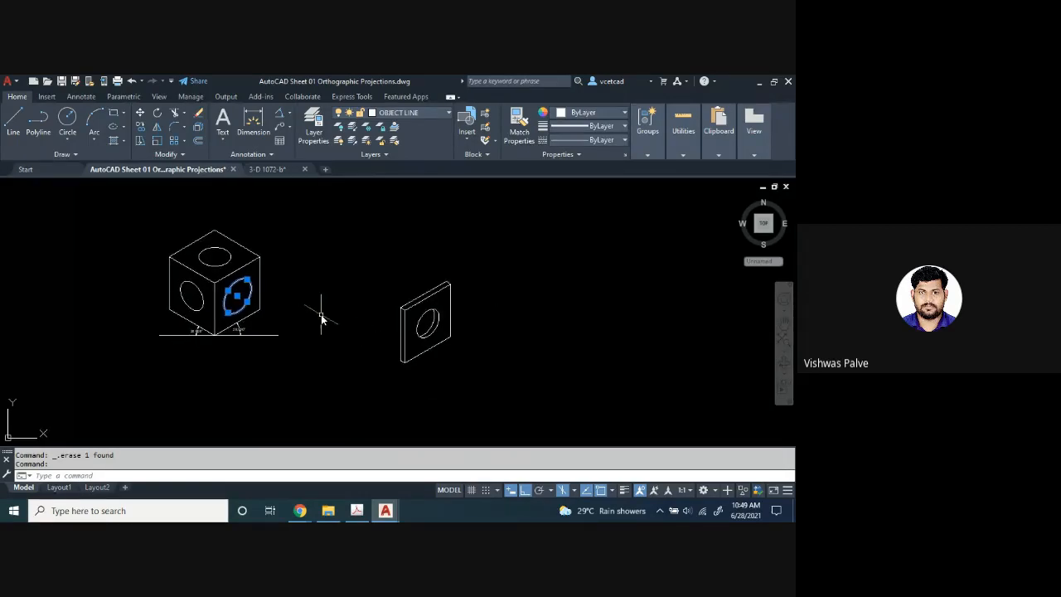
key(Escape)
key(Escape)
- Examine the problem 01 orthographic views, the isometric practice figures, and the finished projection sheet beside its pictorial problem
scroll(300, 318, down, 2)
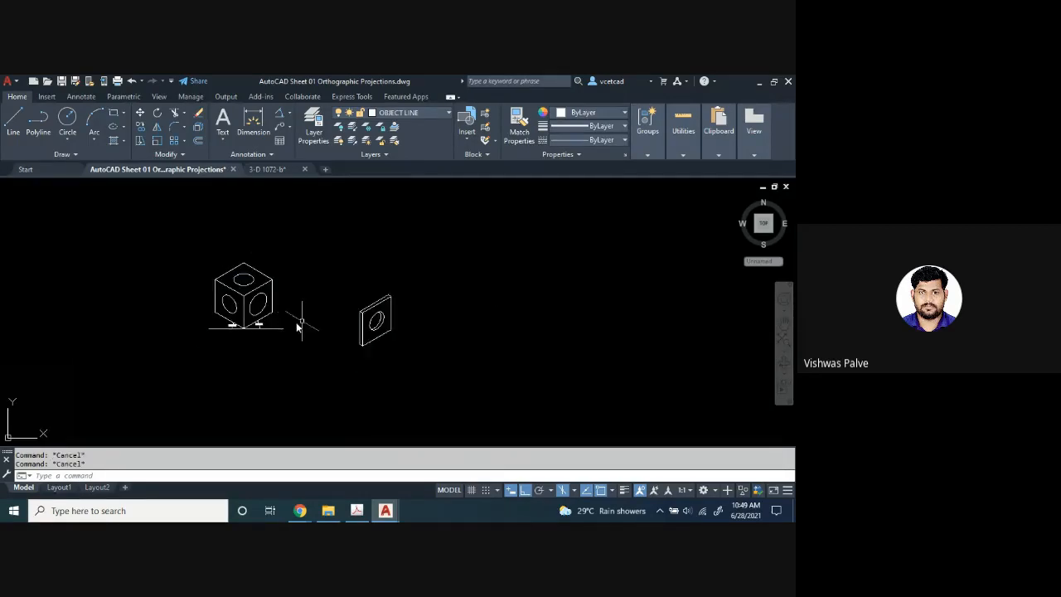
scroll(483, 343, down, 2)
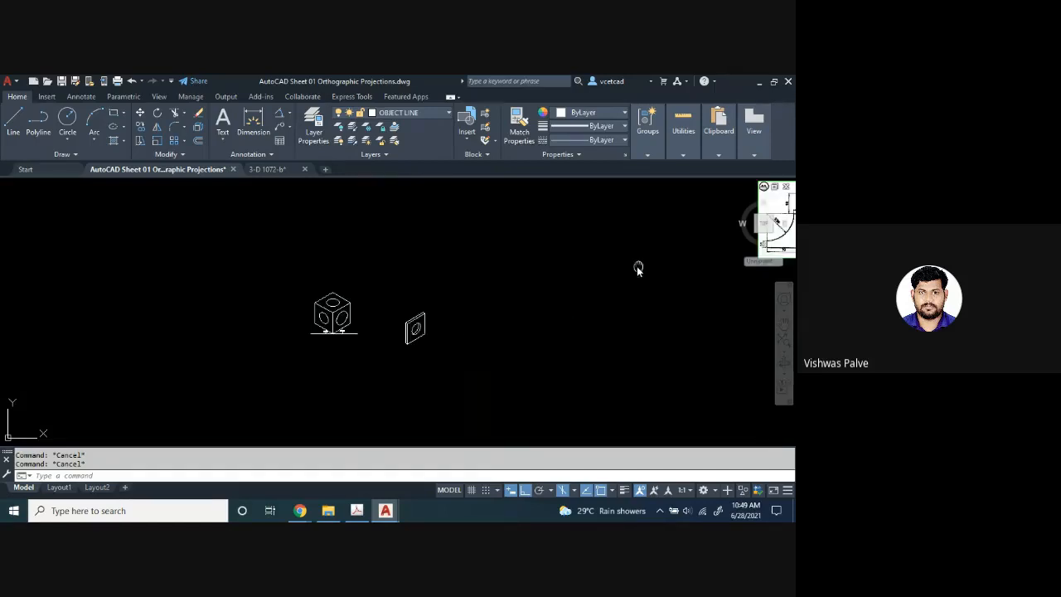
middle_drag(637, 268, 468, 307)
scroll(654, 301, up, 4)
mouse_move(633, 266)
middle_down()
mouse_move(498, 334)
mouse_move(478, 332)
middle_up()
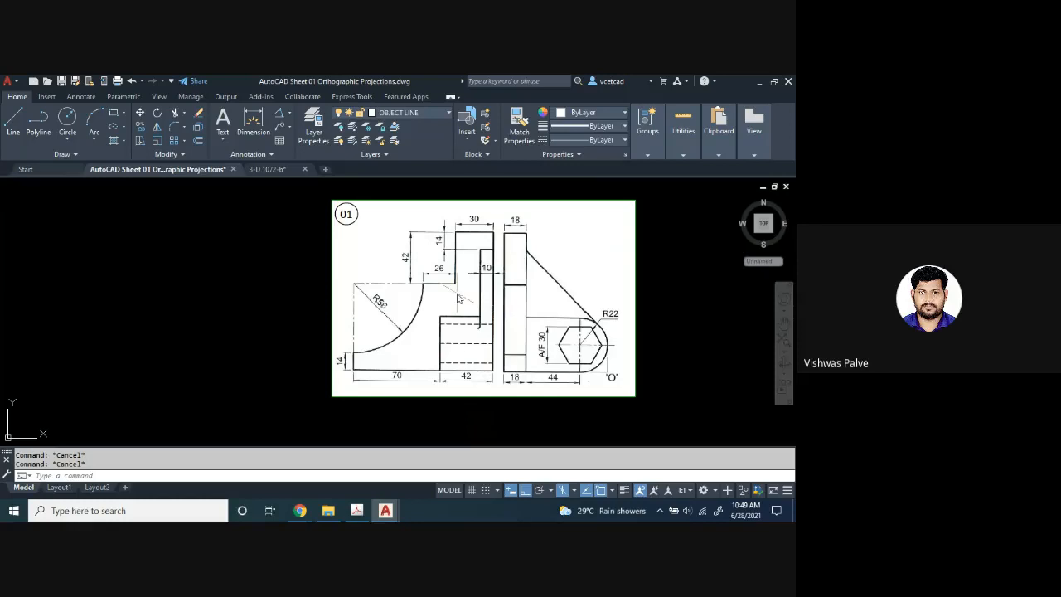
scroll(452, 301, down, 2)
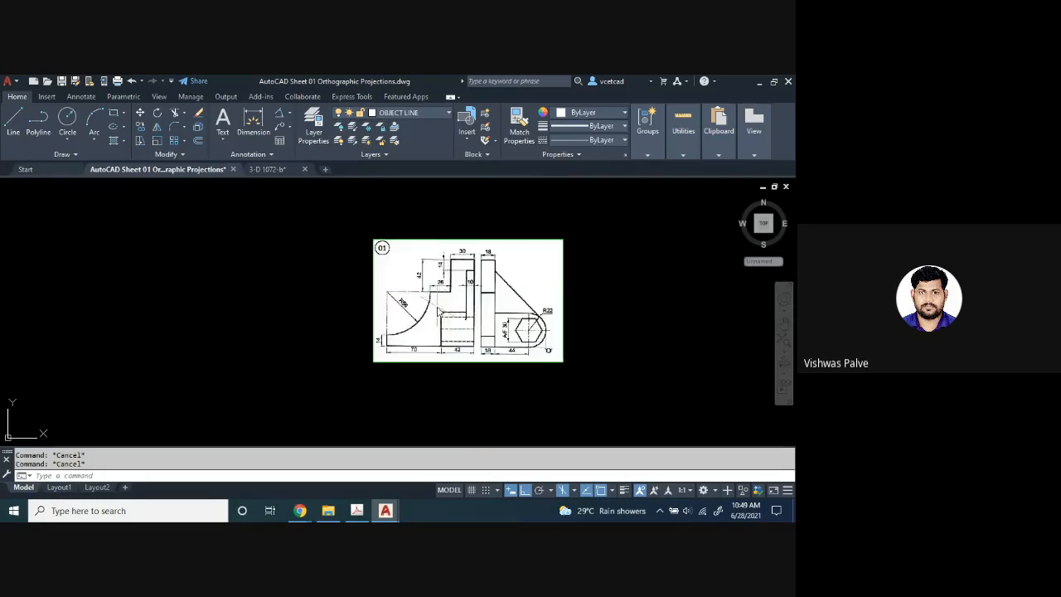
scroll(523, 284, down, 3)
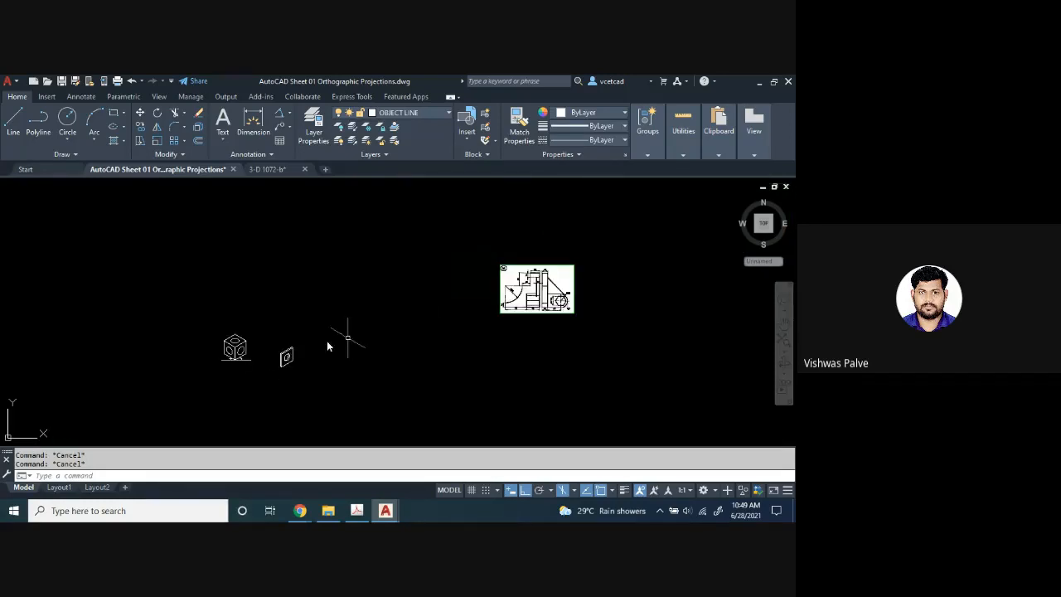
scroll(240, 360, up, 3)
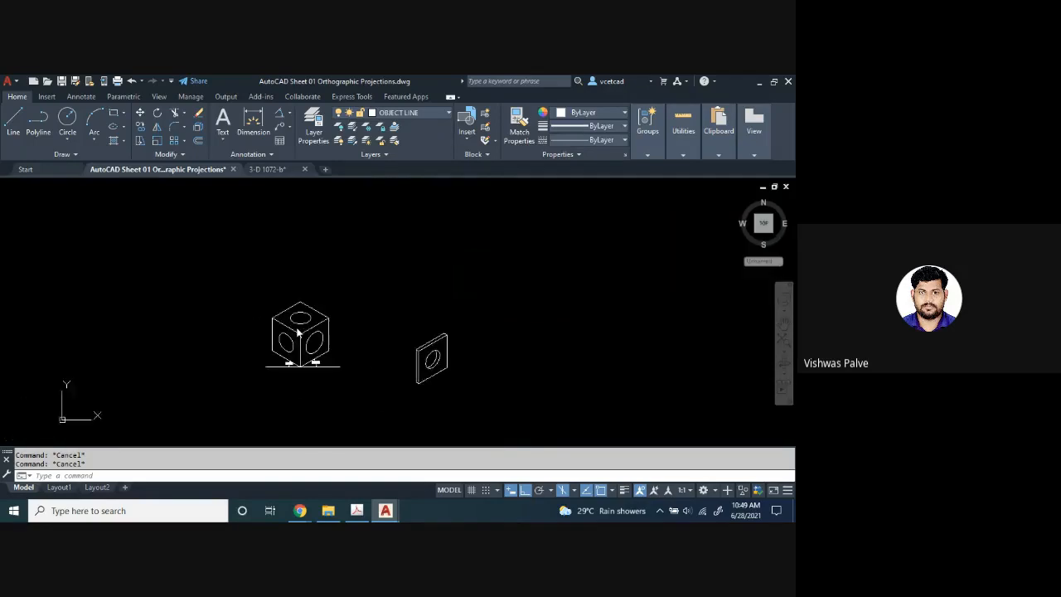
scroll(195, 319, down, 4)
middle_drag(160, 319, 420, 320)
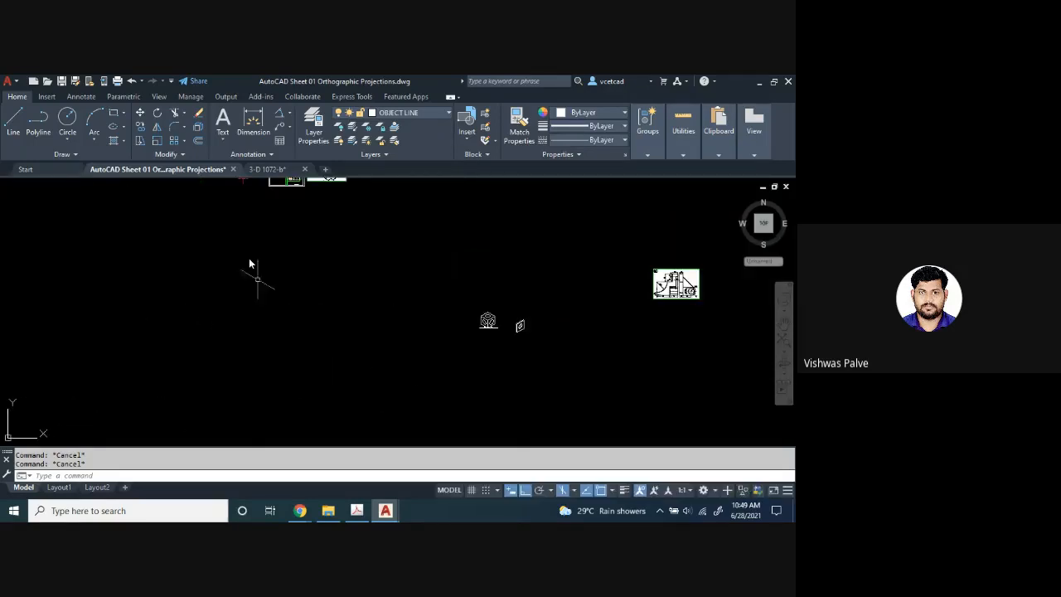
middle_drag(249, 240, 249, 368)
scroll(286, 292, up, 5)
middle_drag(307, 350, 311, 326)
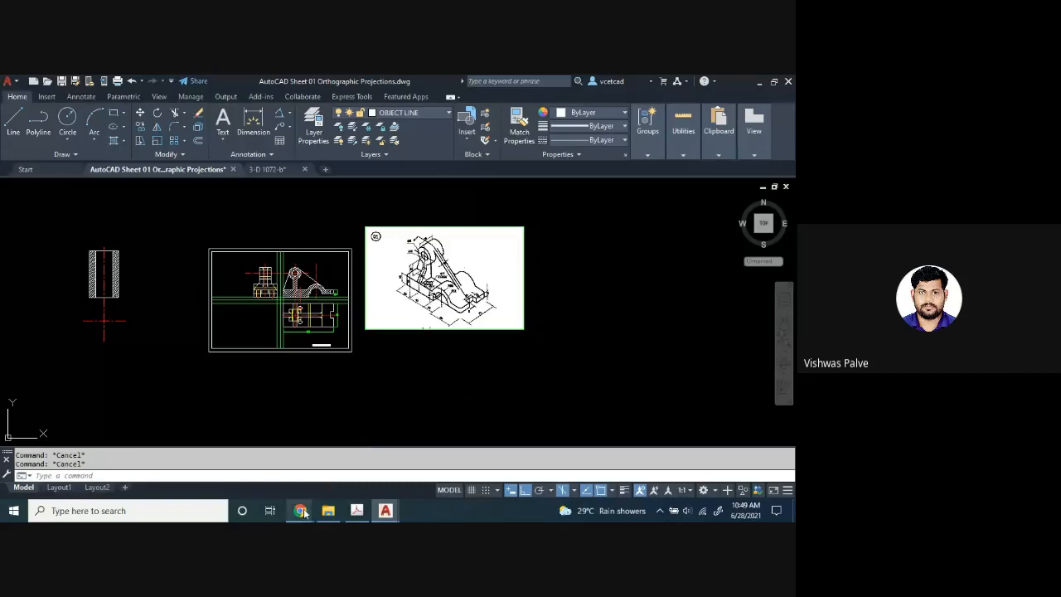
- Check the Google Meet call and return to the AutoCAD Sheet 01 Orthographic Projections drawing
mouse_move(300, 511)
click(265, 470)
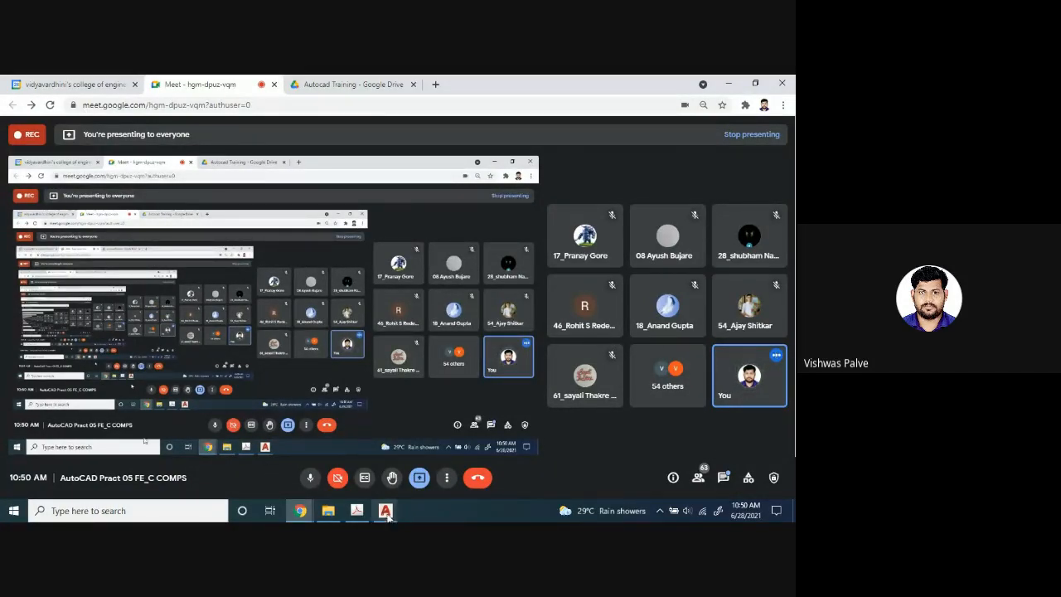
mouse_move(390, 510)
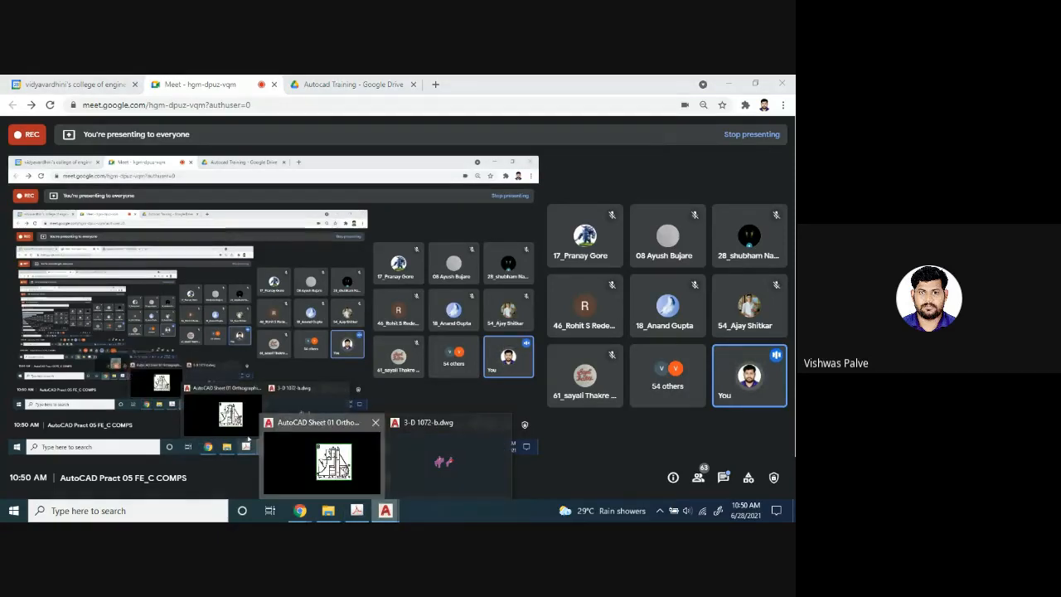
click(320, 462)
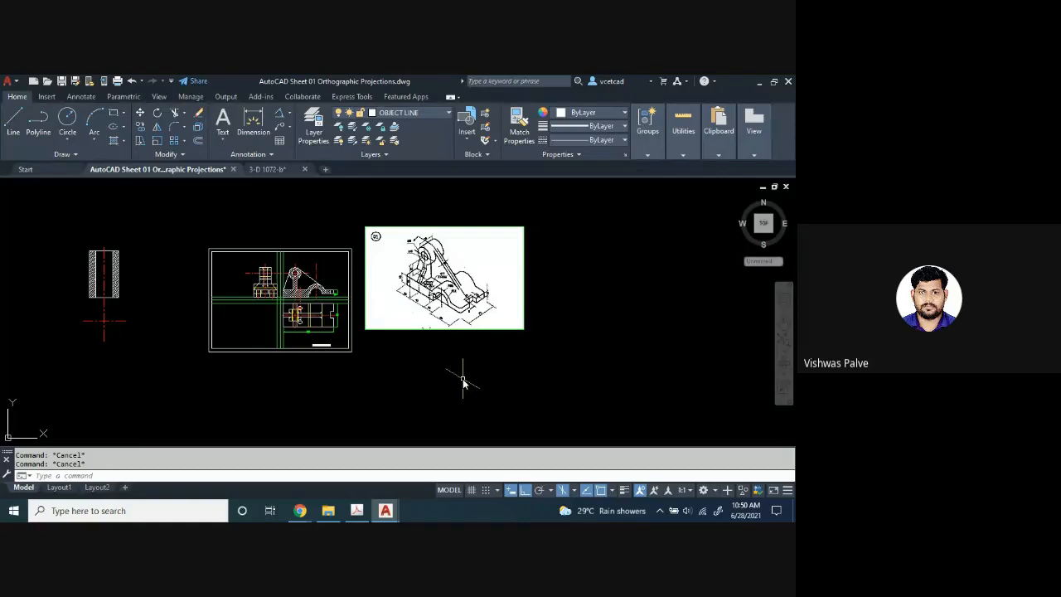
- Examine the "Drg by" note near the lower corner of the projection sheet's border
scroll(358, 327, up, 5)
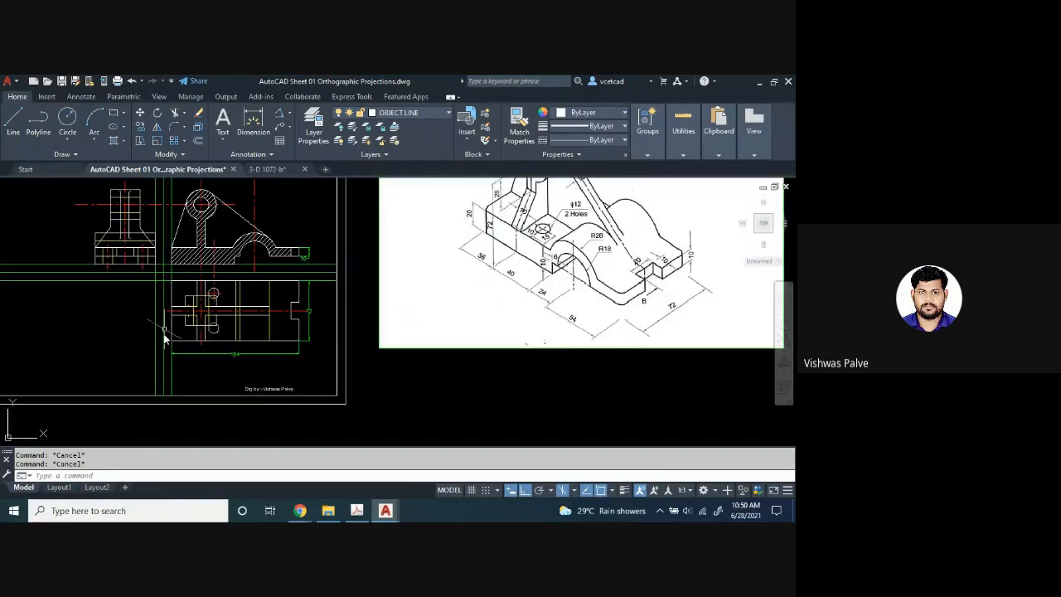
scroll(304, 398, up, 3)
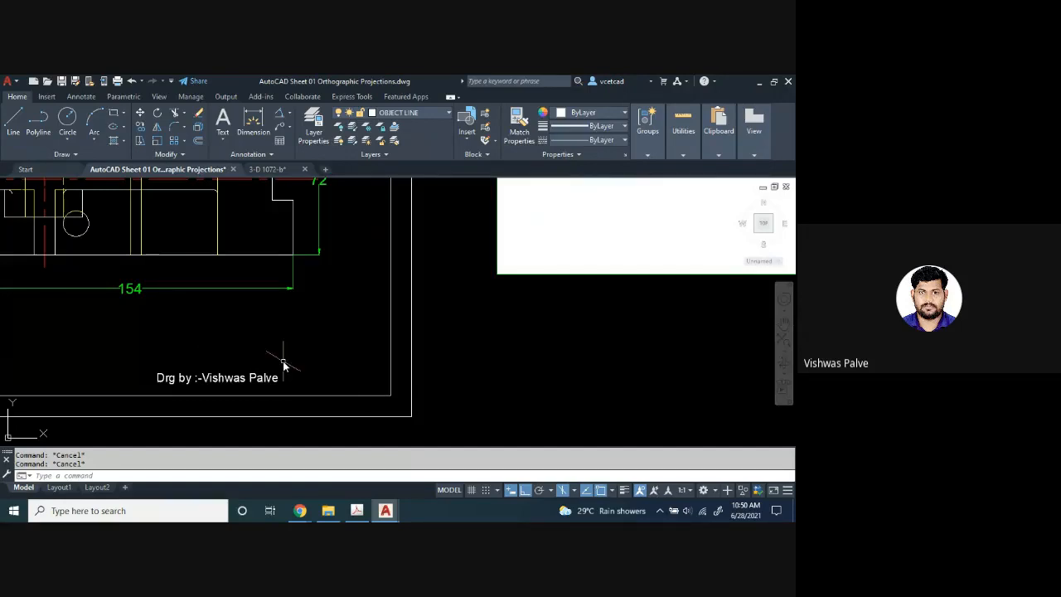
scroll(284, 369, down, 7)
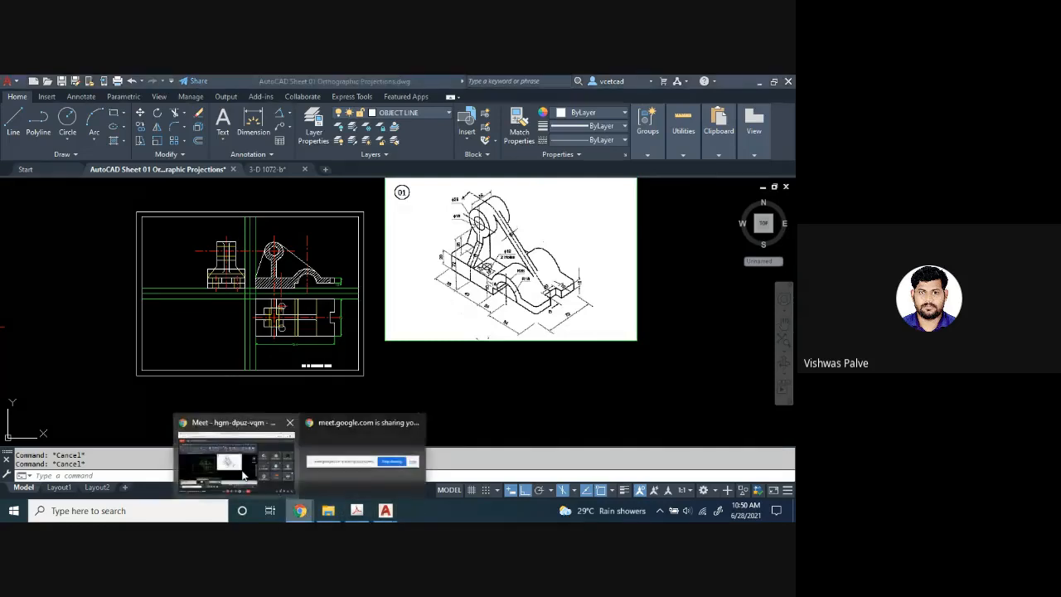
- Switch to the Google Meet call and stop presenting the screen
click(242, 457)
click(419, 478)
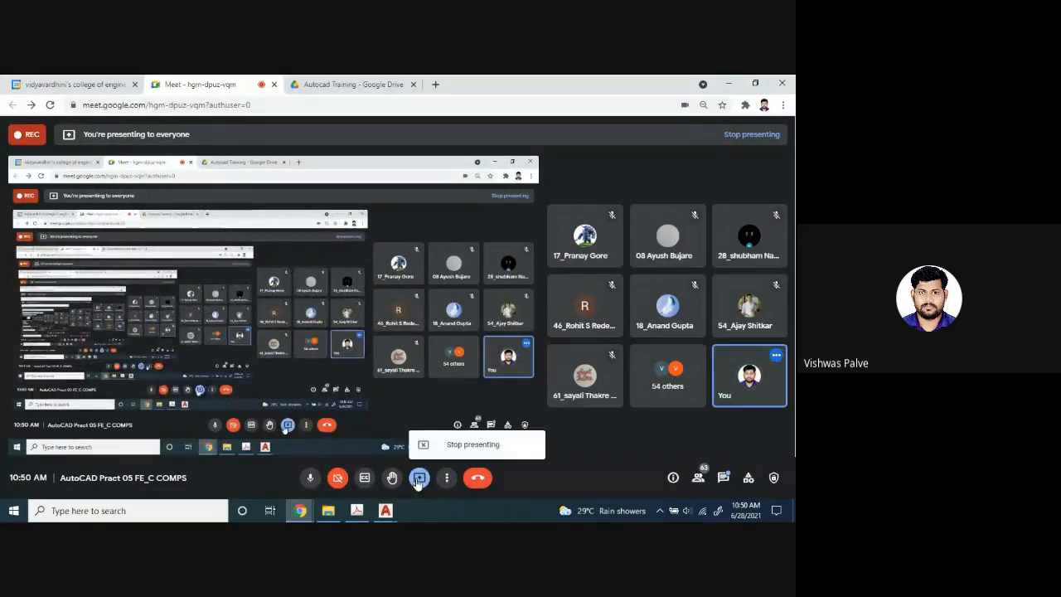
click(452, 443)
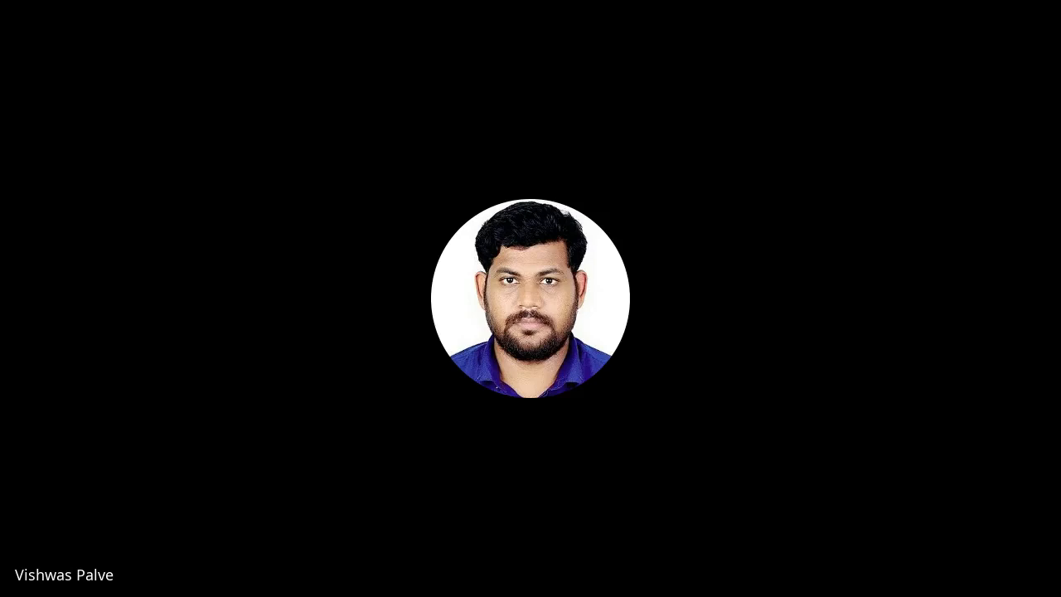